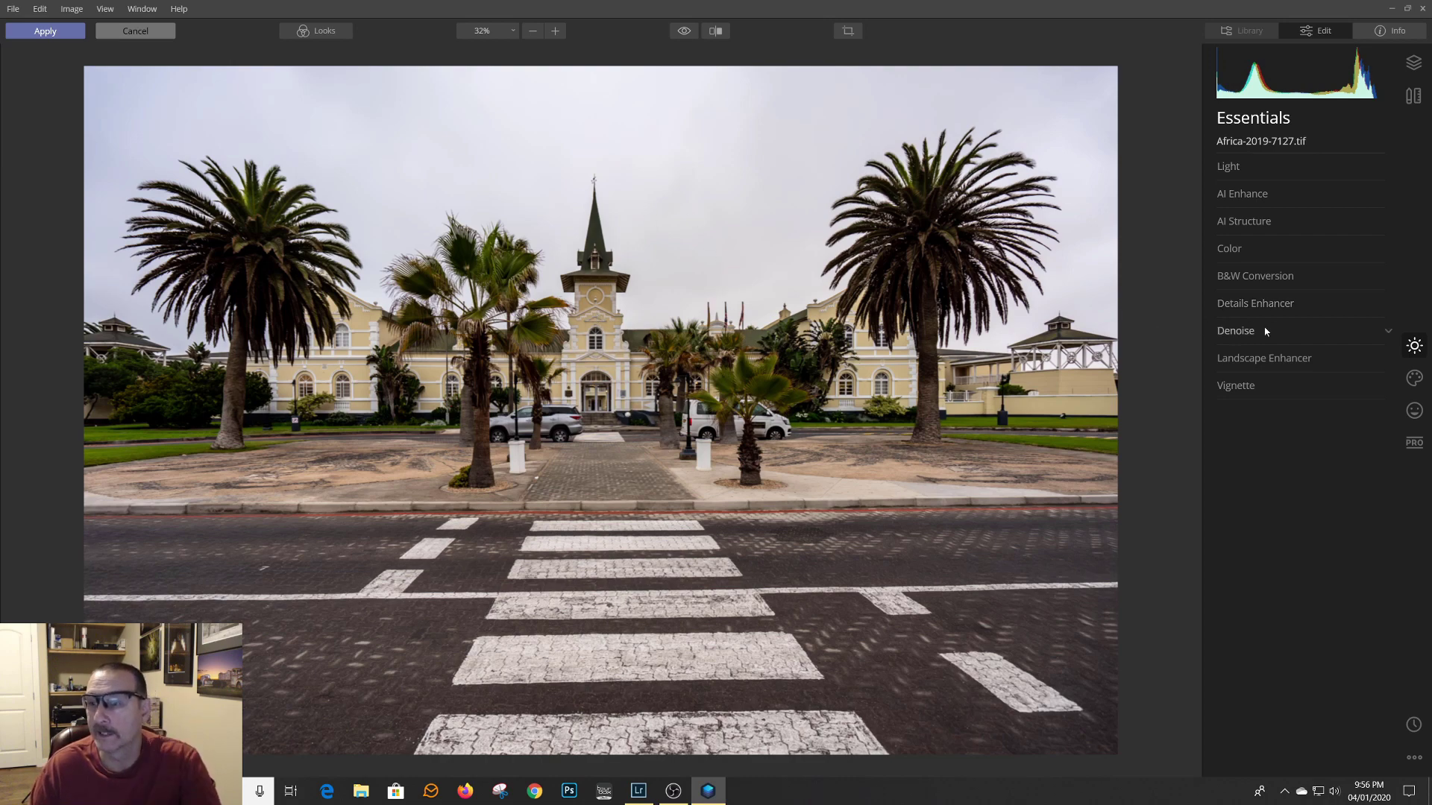
Step: Open AI Sky Replacement among the Creative tools and replace the photo's sky with Blue Sky 1
{"action": "left_click", "coordinate": [1416, 387]}
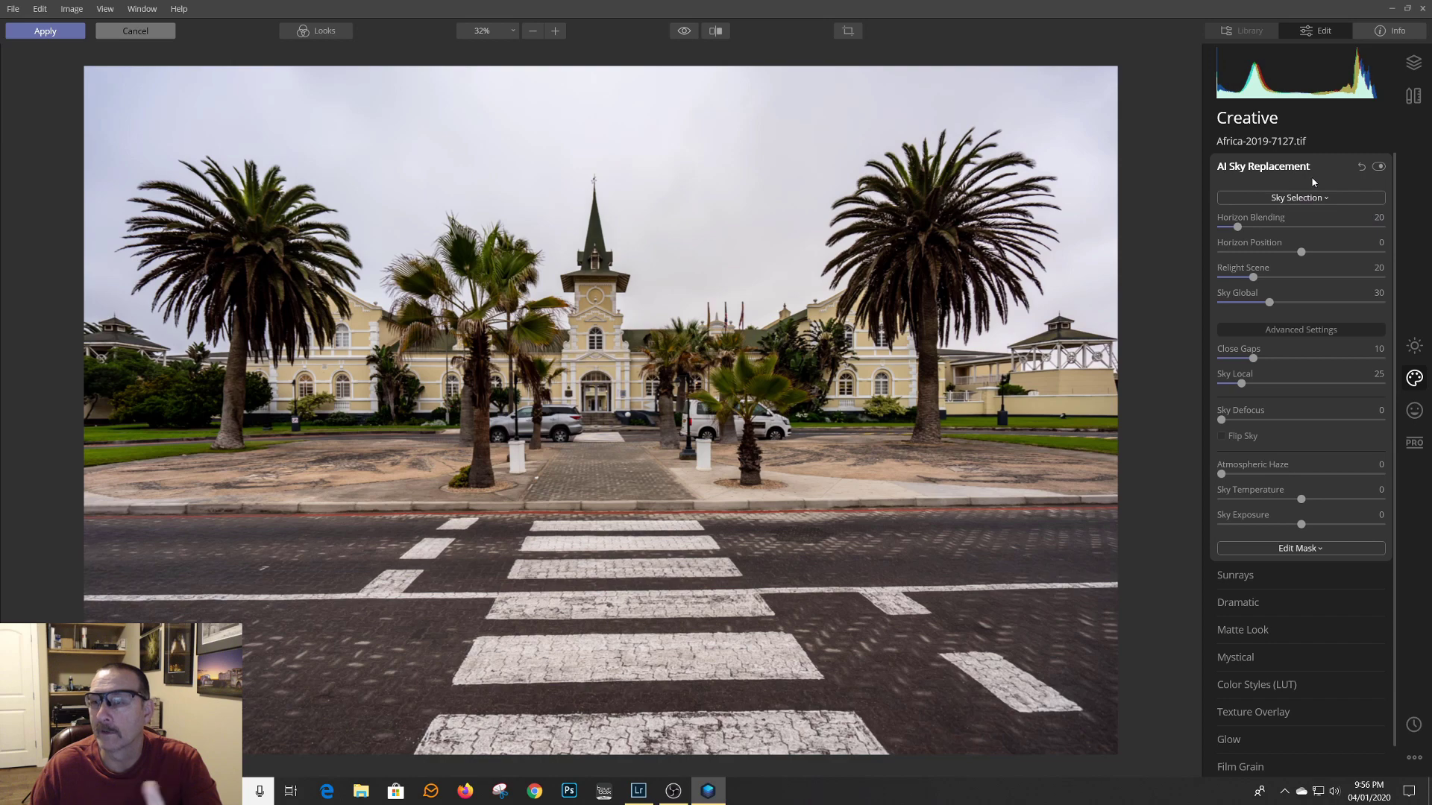
{"action": "left_click", "coordinate": [1326, 200]}
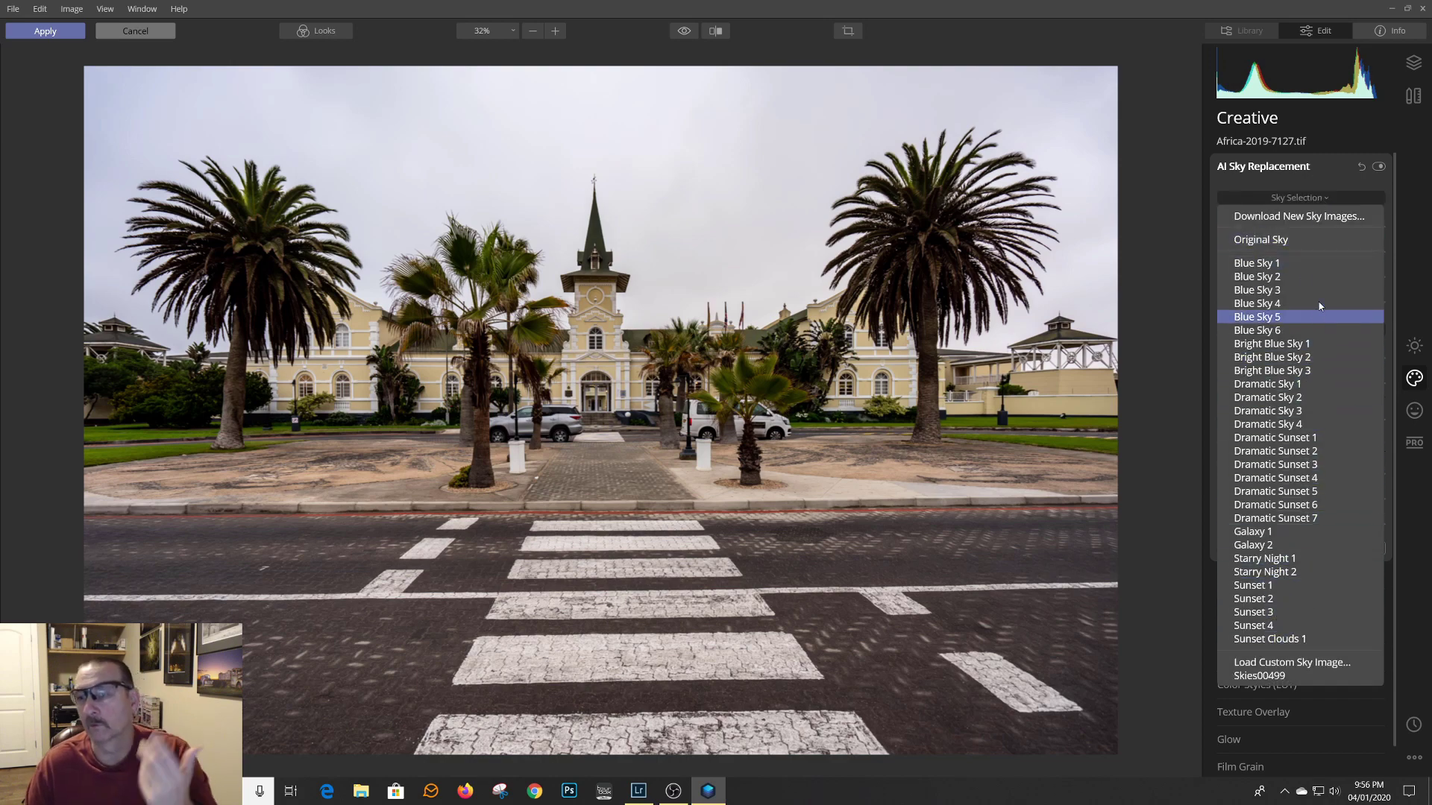
{"action": "left_click", "coordinate": [1313, 263]}
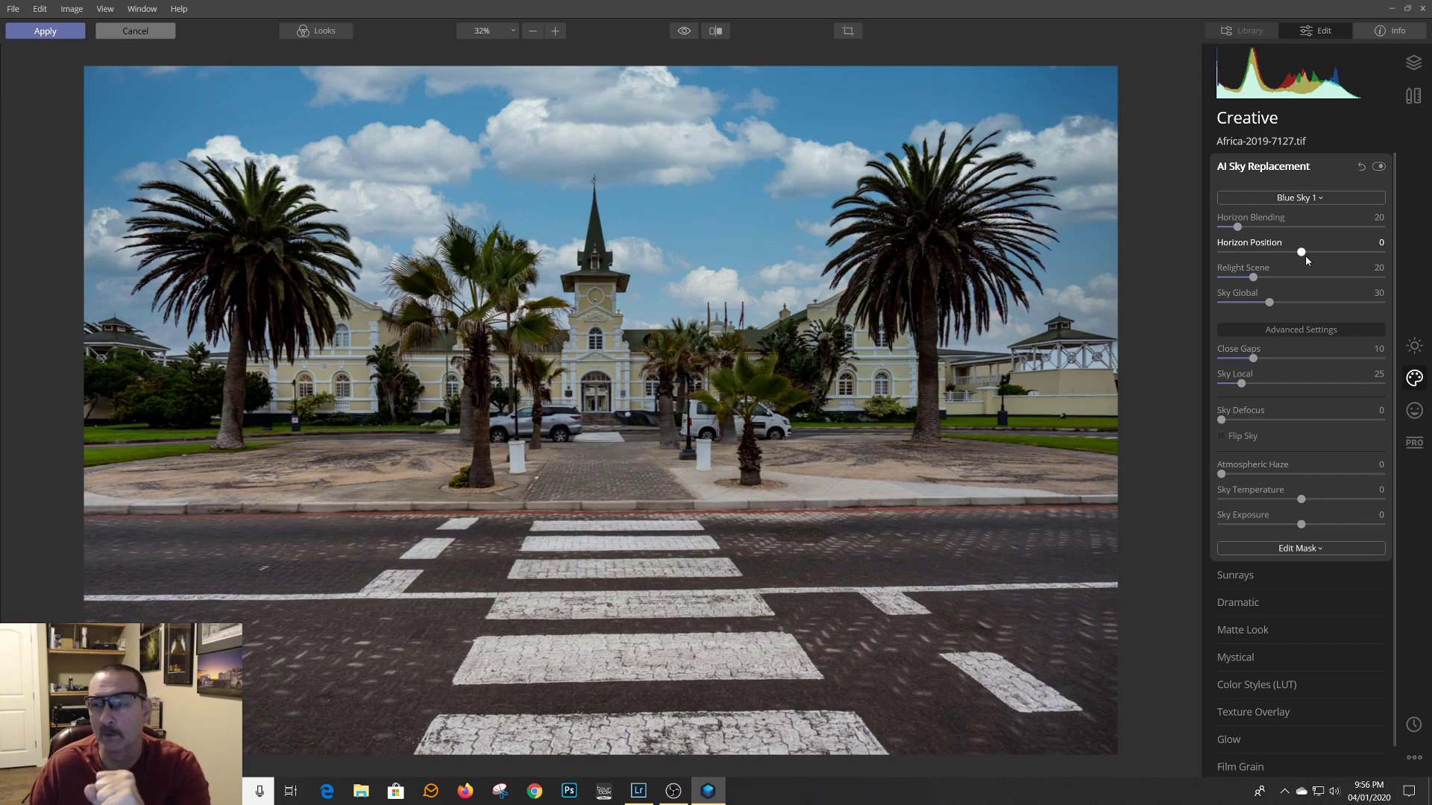
Step: Try the Bright Blue Sky 1 preset and then Dramatic Sky 4 as the replacement sky
{"action": "left_click", "coordinate": [1320, 198]}
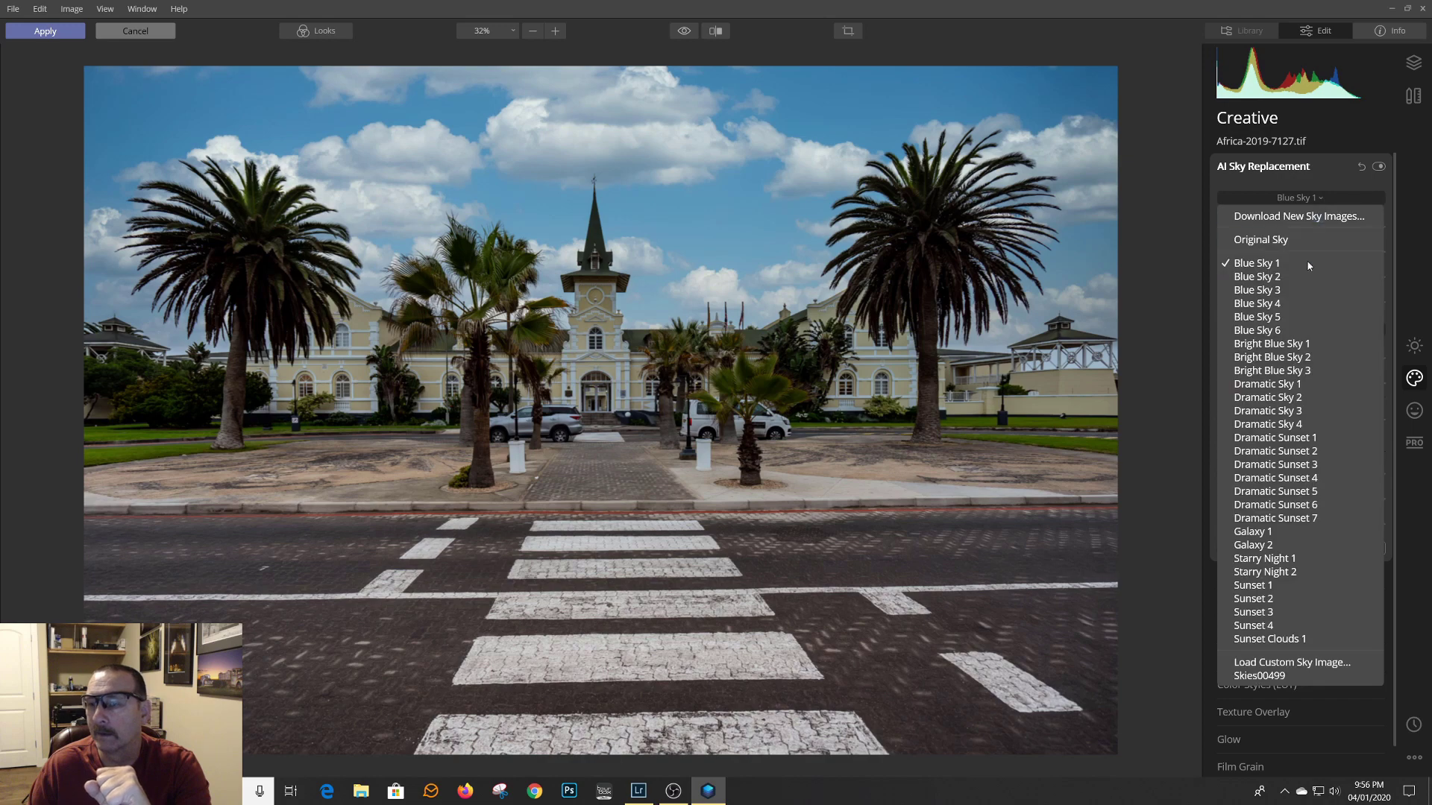
{"action": "left_click", "coordinate": [1301, 344]}
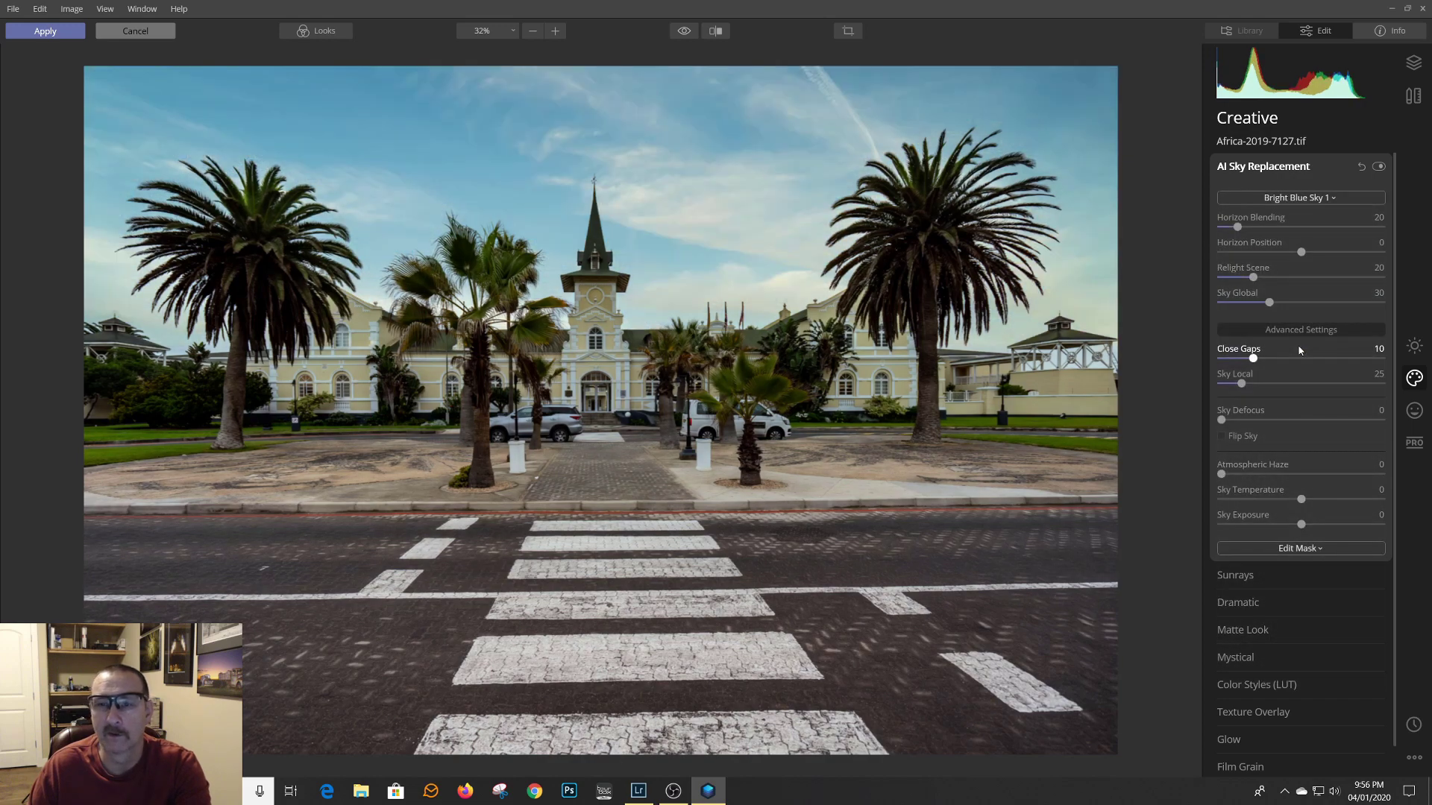
{"action": "left_click", "coordinate": [1332, 200]}
{"action": "left_click", "coordinate": [1293, 425]}
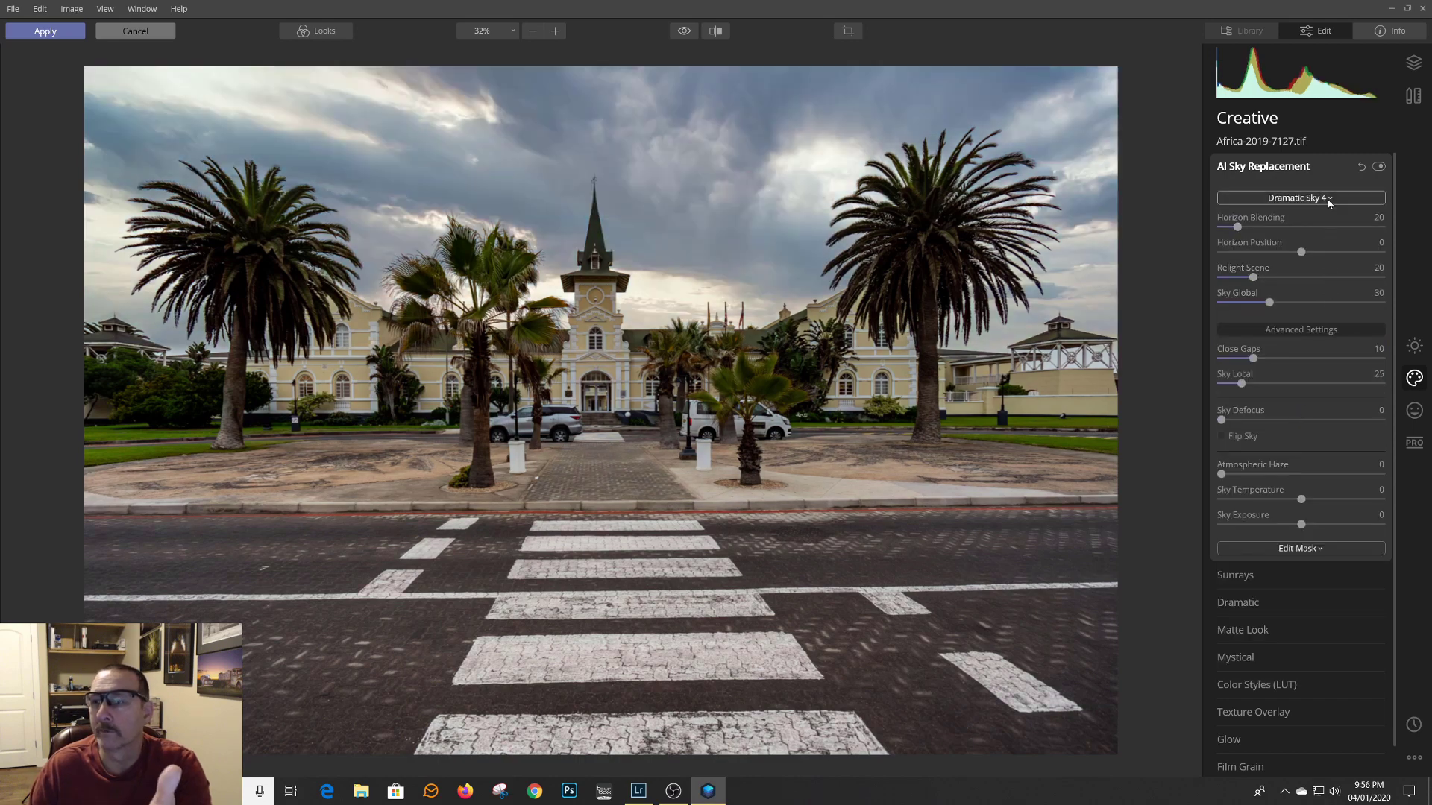
Step: Try Dramatic Sunset 2, 3, 5 and 7 in turn as the replacement sky
{"action": "left_click", "coordinate": [1329, 200]}
{"action": "left_click", "coordinate": [1295, 451]}
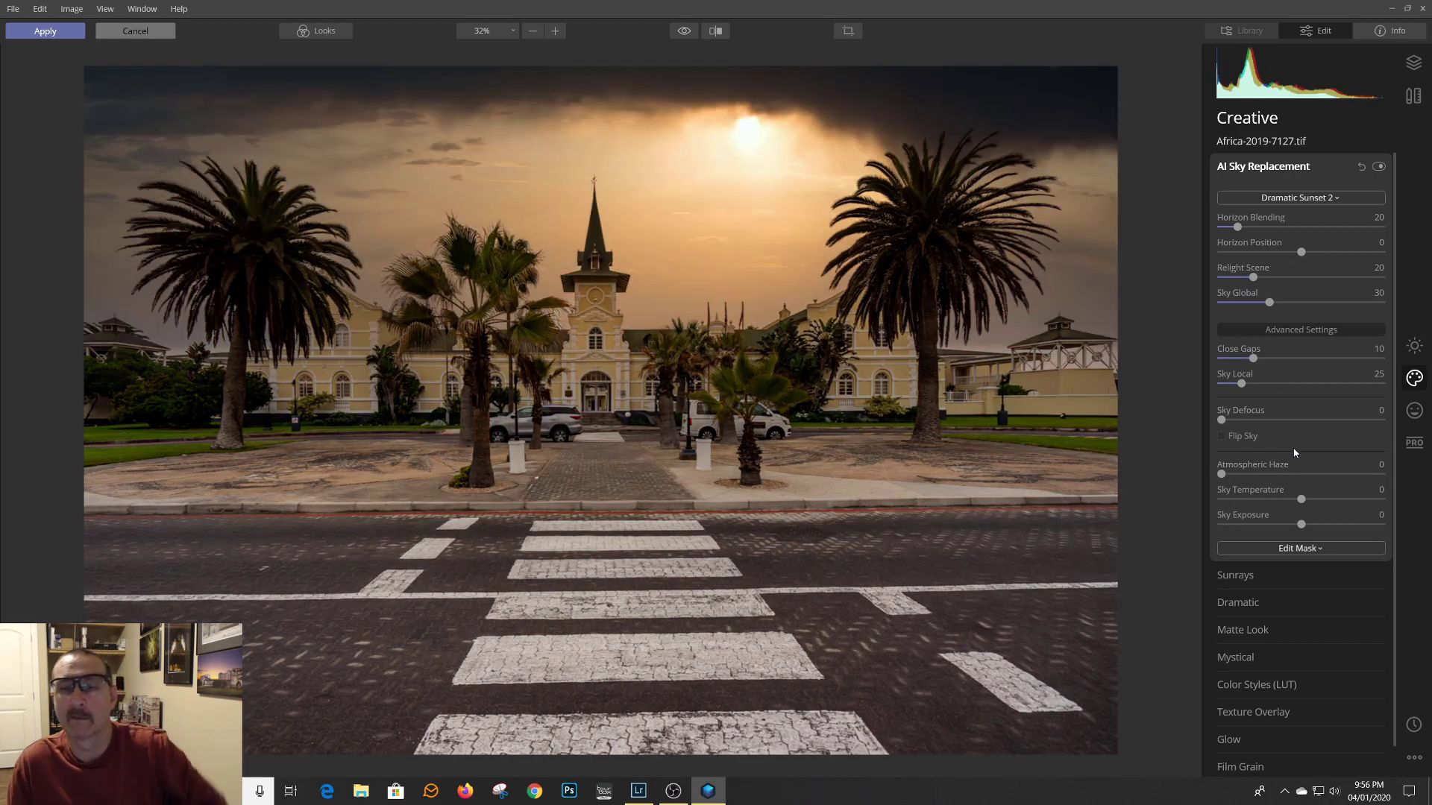
{"action": "left_click", "coordinate": [1337, 199]}
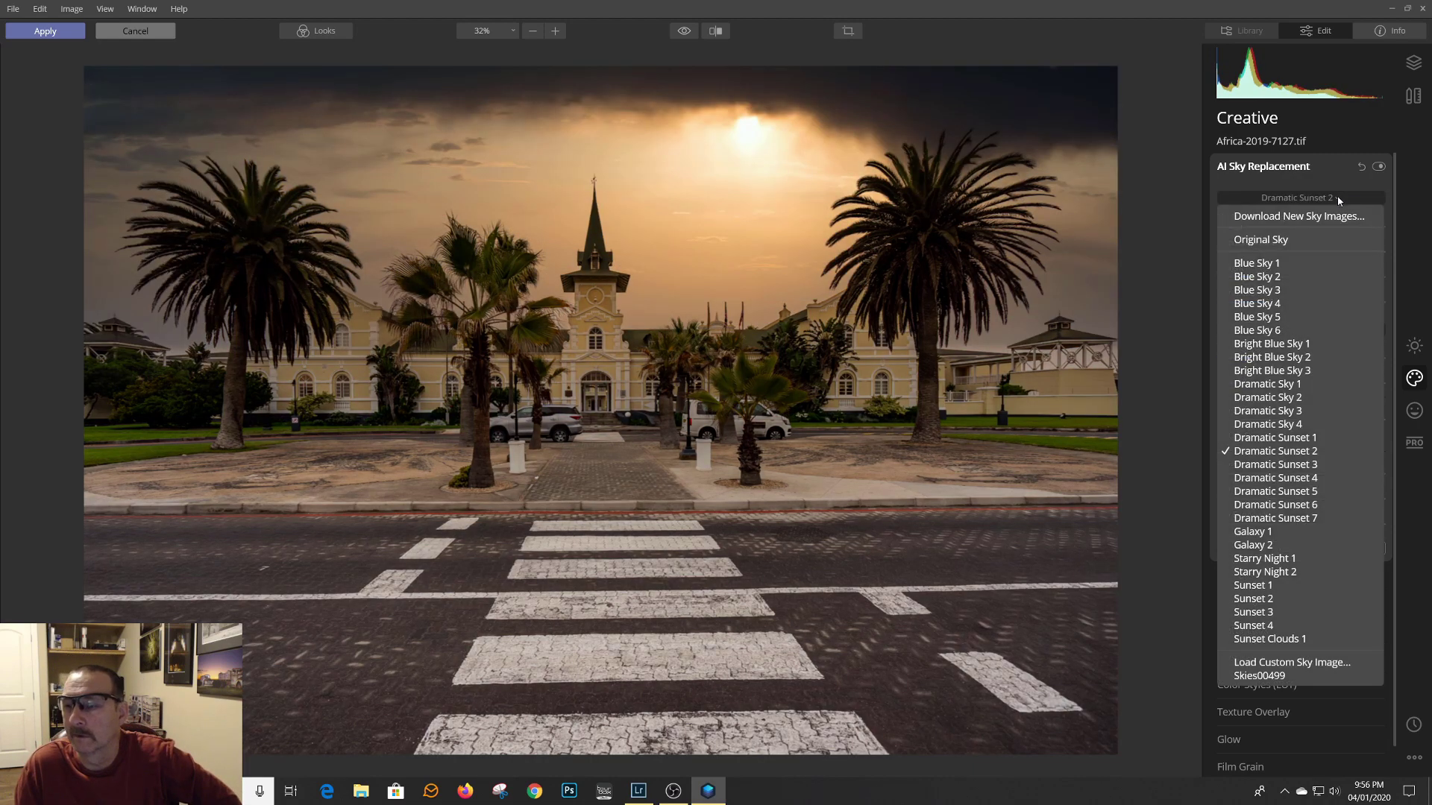
{"action": "left_click", "coordinate": [1290, 464]}
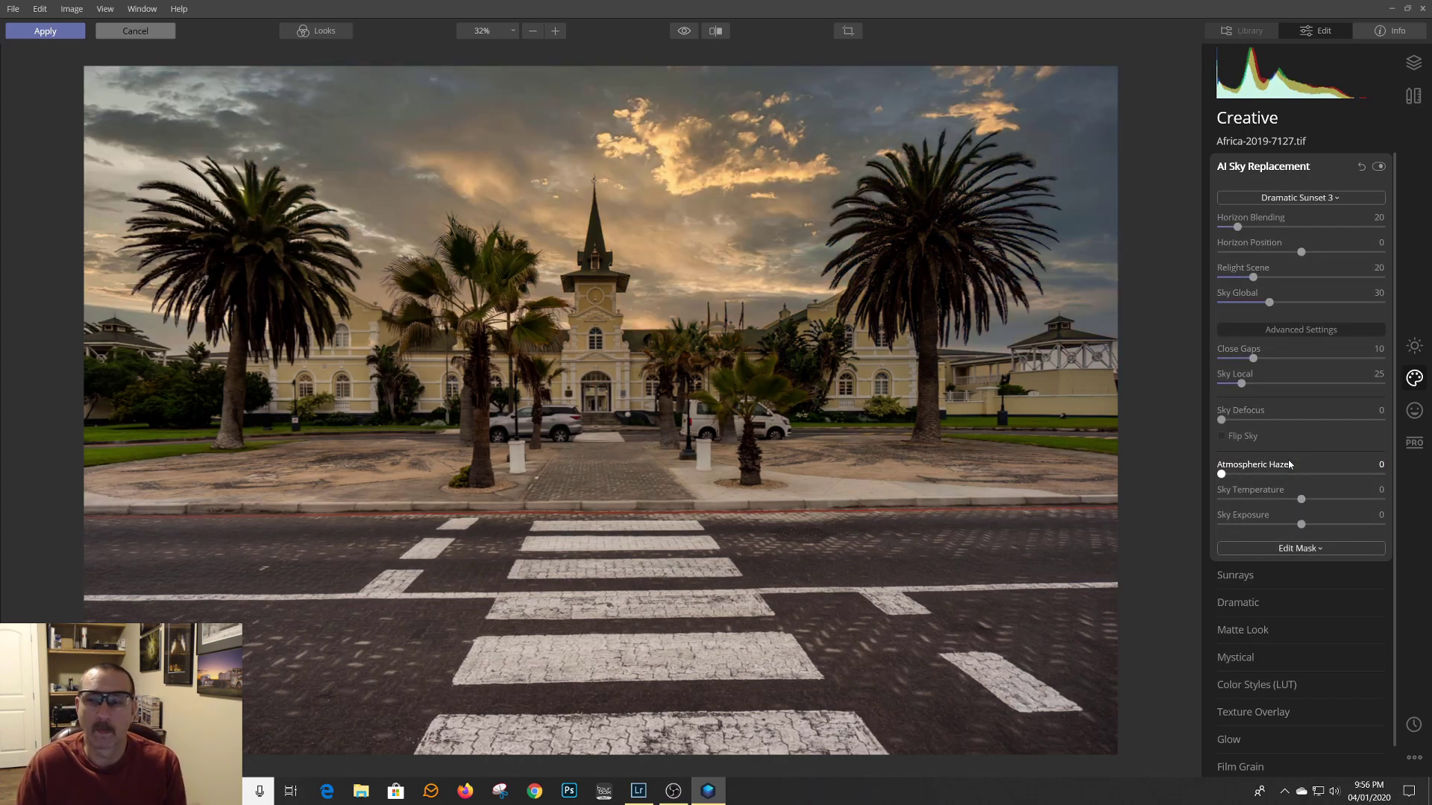
{"action": "left_click", "coordinate": [1337, 198]}
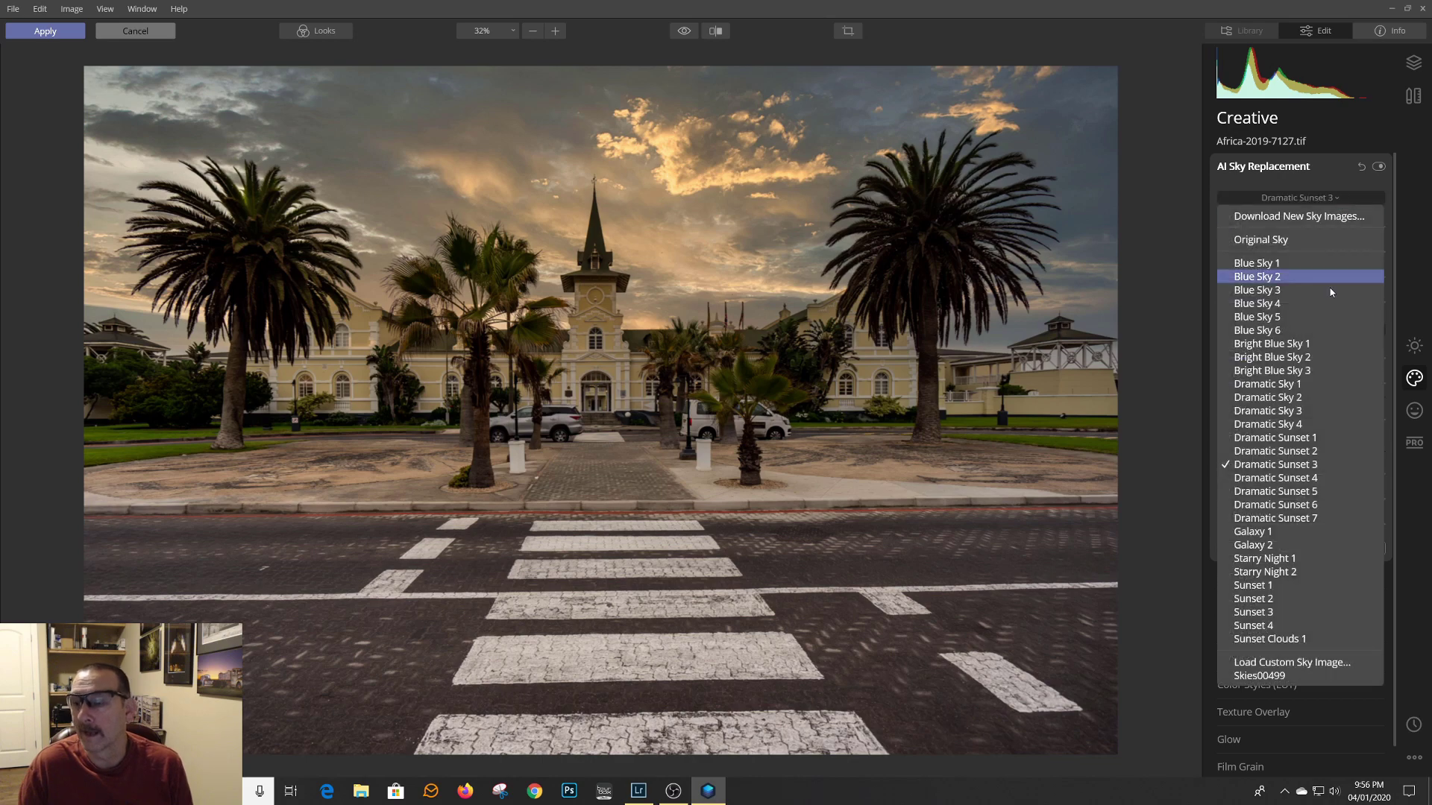
{"action": "left_click", "coordinate": [1309, 489]}
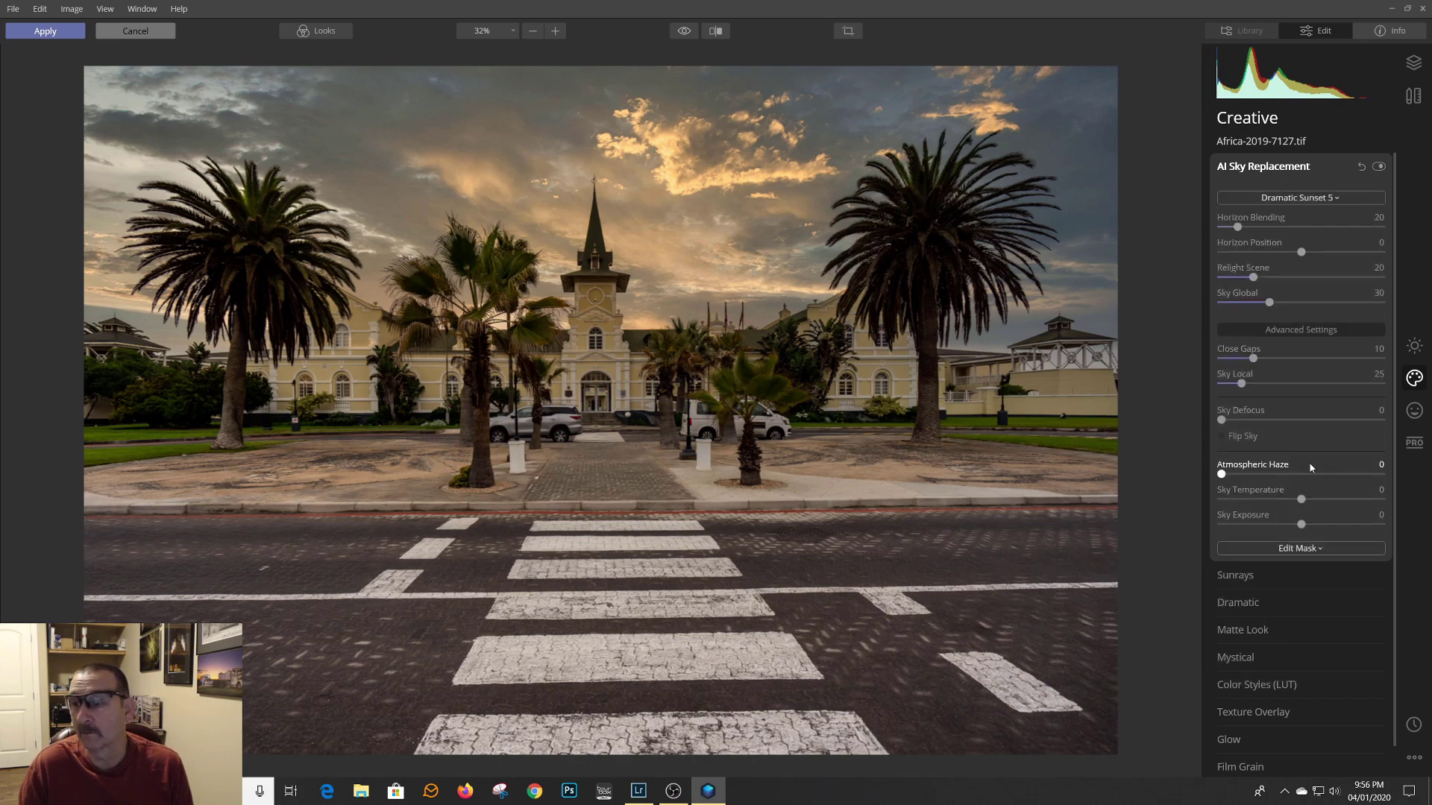
{"action": "left_click", "coordinate": [1335, 198]}
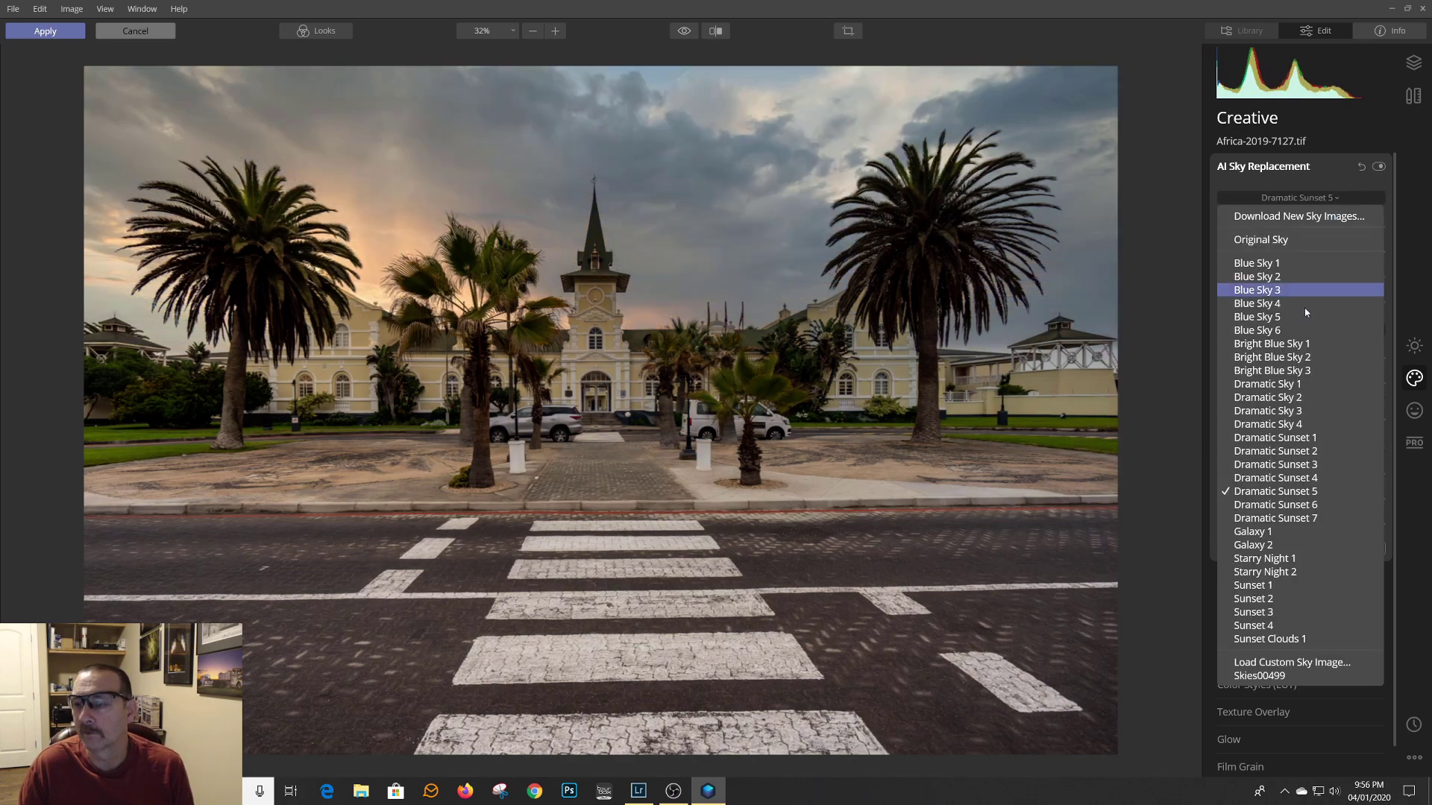
{"action": "left_click", "coordinate": [1284, 520]}
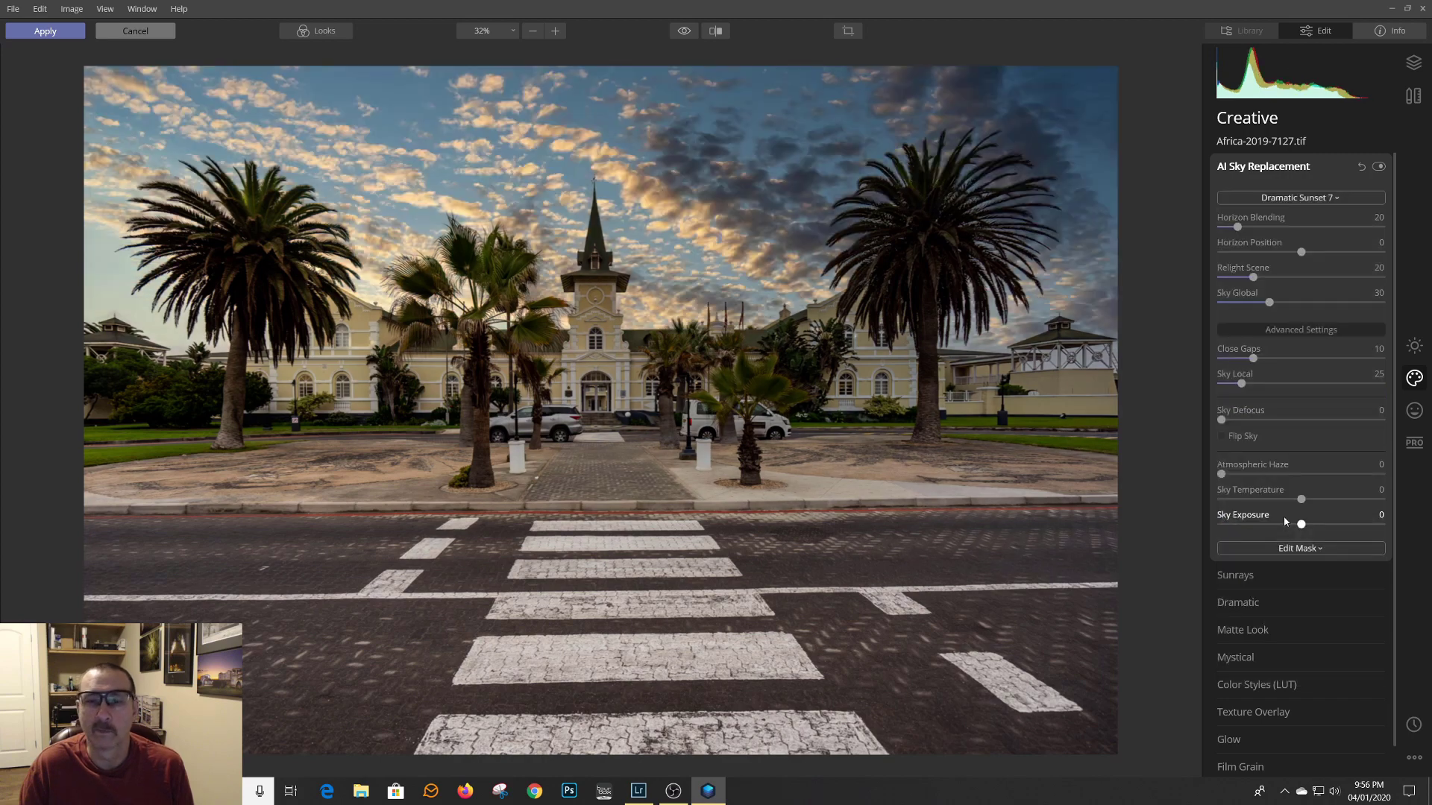
Step: Try the Sunset 1 and Sunset 2 presets as the replacement sky
{"action": "left_click", "coordinate": [1332, 199]}
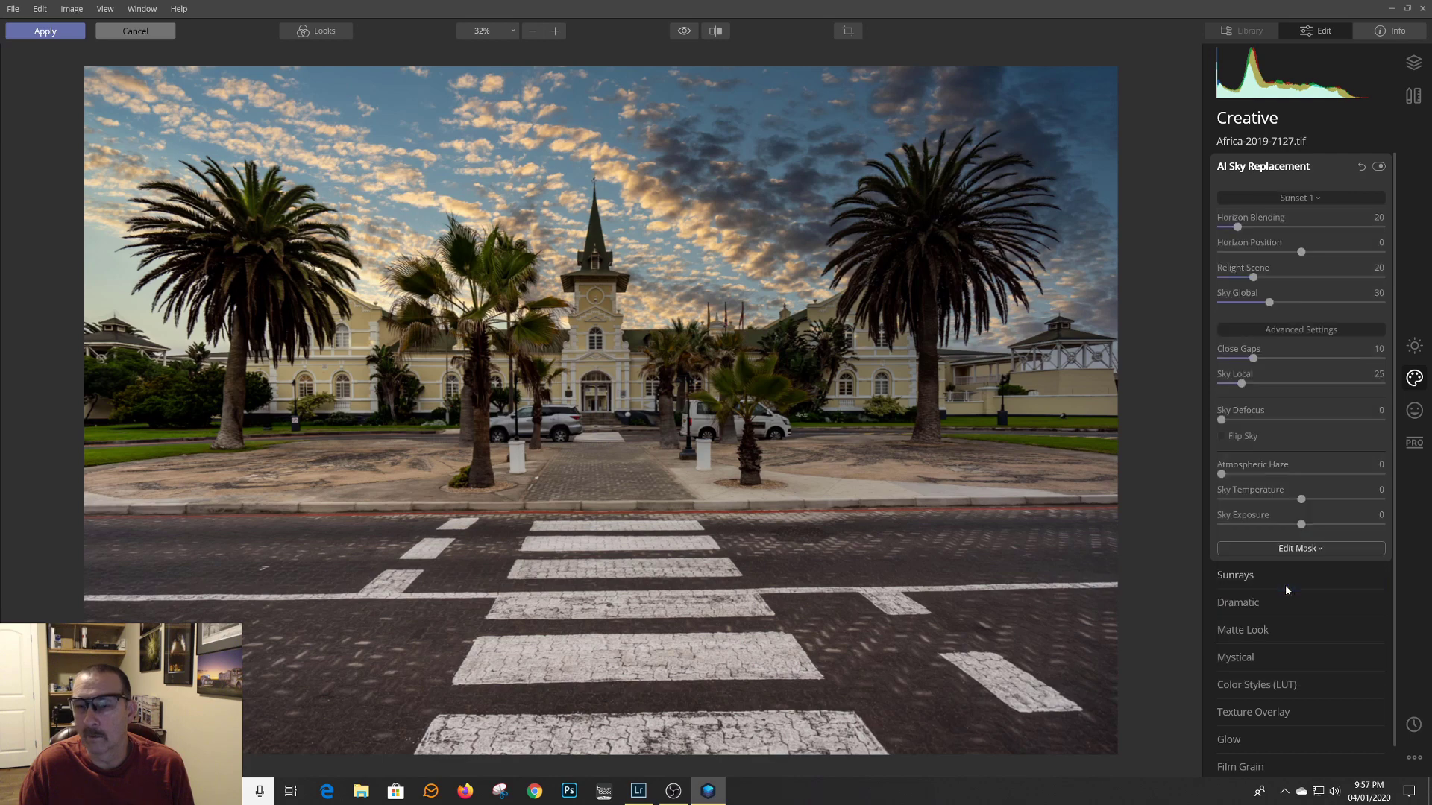
{"action": "left_click", "coordinate": [1285, 586]}
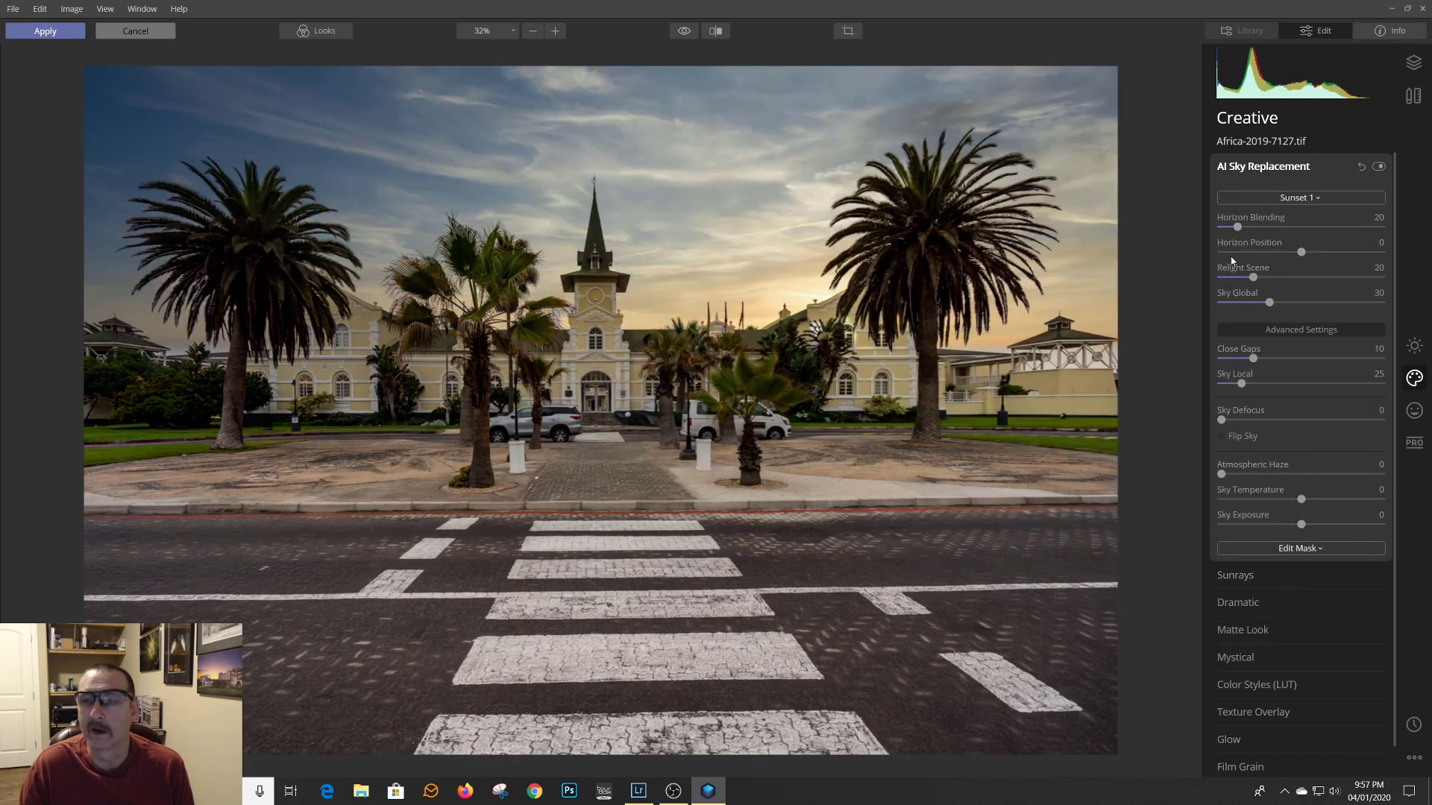
{"action": "left_click", "coordinate": [1318, 199]}
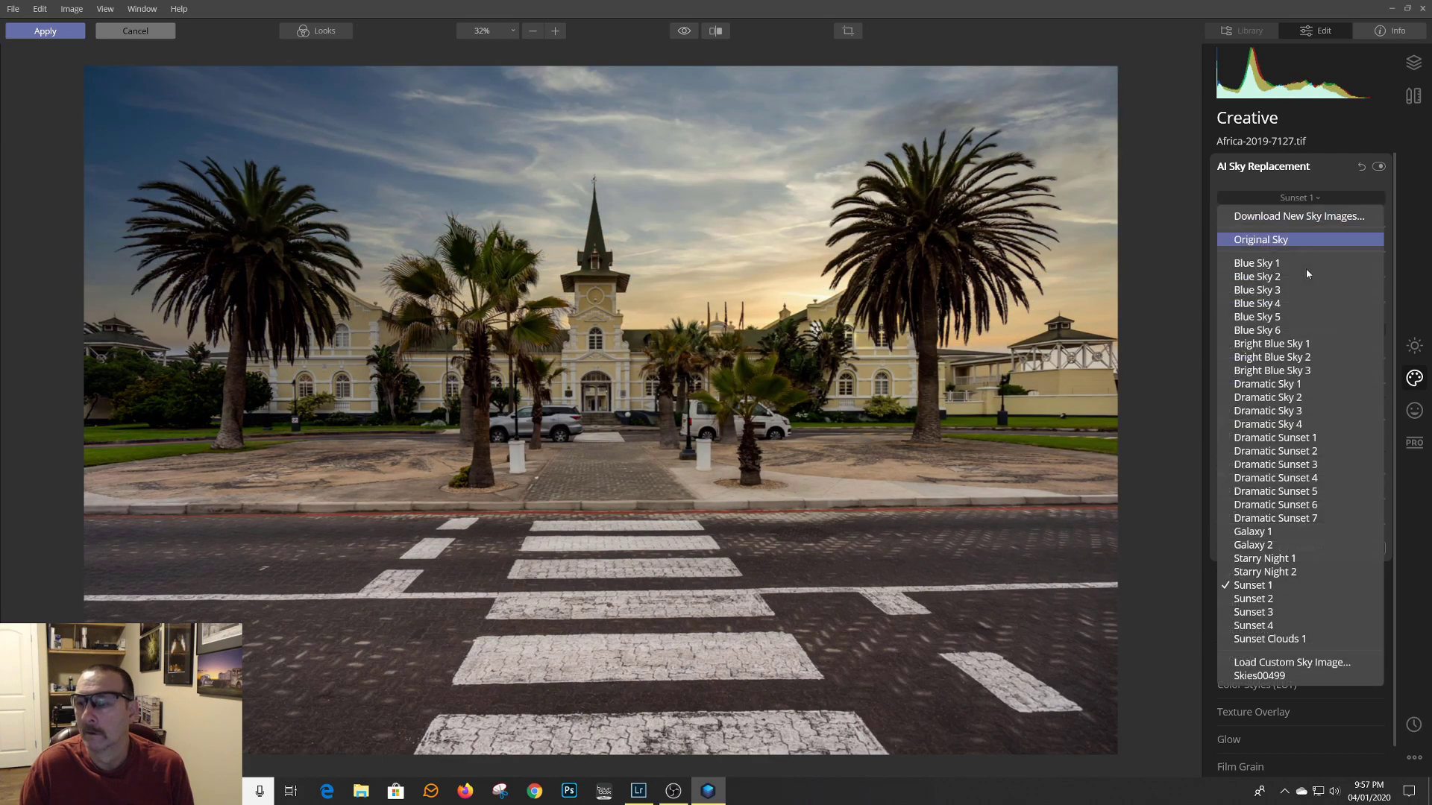
{"action": "left_click", "coordinate": [1281, 598]}
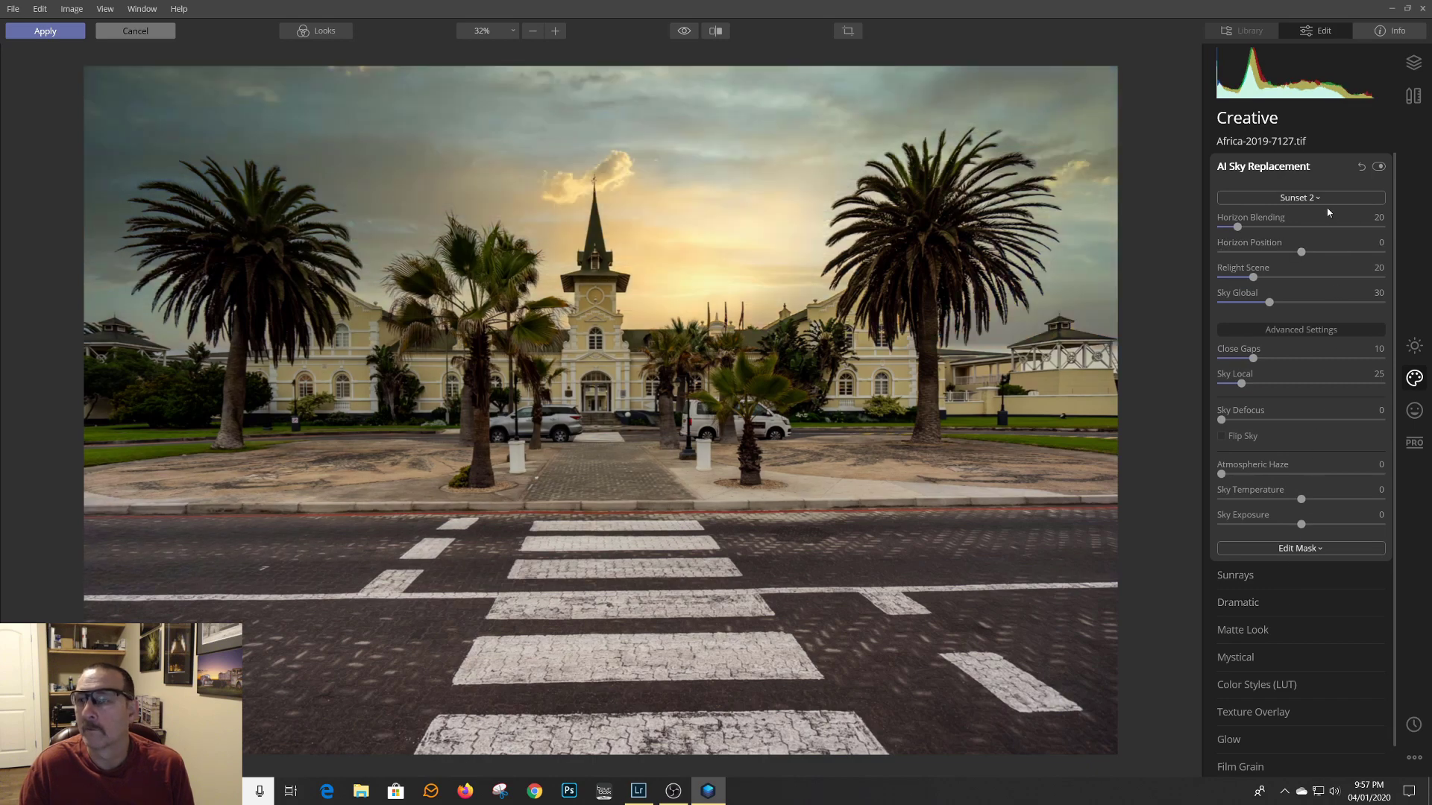
Step: Load the custom sky image Skies_00538 from the Sky Overlays Part 2 folder
{"action": "left_click", "coordinate": [1318, 198]}
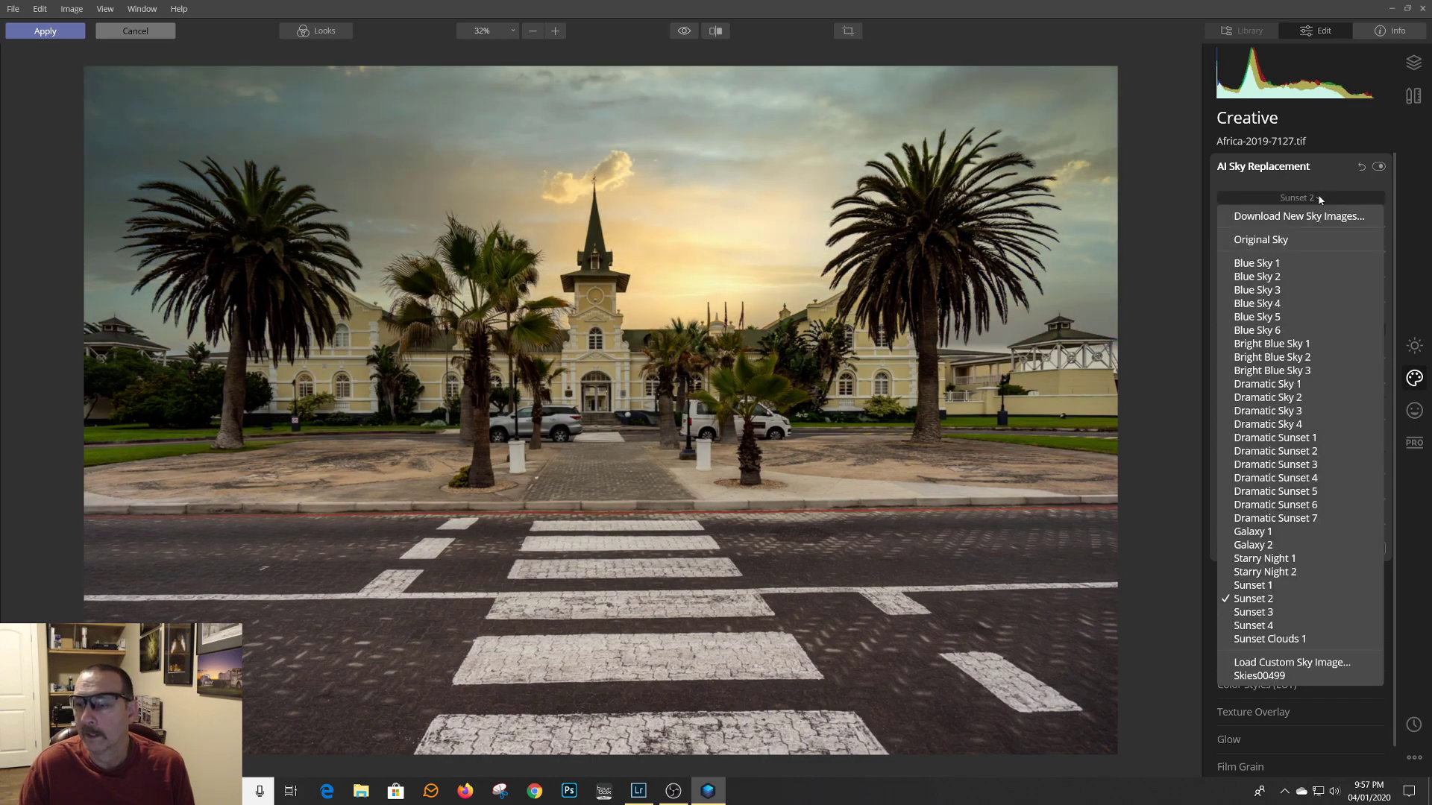
{"action": "left_click", "coordinate": [1290, 663]}
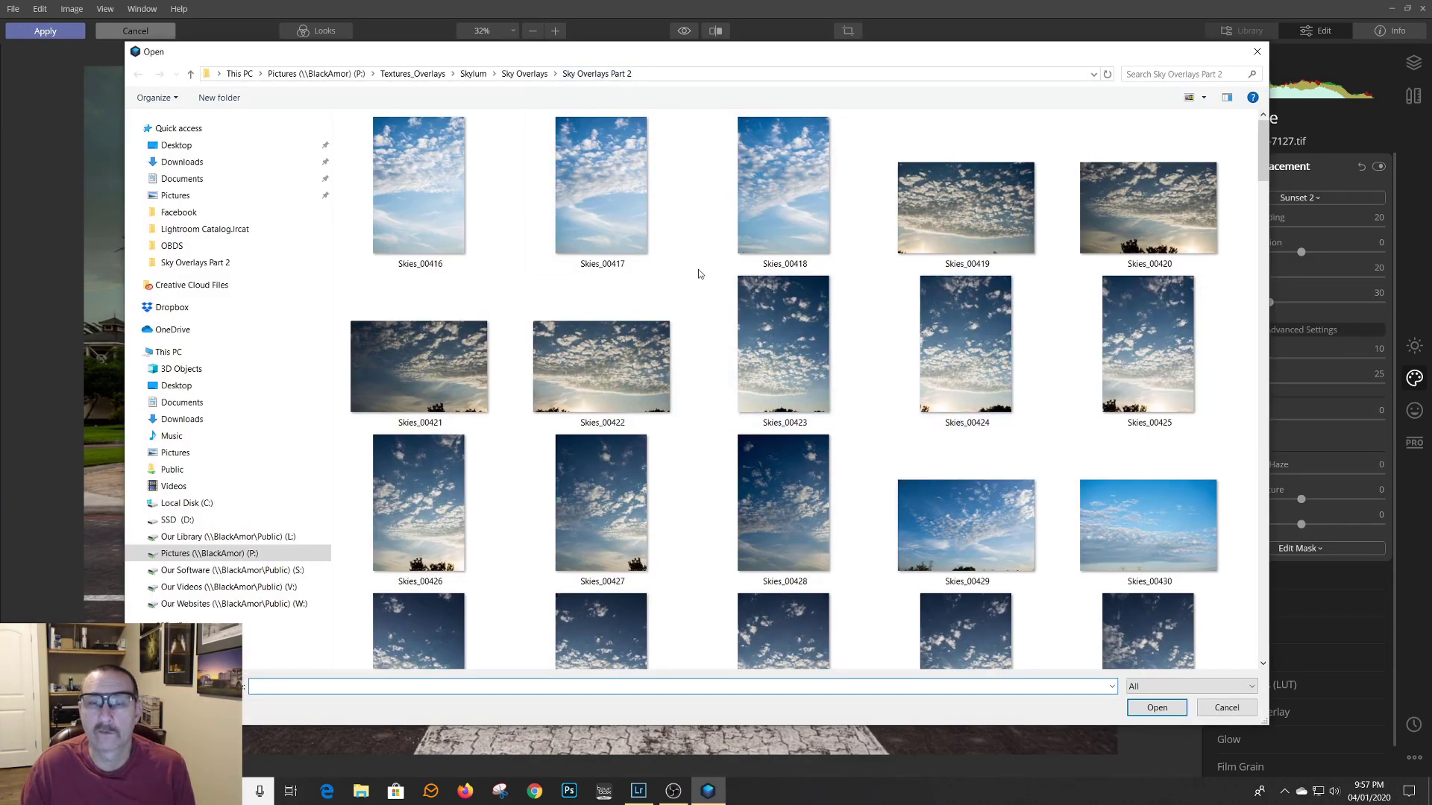
{"action": "scroll", "coordinate": [698, 274], "scroll_direction": "down", "scroll_amount": 15}
{"action": "scroll", "coordinate": [699, 275], "scroll_direction": "down", "scroll_amount": 5}
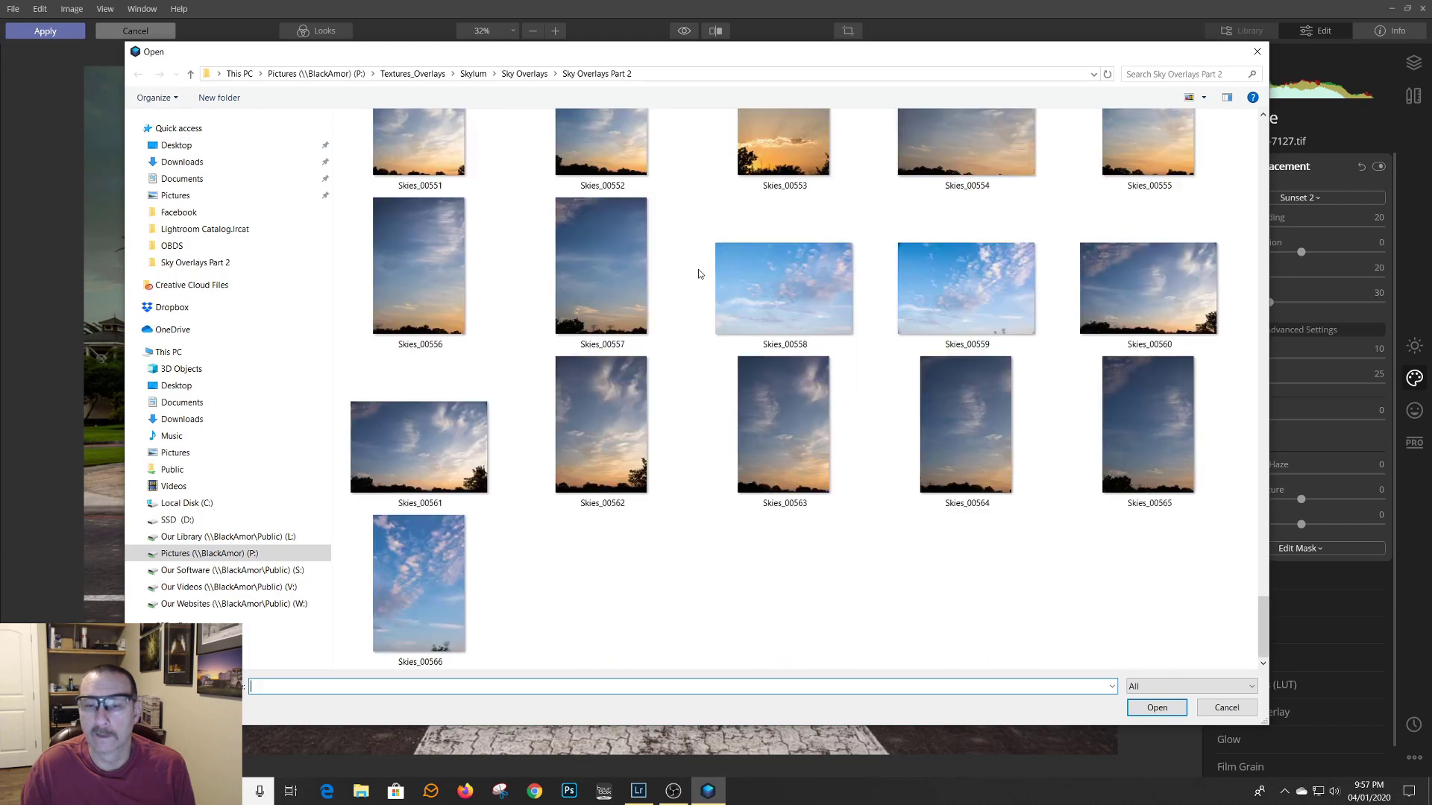
{"action": "scroll", "coordinate": [699, 274], "scroll_direction": "up", "scroll_amount": 2}
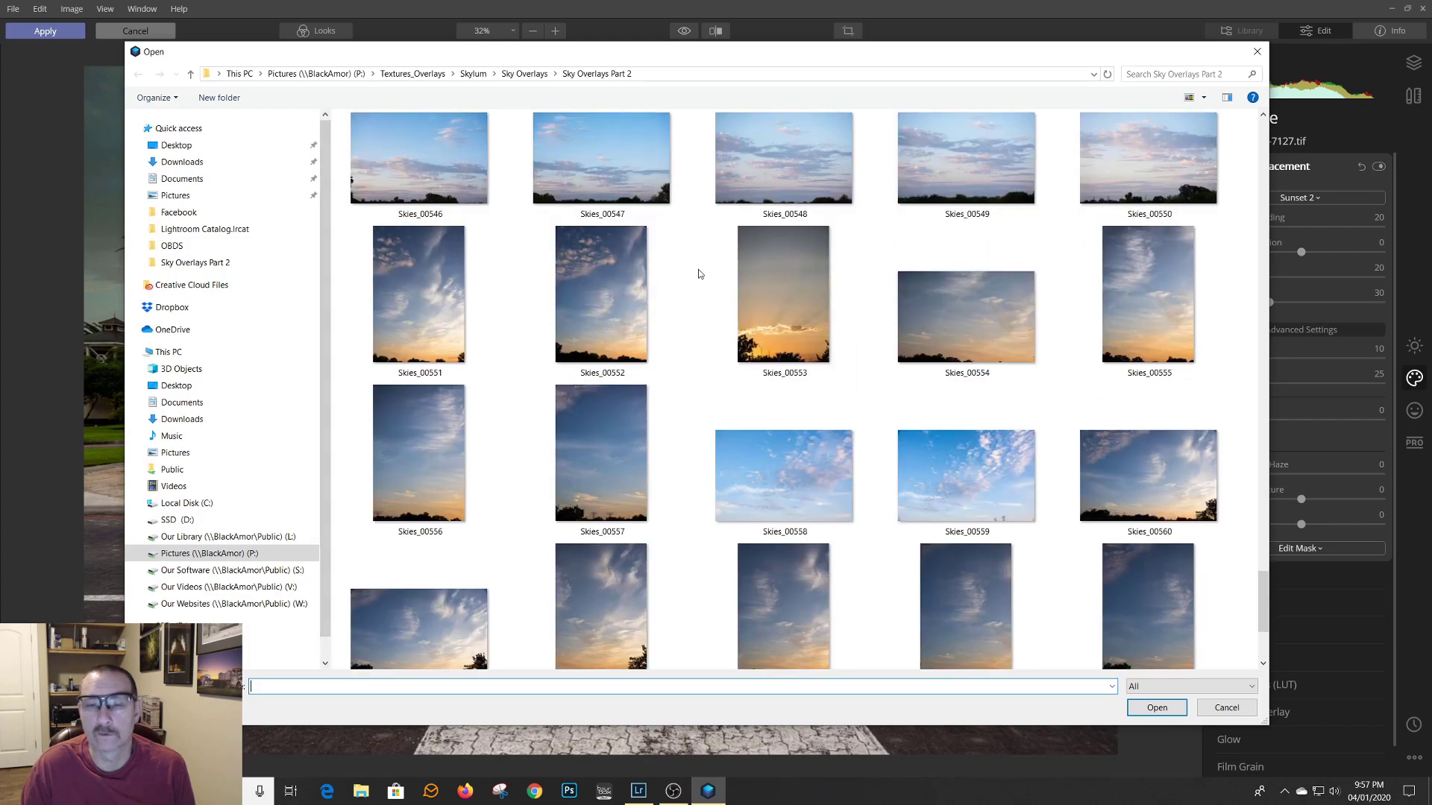
{"action": "scroll", "coordinate": [699, 274], "scroll_direction": "up", "scroll_amount": 3}
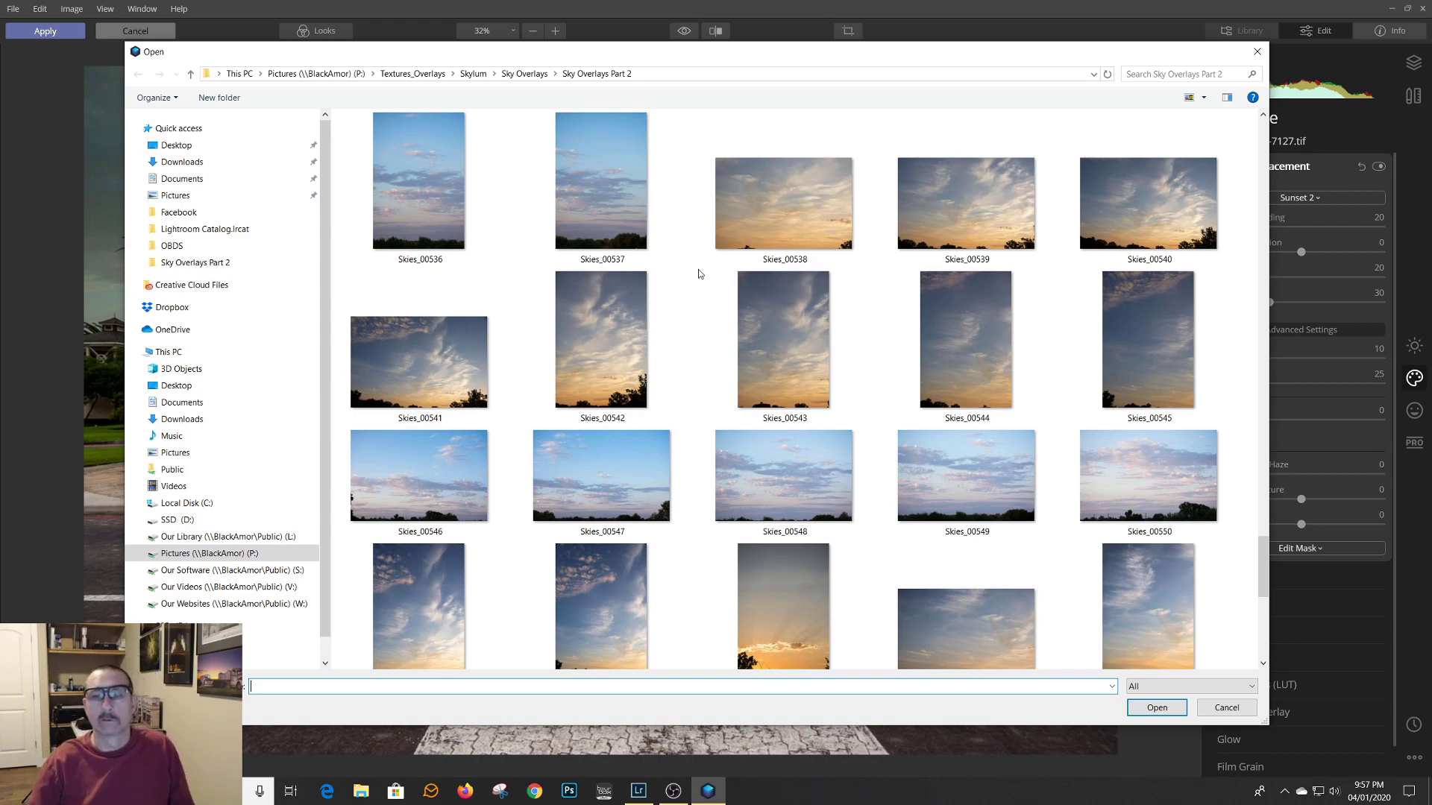
{"action": "double_click", "coordinate": [785, 192]}
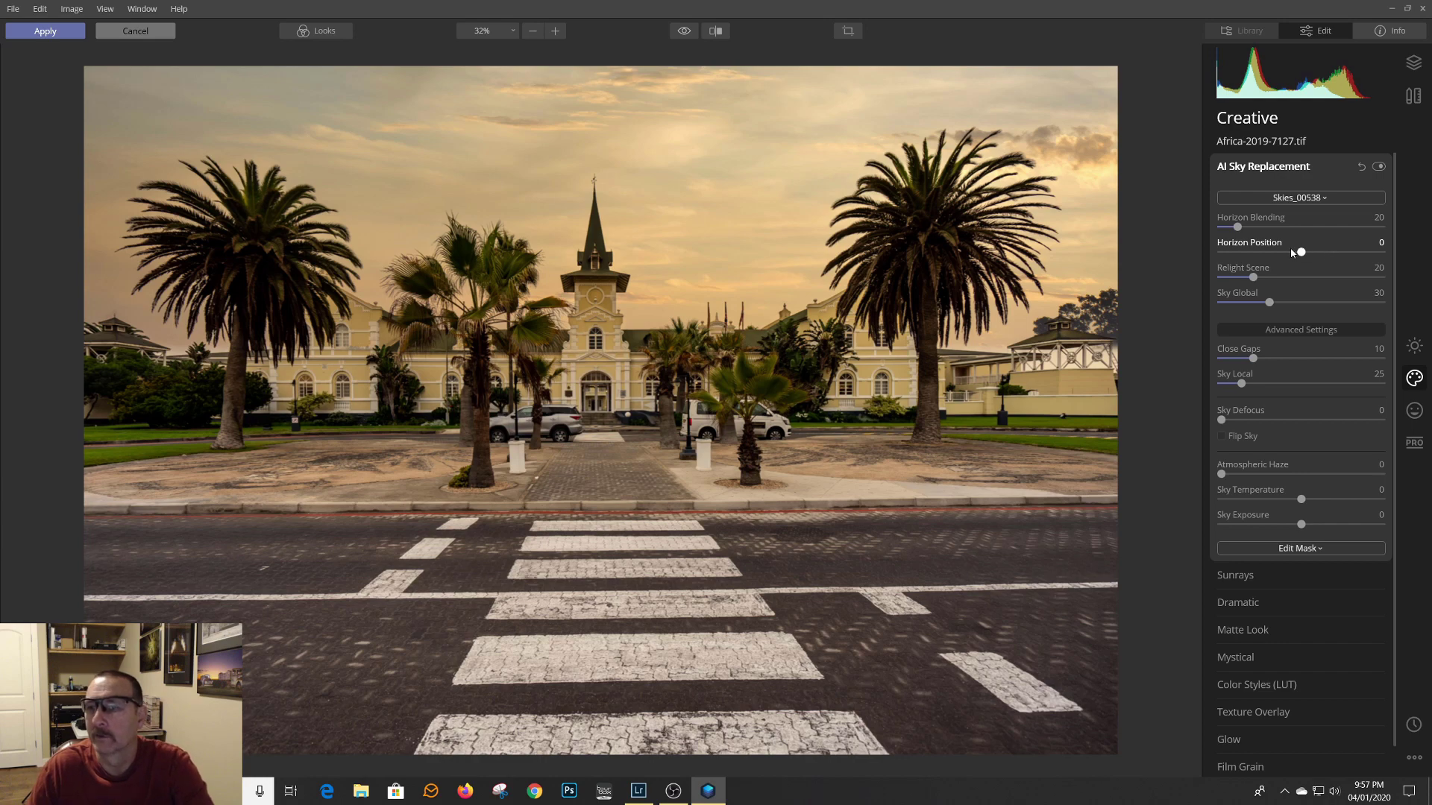
Step: Adjust how the sky blends in, with Horizon Blending 93, Horizon Position -3 and Relight Scene 27
{"action": "left_click_drag", "start_coordinate": [1238, 228], "coordinate": [1317, 228]}
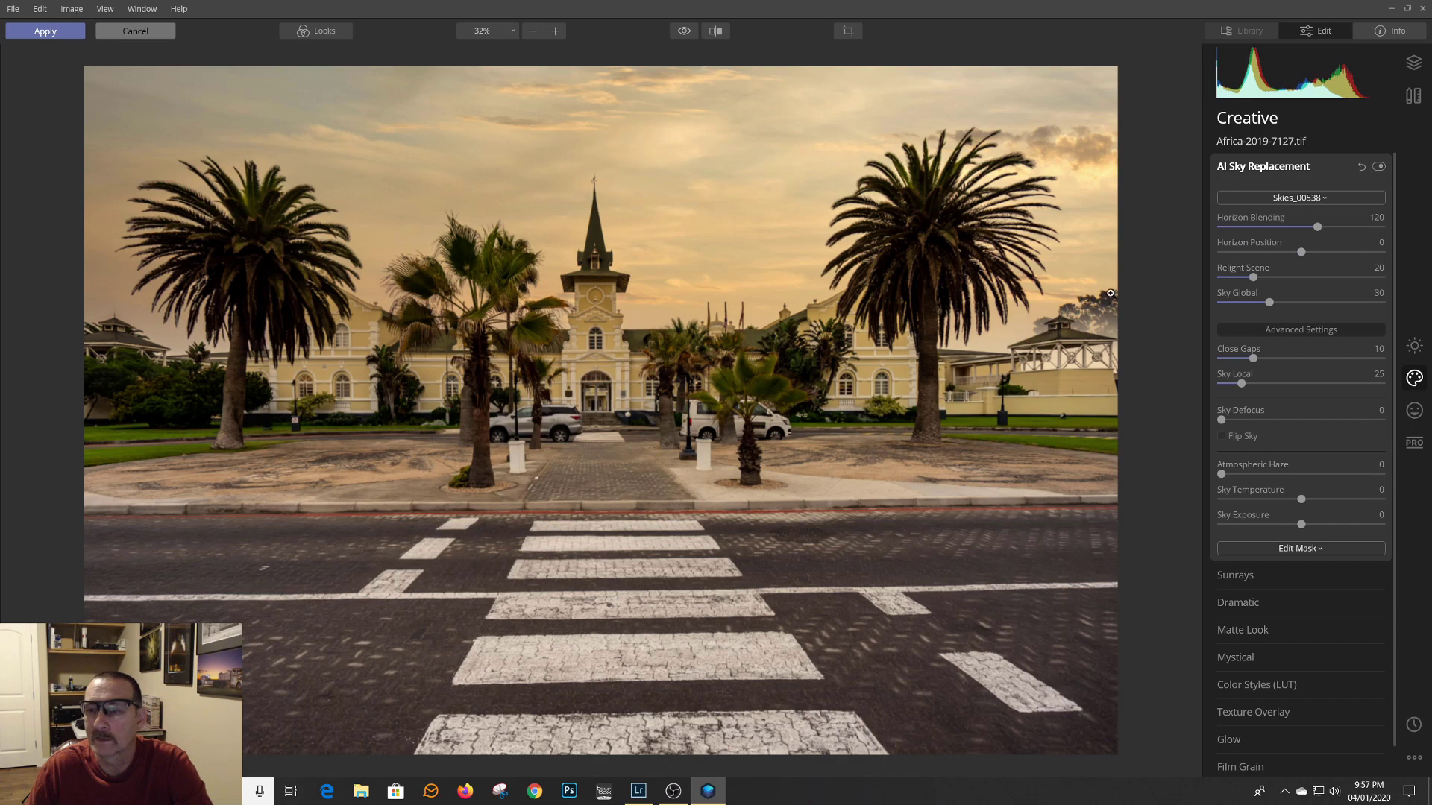
{"action": "left_click", "coordinate": [1050, 325]}
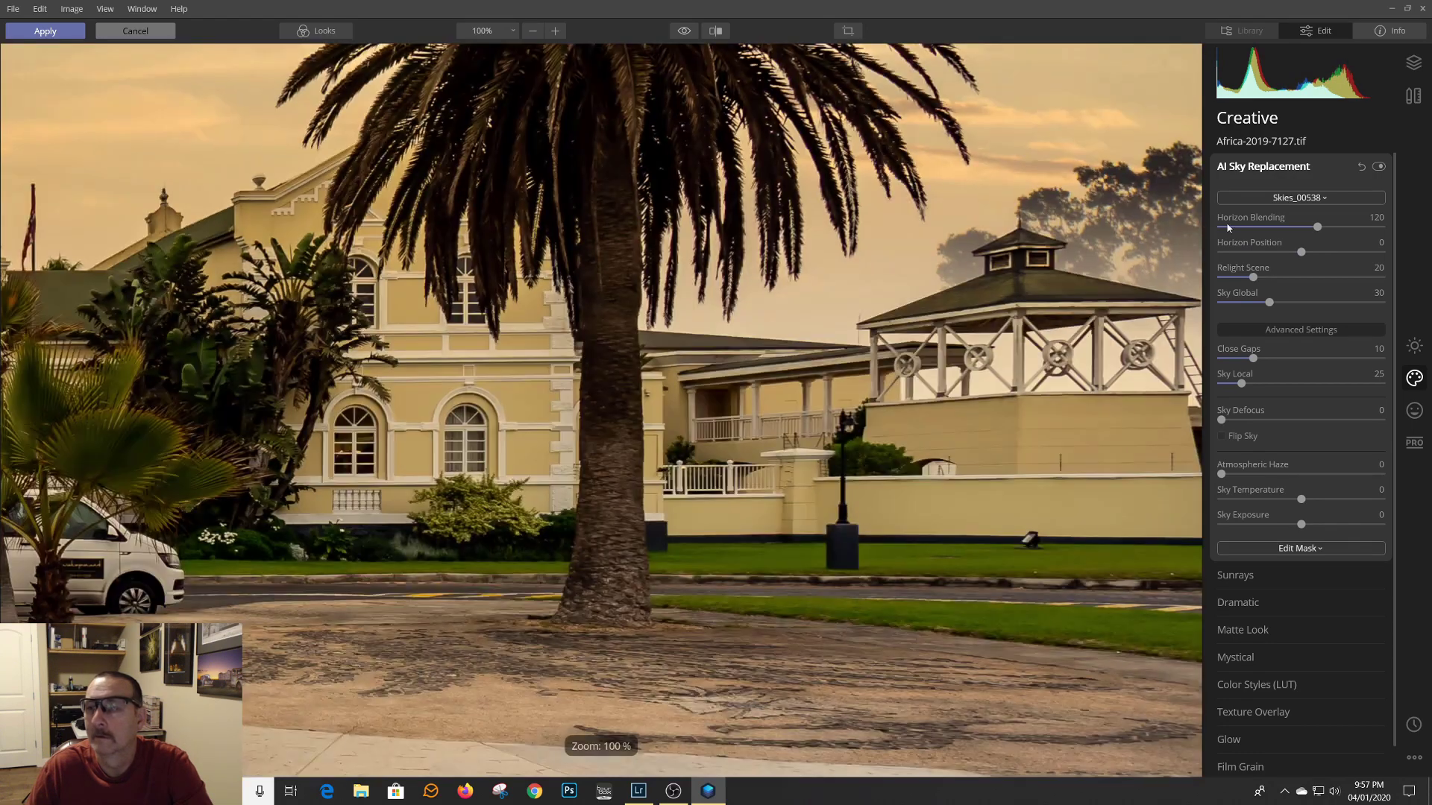
{"action": "mouse_move", "coordinate": [1317, 228]}
{"action": "left_mouse_down"}
{"action": "mouse_move", "coordinate": [1201, 233]}
{"action": "mouse_move", "coordinate": [1296, 228]}
{"action": "left_mouse_up"}
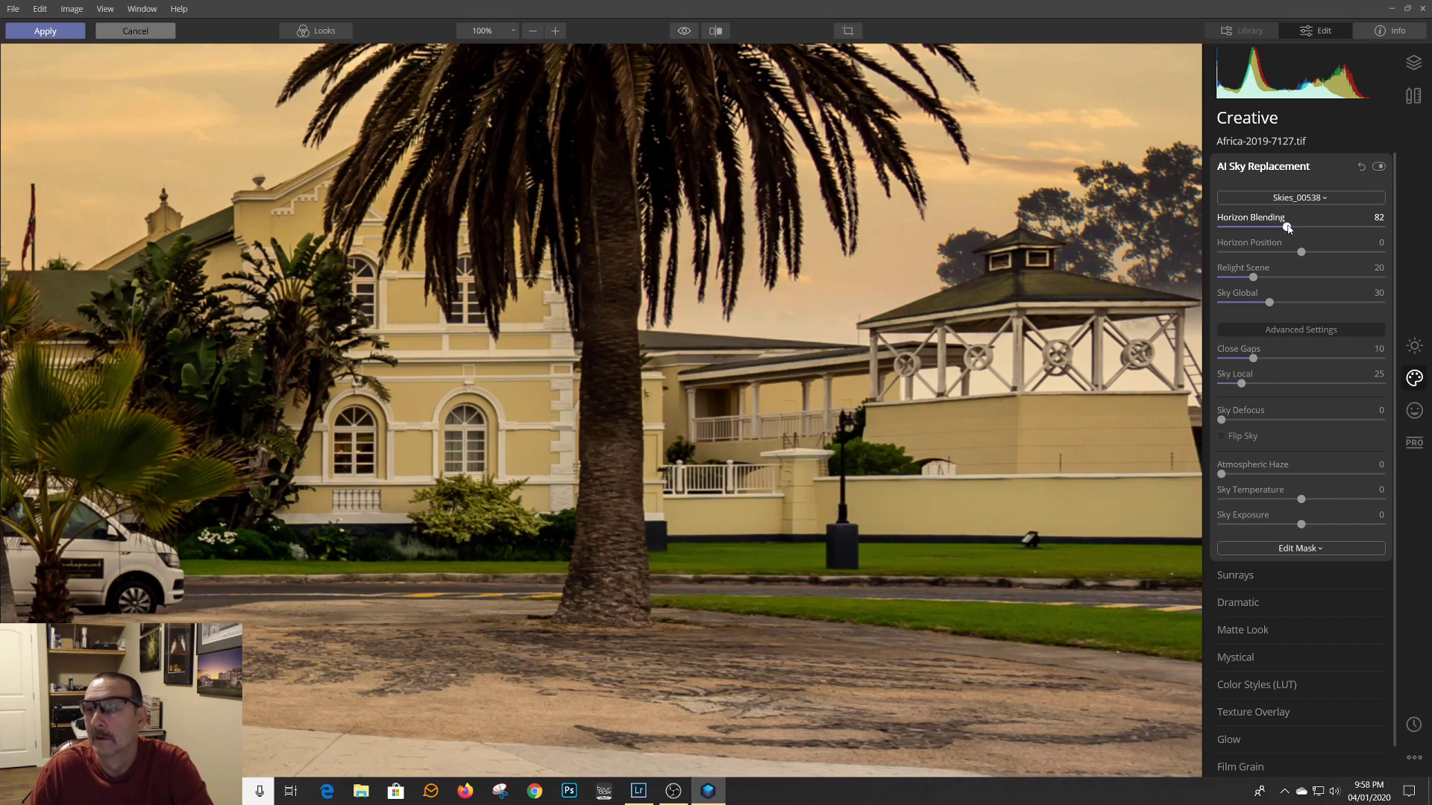
{"action": "mouse_move", "coordinate": [1301, 255]}
{"action": "left_mouse_down"}
{"action": "mouse_move", "coordinate": [1274, 254]}
{"action": "mouse_move", "coordinate": [1298, 254]}
{"action": "left_mouse_up"}
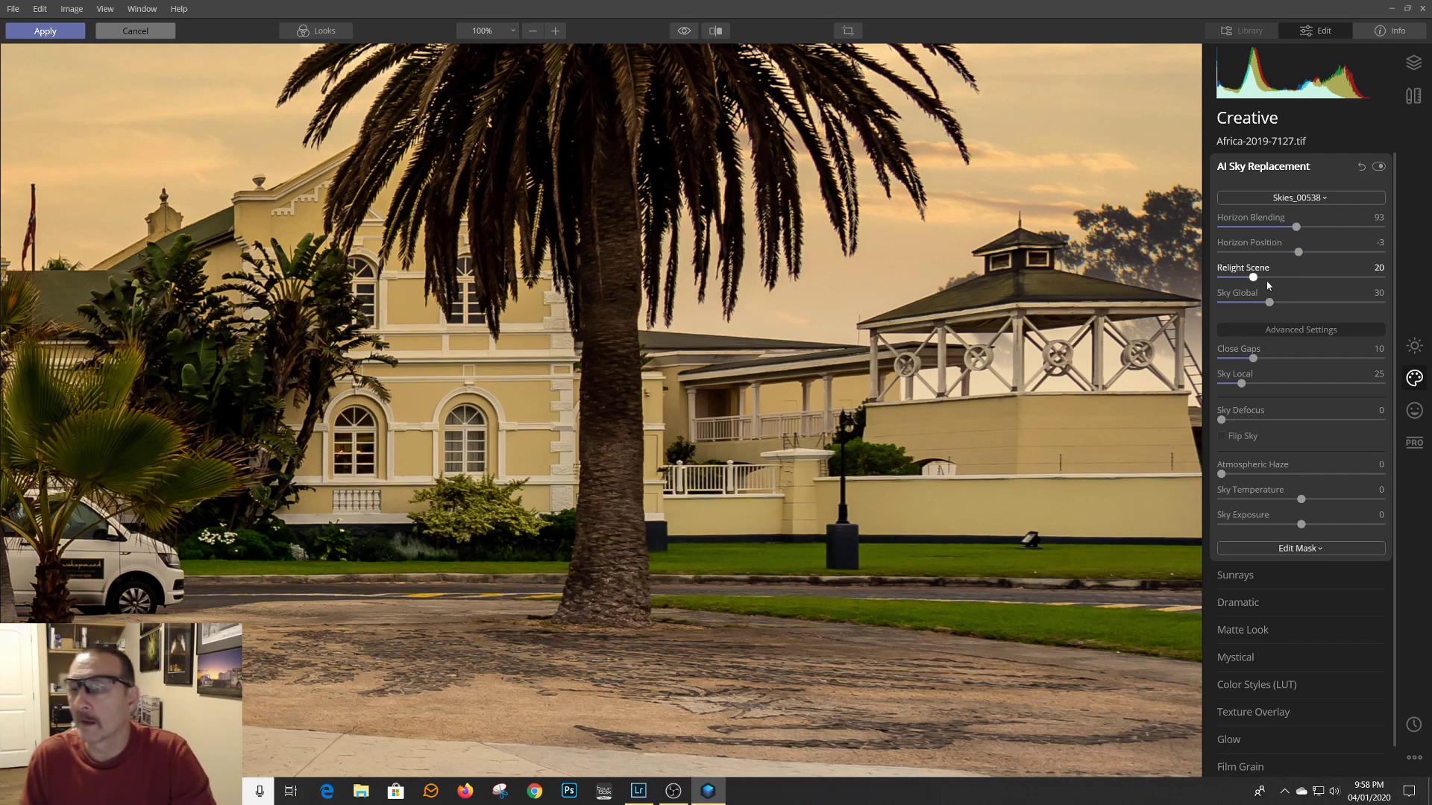
{"action": "key", "text": "ctrl+0"}
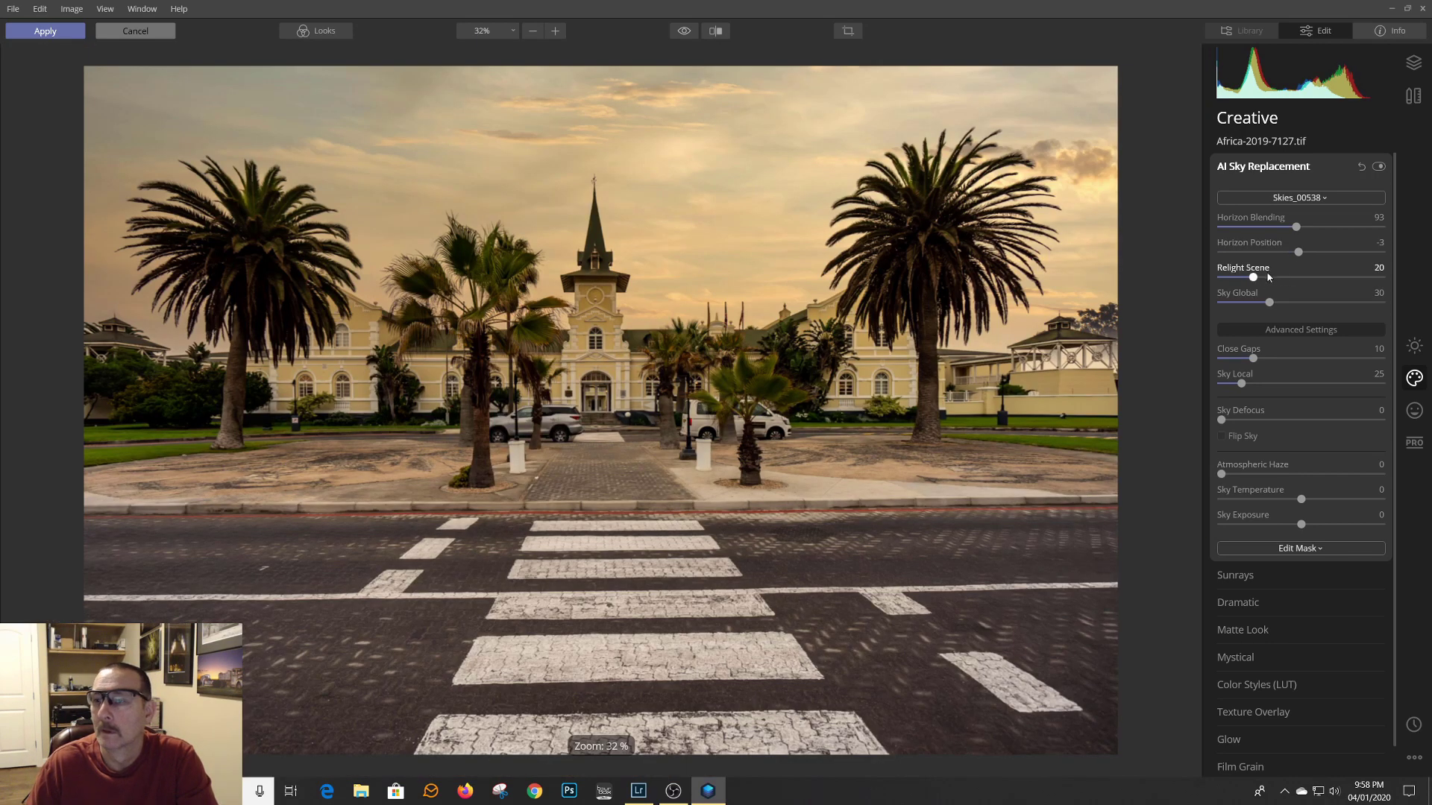
{"action": "mouse_move", "coordinate": [1255, 278]}
{"action": "left_mouse_down"}
{"action": "mouse_move", "coordinate": [1317, 287]}
{"action": "mouse_move", "coordinate": [1244, 301]}
{"action": "mouse_move", "coordinate": [1266, 297]}
{"action": "left_mouse_up"}
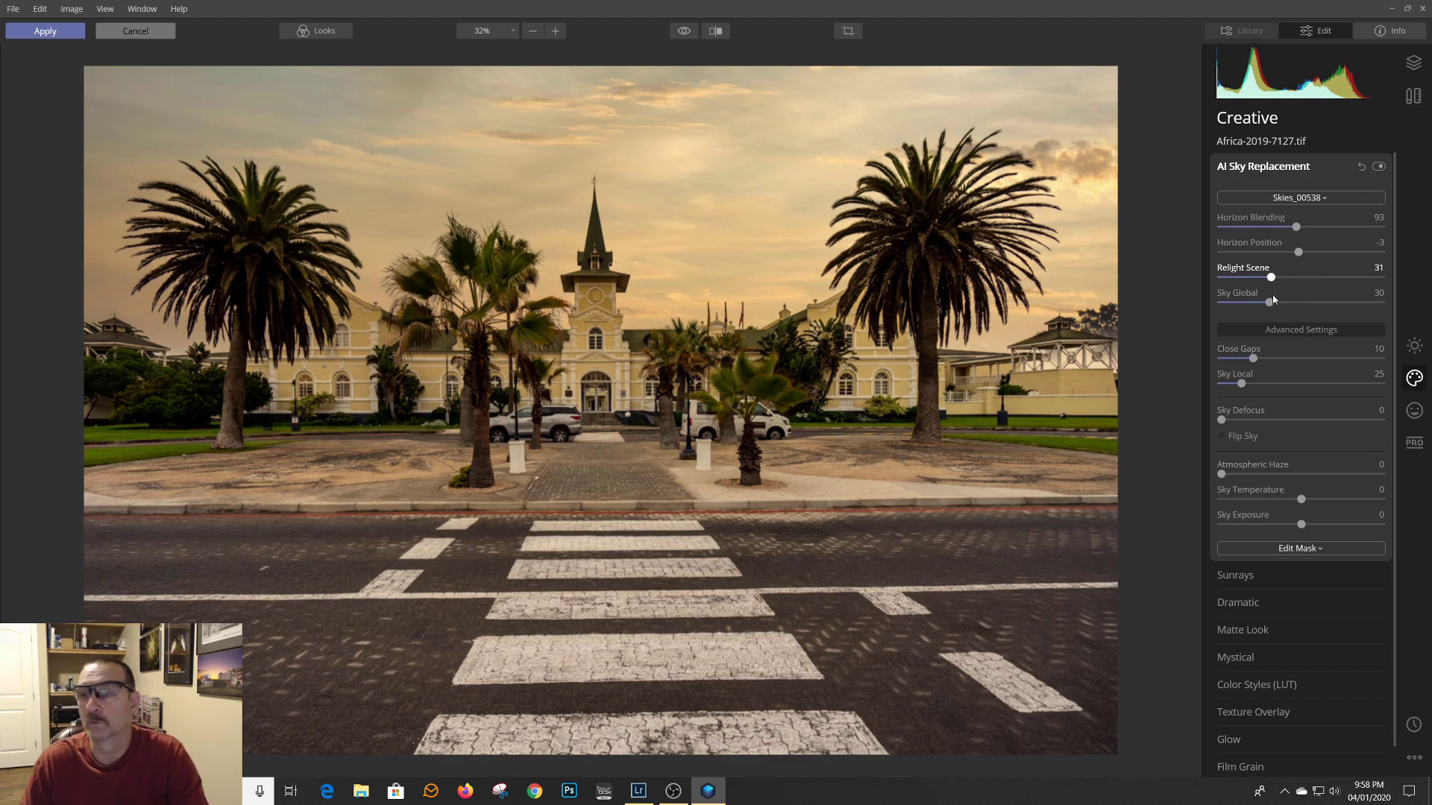
Step: Load the custom sky image Skies_00499 and set its Horizon Position to about -28
{"action": "left_click", "coordinate": [1321, 199]}
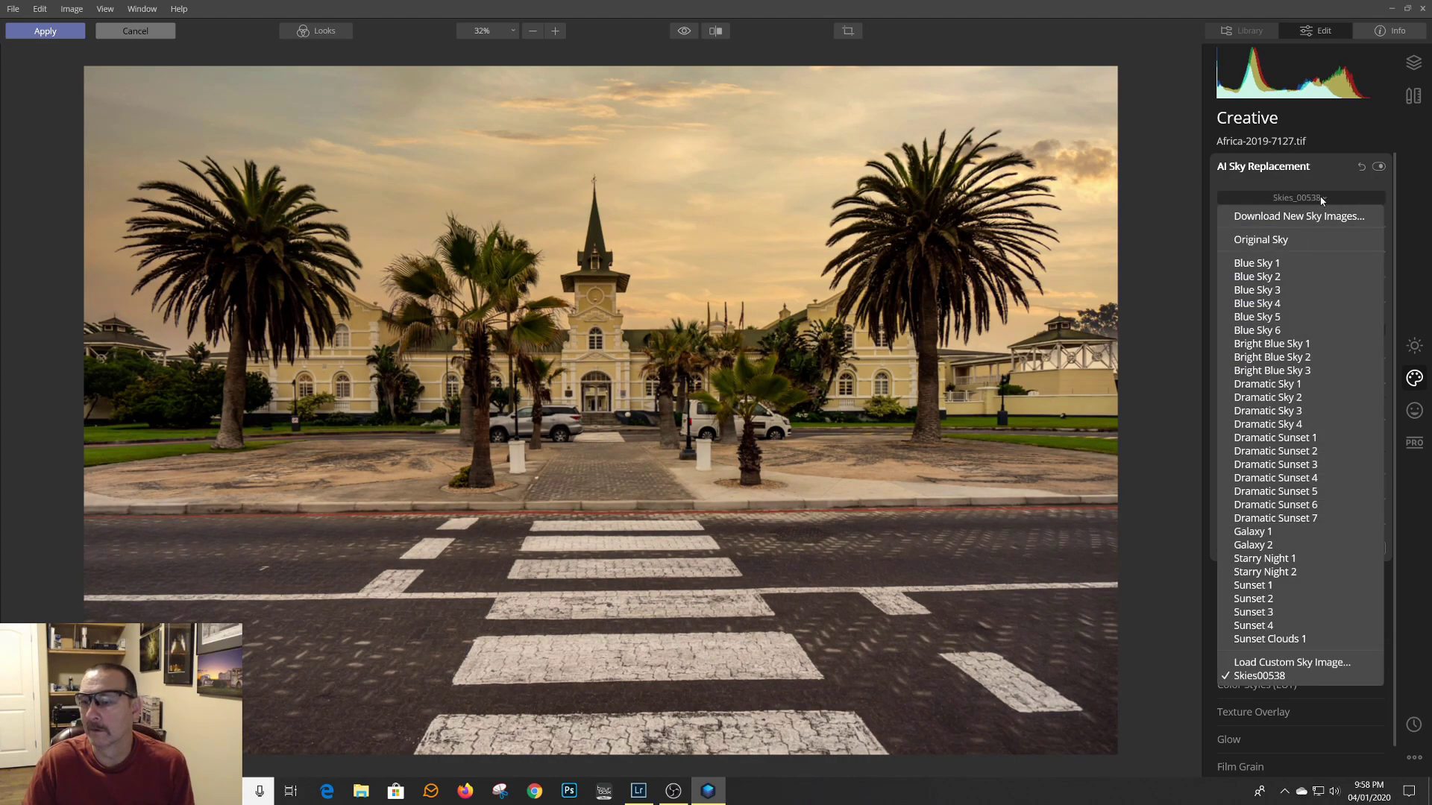
{"action": "left_click", "coordinate": [1310, 662]}
{"action": "scroll", "coordinate": [724, 446], "scroll_direction": "down", "scroll_amount": 15}
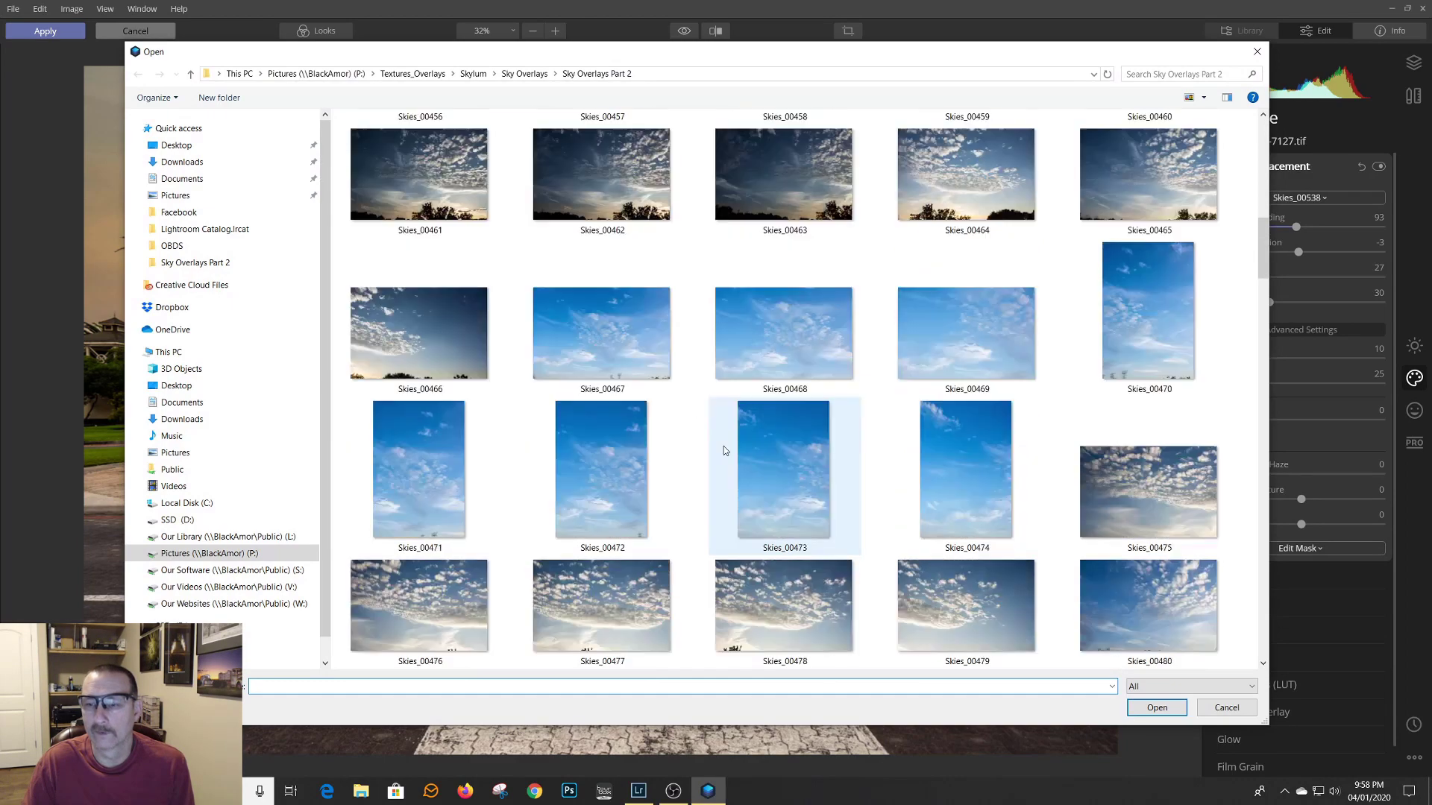
{"action": "double_click", "coordinate": [982, 397]}
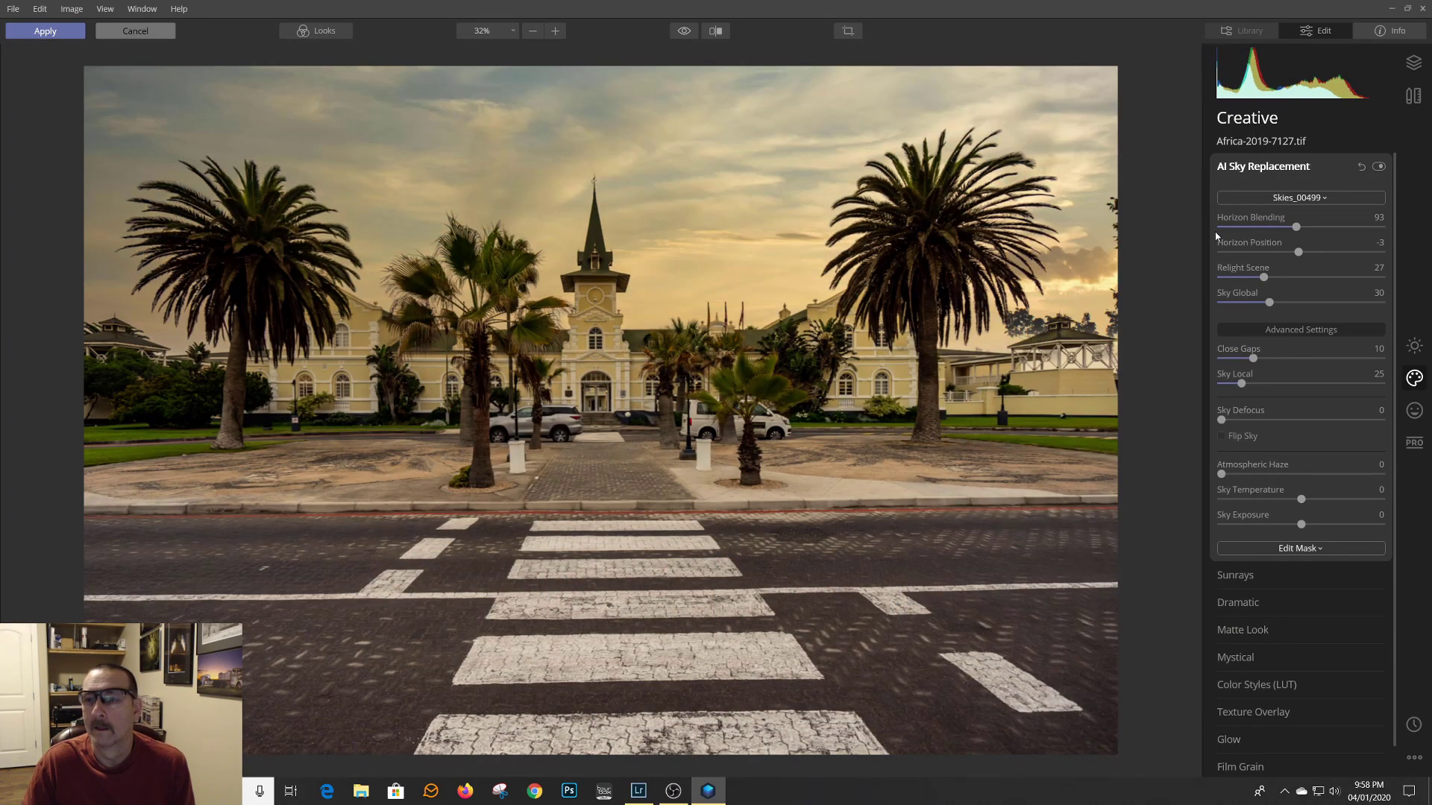
{"action": "left_click_drag", "start_coordinate": [1299, 254], "coordinate": [1281, 255]}
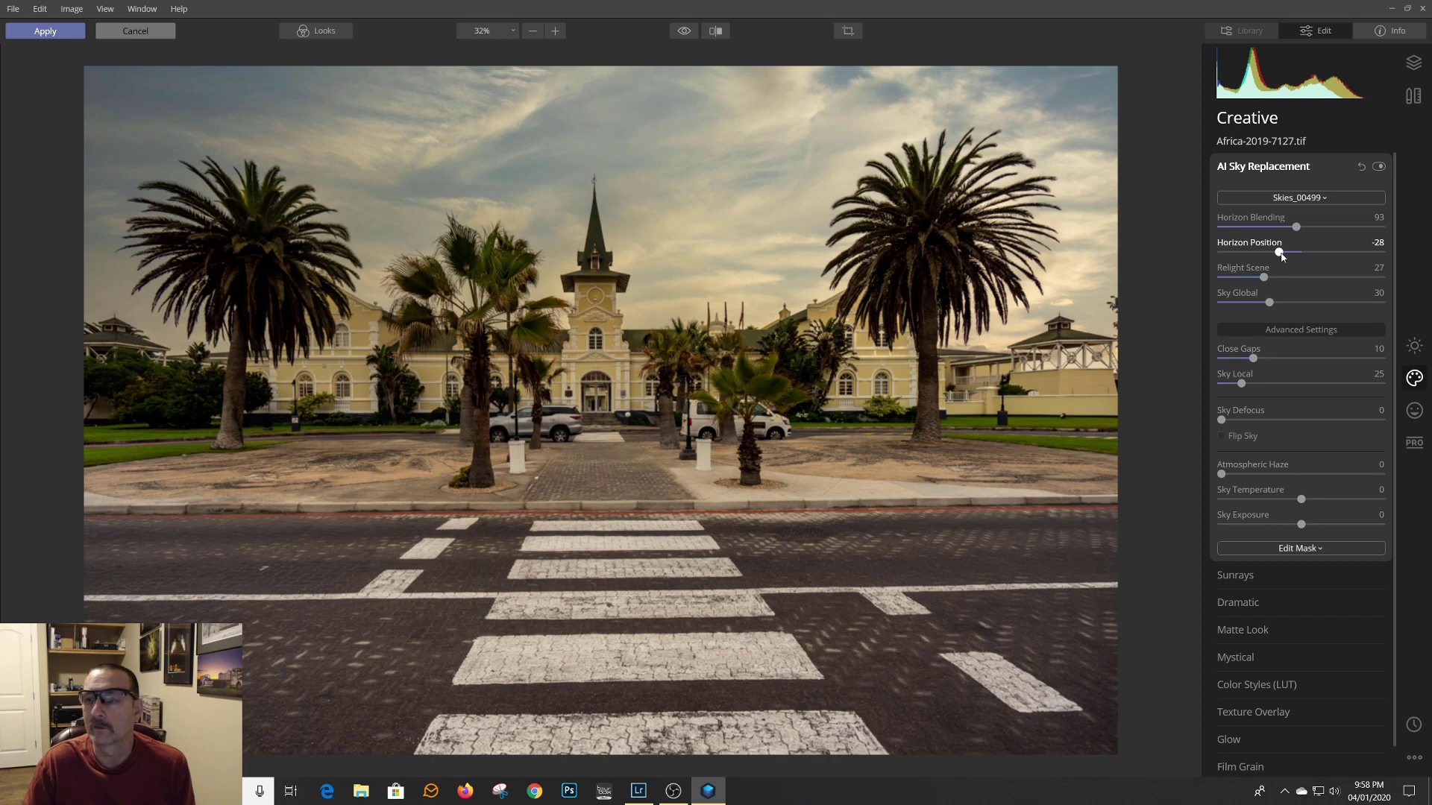
Step: Reset the AI Sky Replacement settings to their defaults and reapply the custom sky Skies00499
{"action": "left_click", "coordinate": [1361, 168]}
{"action": "left_click", "coordinate": [1326, 197]}
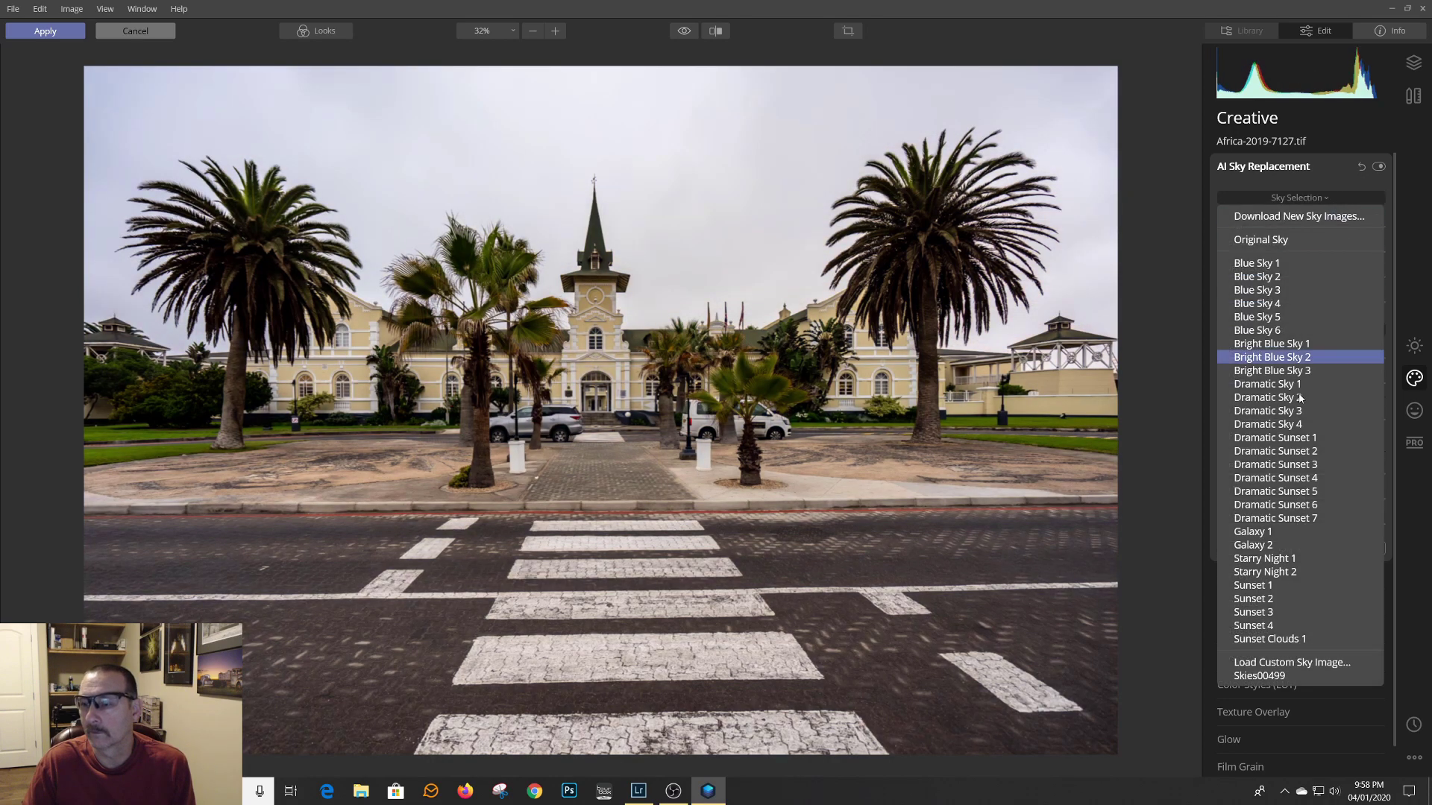
{"action": "left_click", "coordinate": [1267, 676]}
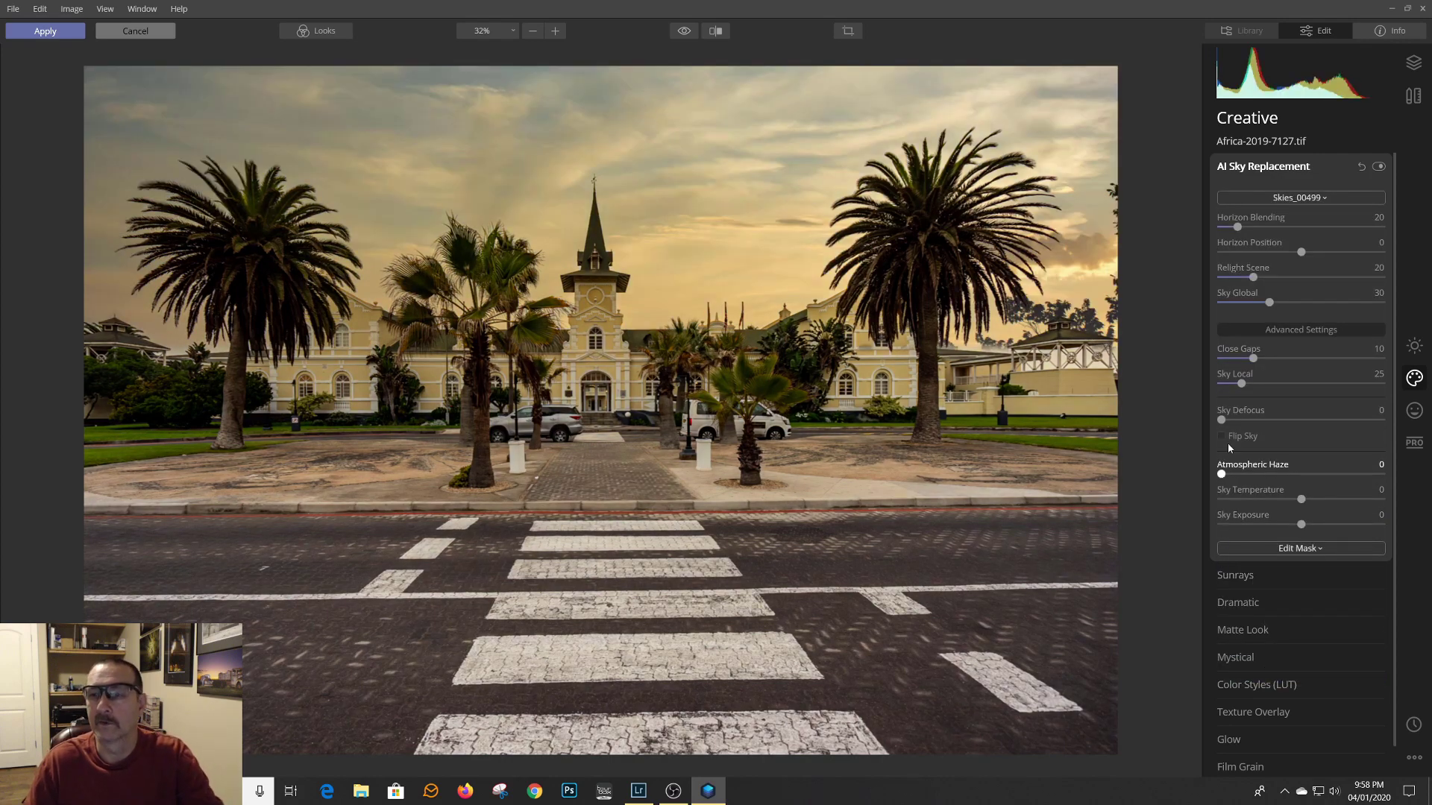
Step: Flip the replacement sky and set Horizon Position to -36, Sky Defocus to 11 and Relight Scene to 46
{"action": "left_click_drag", "start_coordinate": [1299, 257], "coordinate": [1273, 257]}
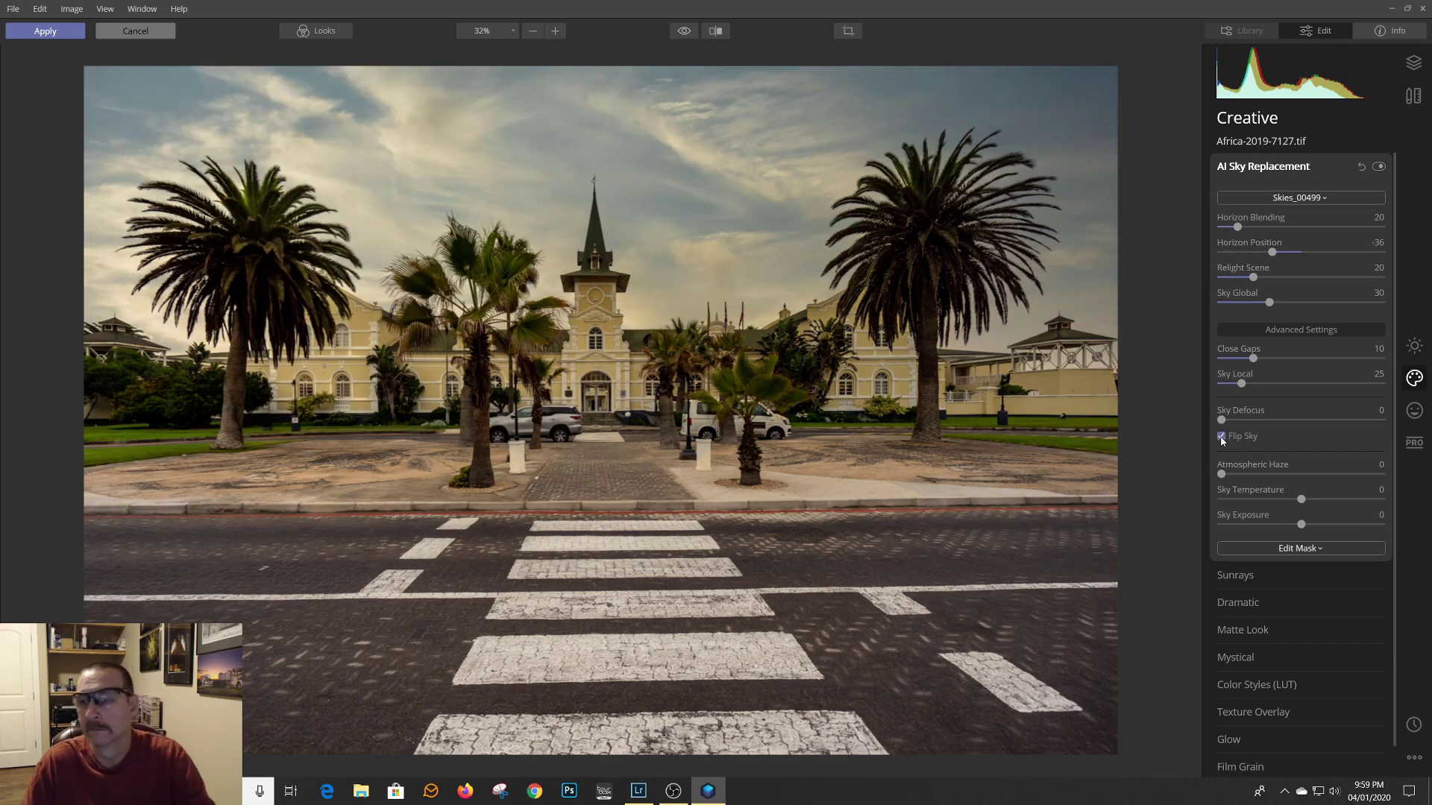
{"action": "left_click", "coordinate": [1239, 421]}
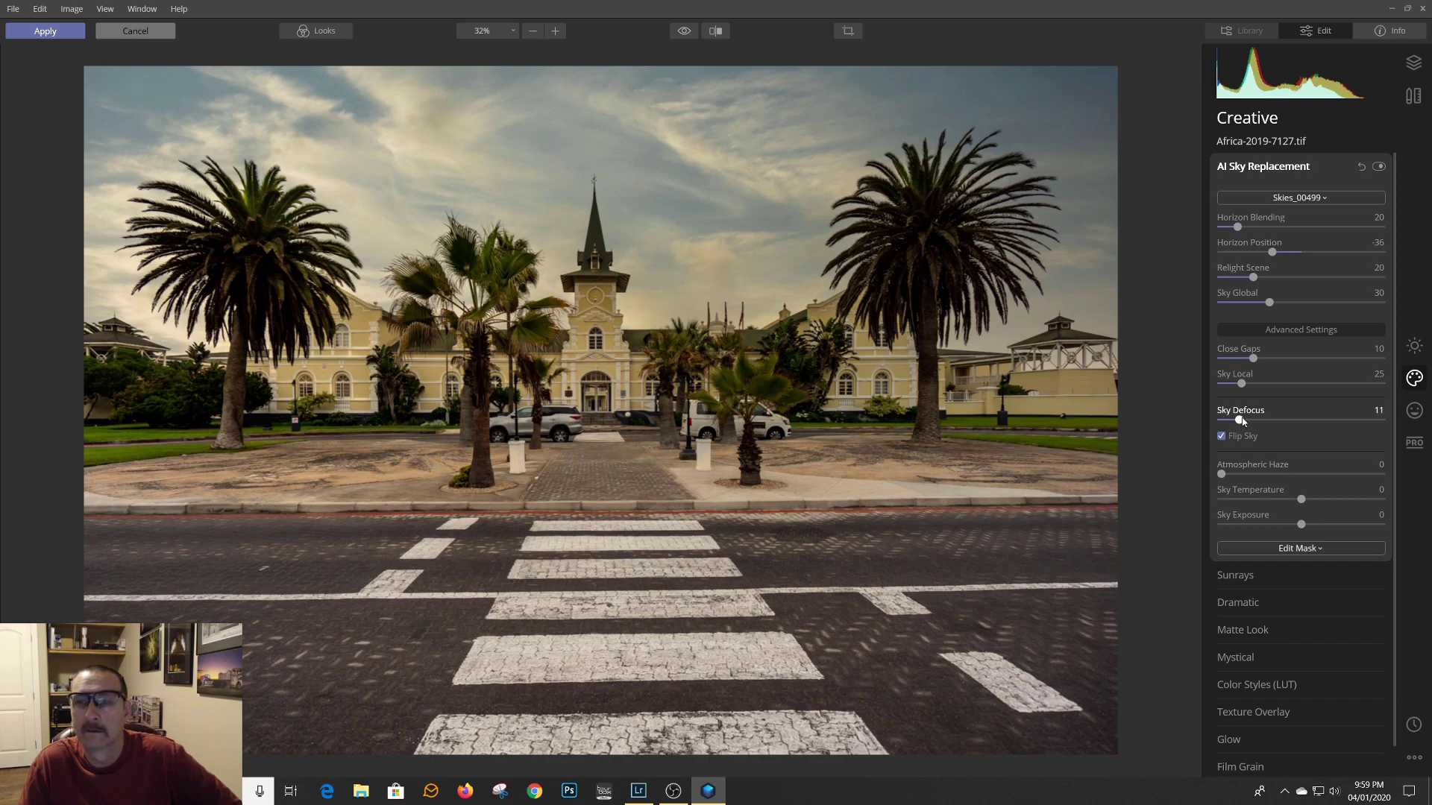
{"action": "left_click_drag", "start_coordinate": [1253, 278], "coordinate": [1293, 277]}
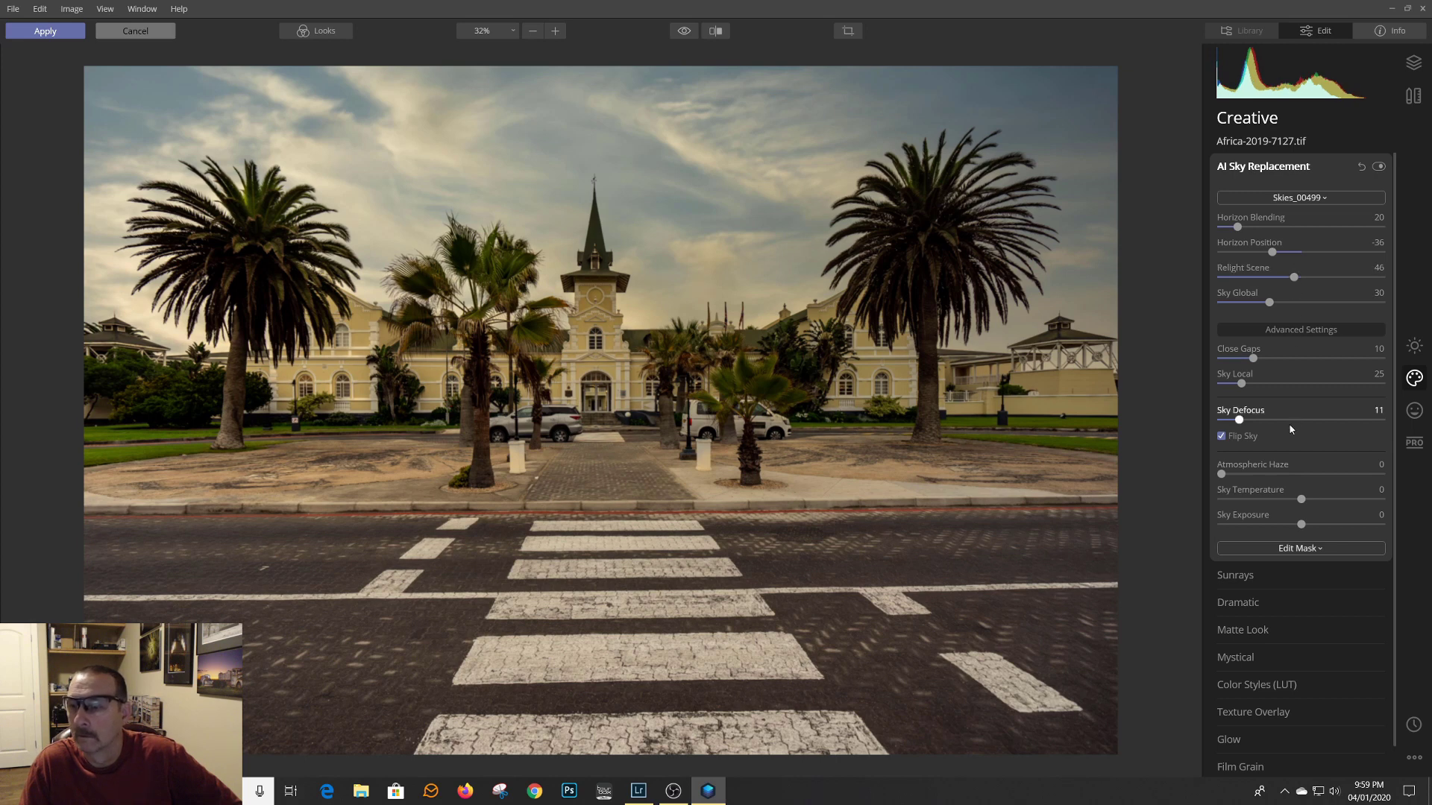
Step: Set Atmospheric Haze to 15, Sky Temperature to 51, Sky Exposure to -22 and Sky Defocus to 12
{"action": "left_click", "coordinate": [1236, 475]}
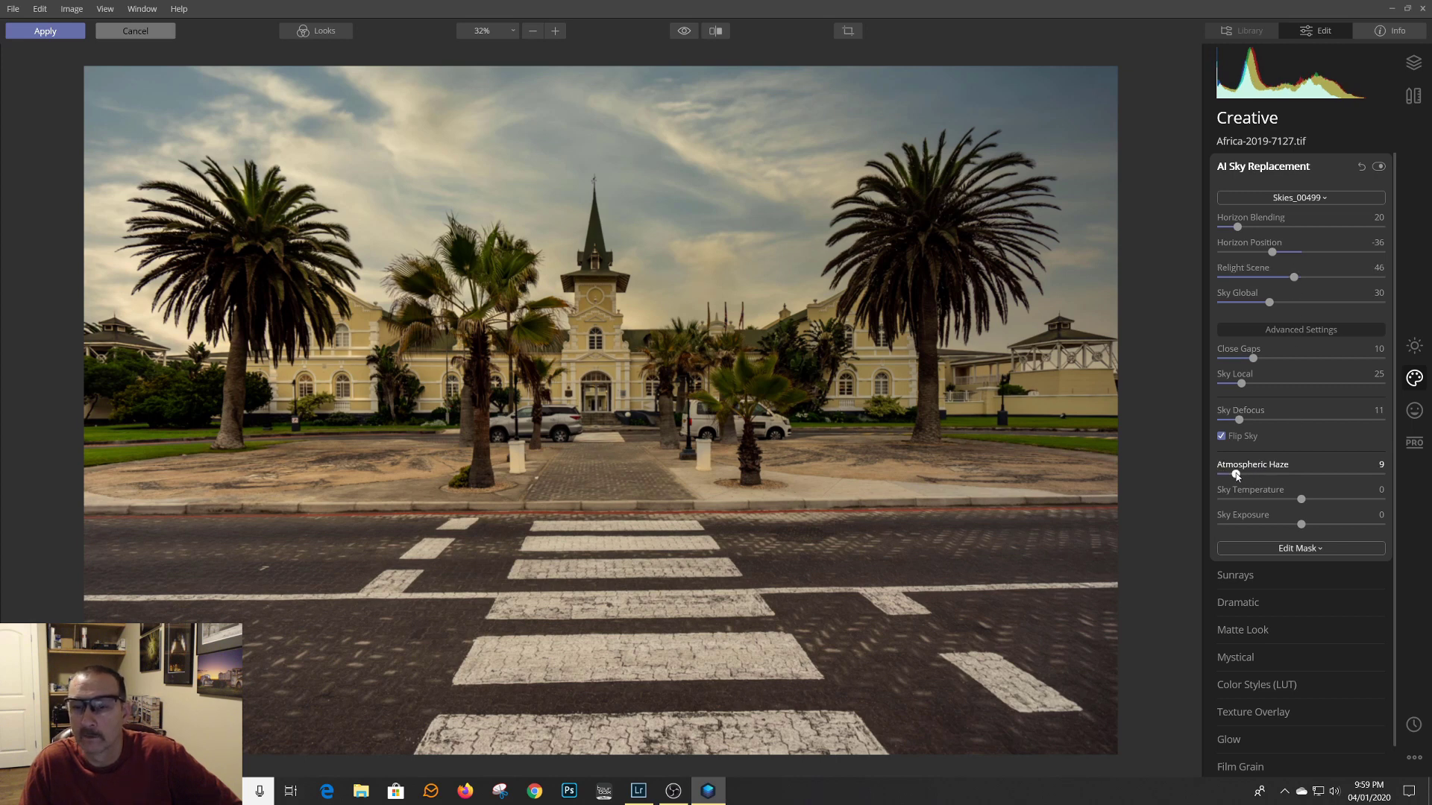
{"action": "left_click_drag", "start_coordinate": [1248, 475], "coordinate": [1281, 524]}
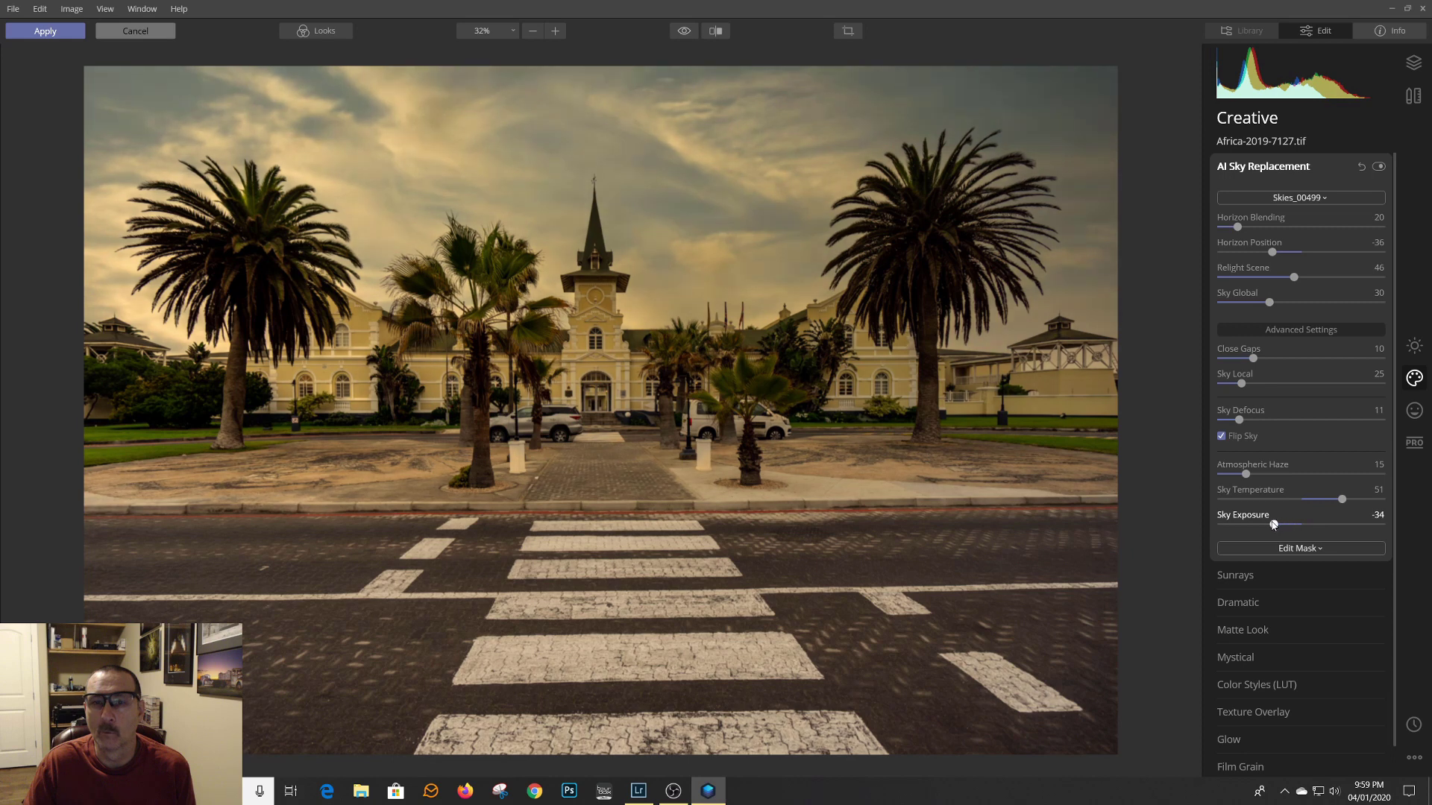
{"action": "left_click_drag", "start_coordinate": [1282, 524], "coordinate": [1284, 524]}
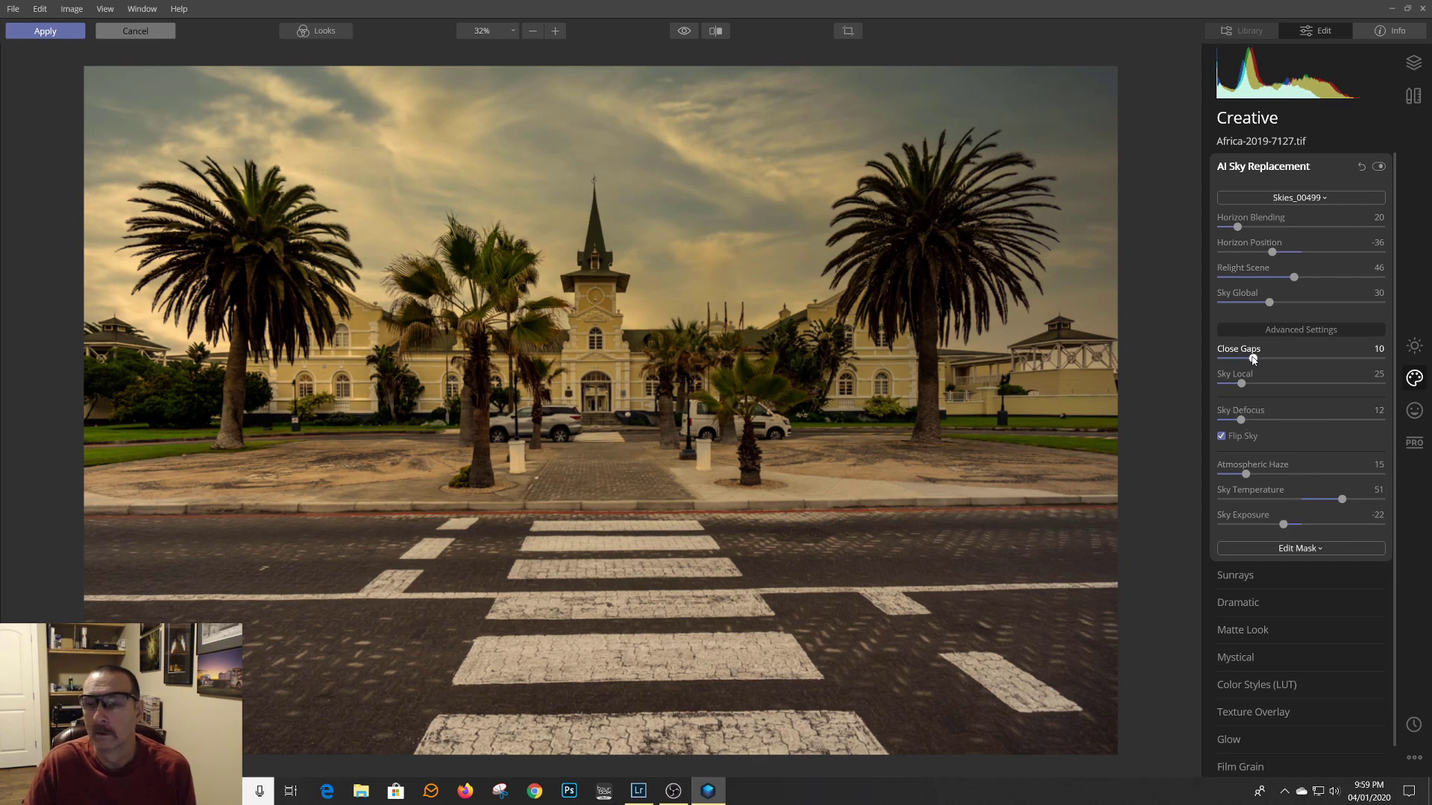
Step: Try Close Gaps at 23 and 0, check the palm fronds at 100% zoom, and set it to 15
{"action": "left_click_drag", "start_coordinate": [1254, 360], "coordinate": [1294, 360]}
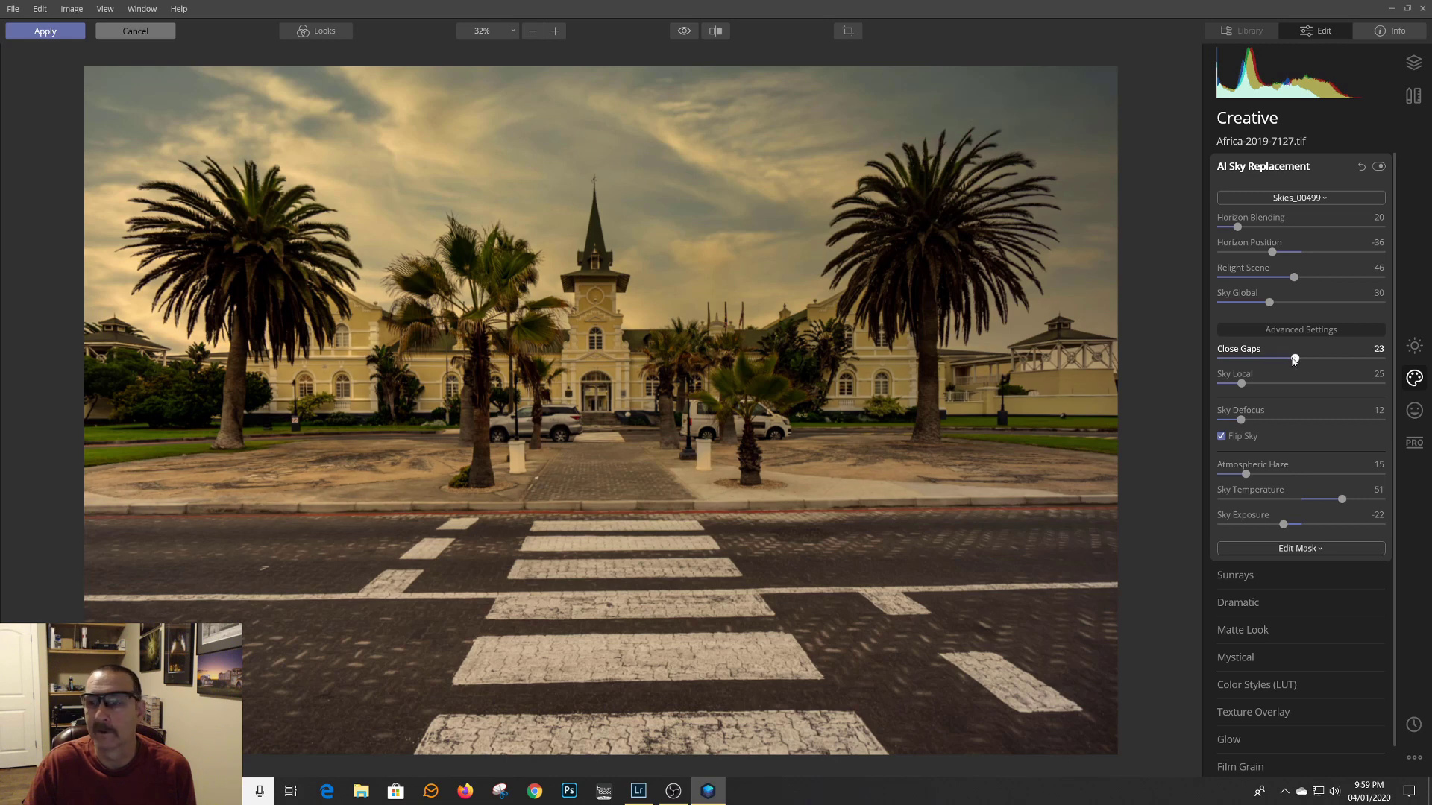
{"action": "left_click_drag", "start_coordinate": [1295, 361], "coordinate": [1221, 358]}
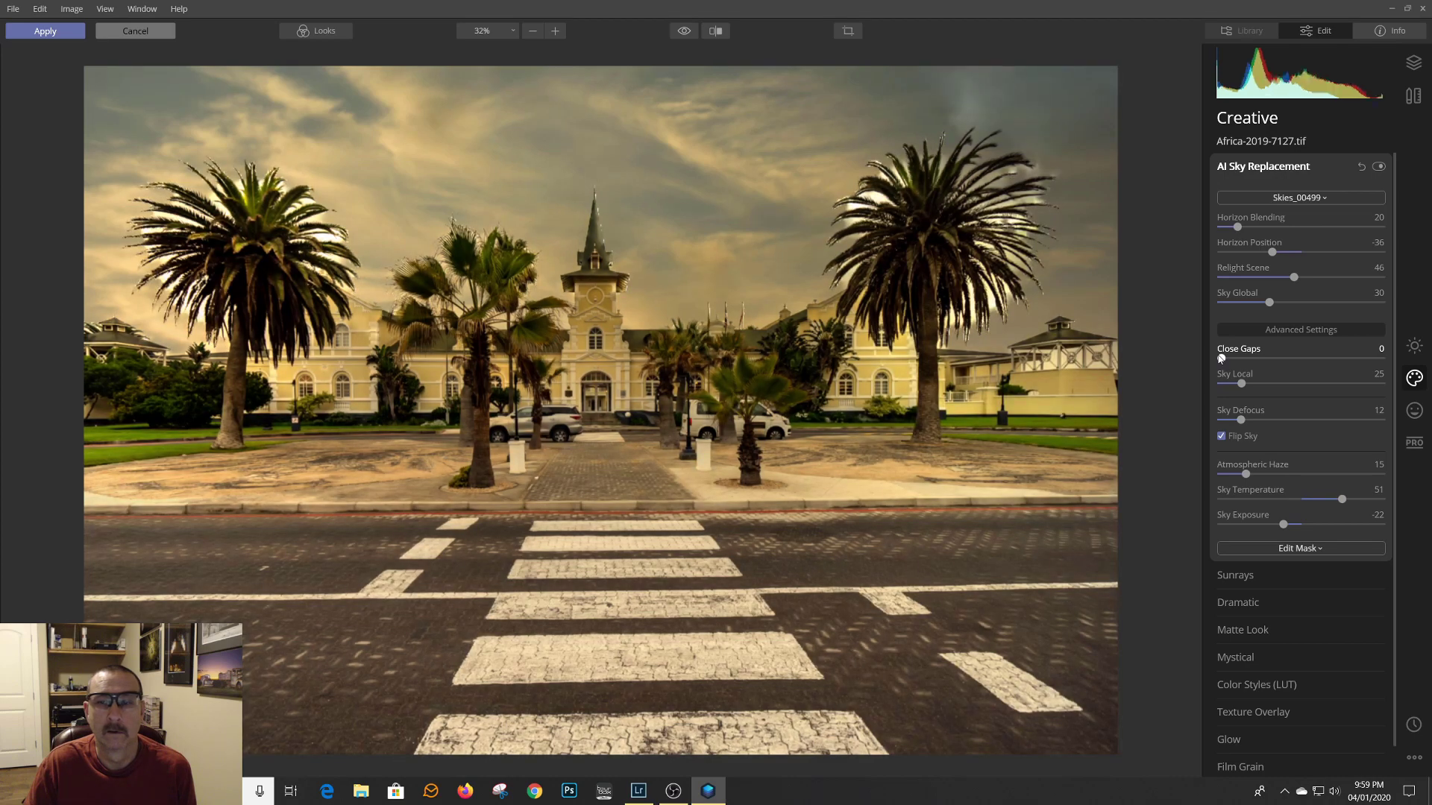
{"action": "left_click", "coordinate": [882, 200]}
{"action": "left_click_drag", "start_coordinate": [808, 146], "coordinate": [811, 299]}
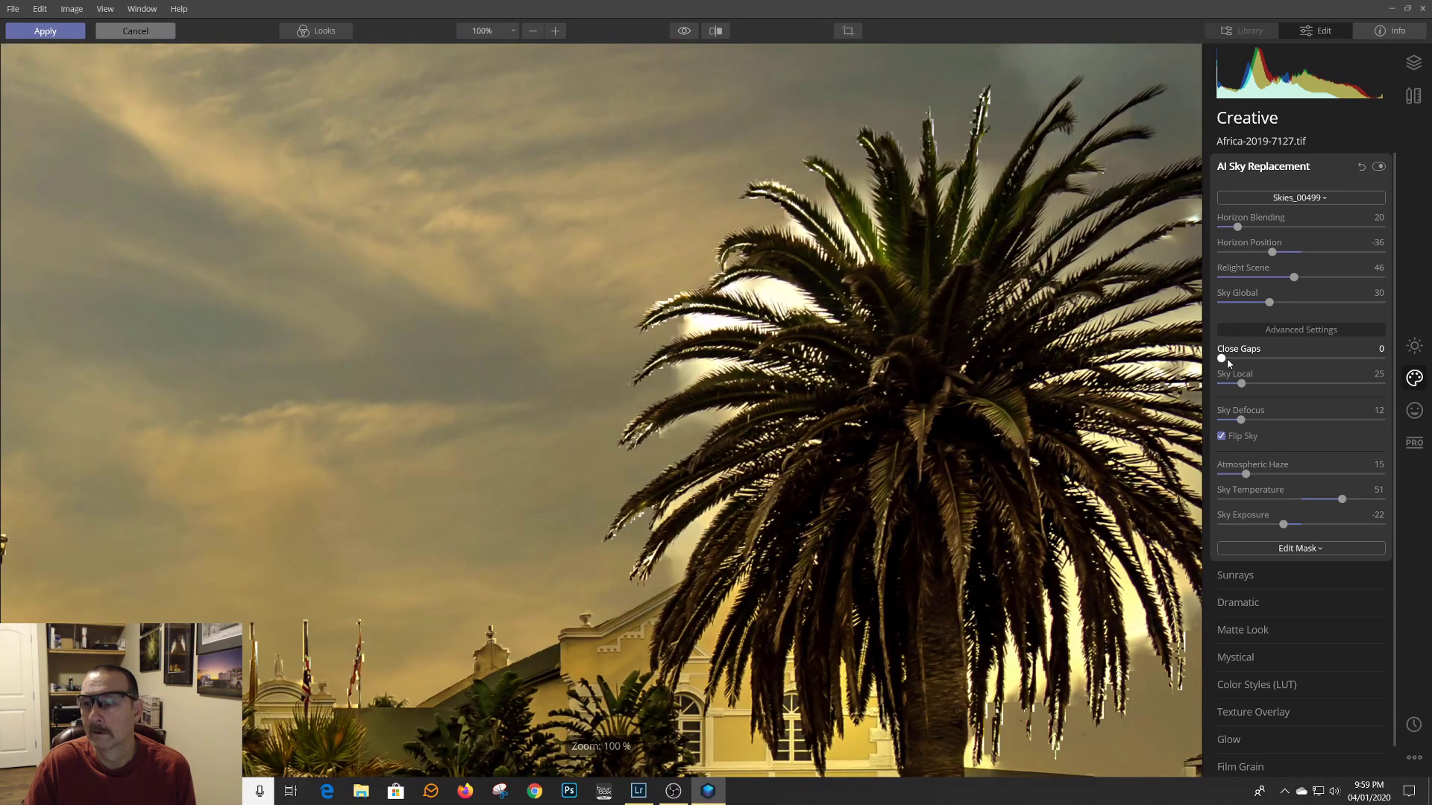
{"action": "left_click_drag", "start_coordinate": [1222, 363], "coordinate": [1260, 361]}
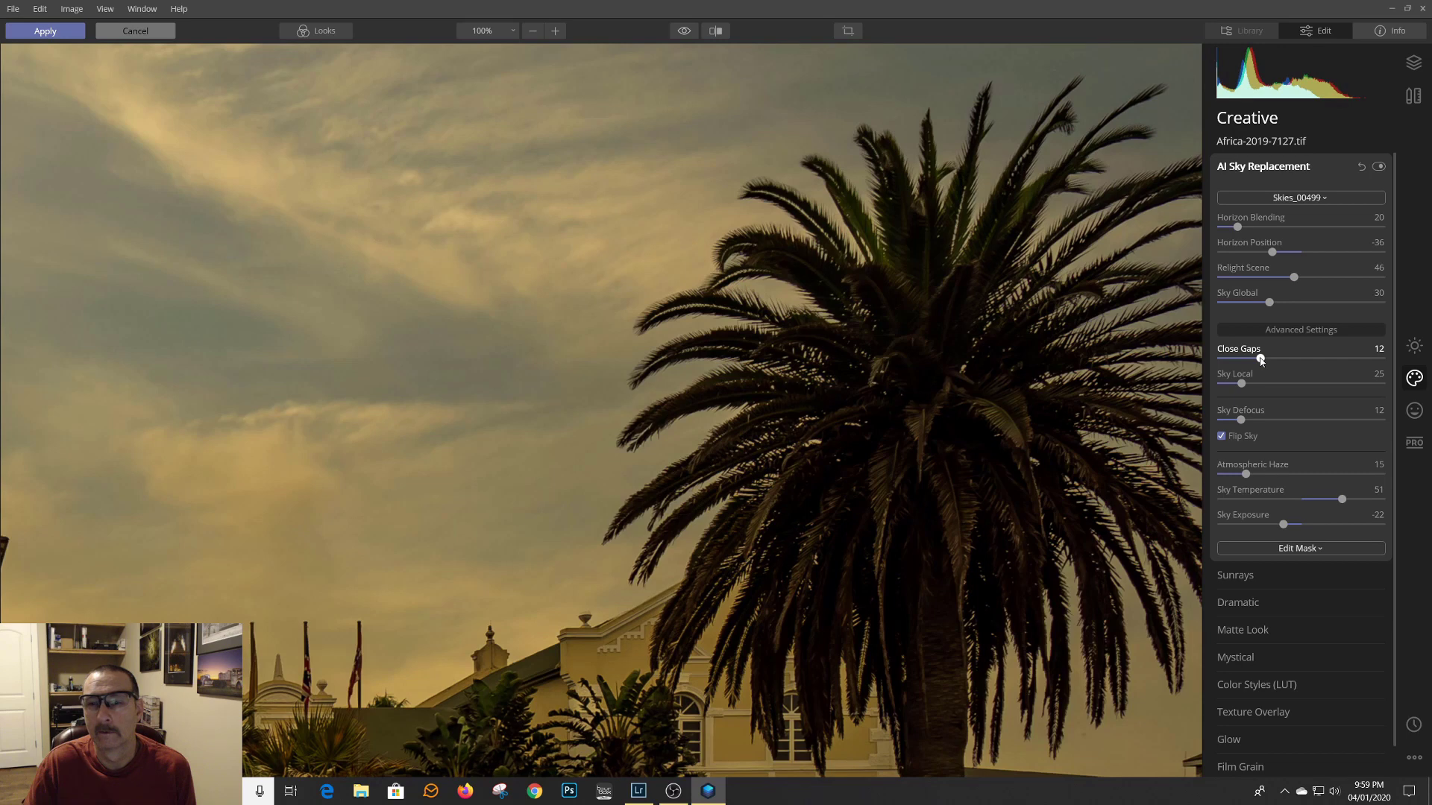
{"action": "left_click_drag", "start_coordinate": [1260, 361], "coordinate": [1267, 363]}
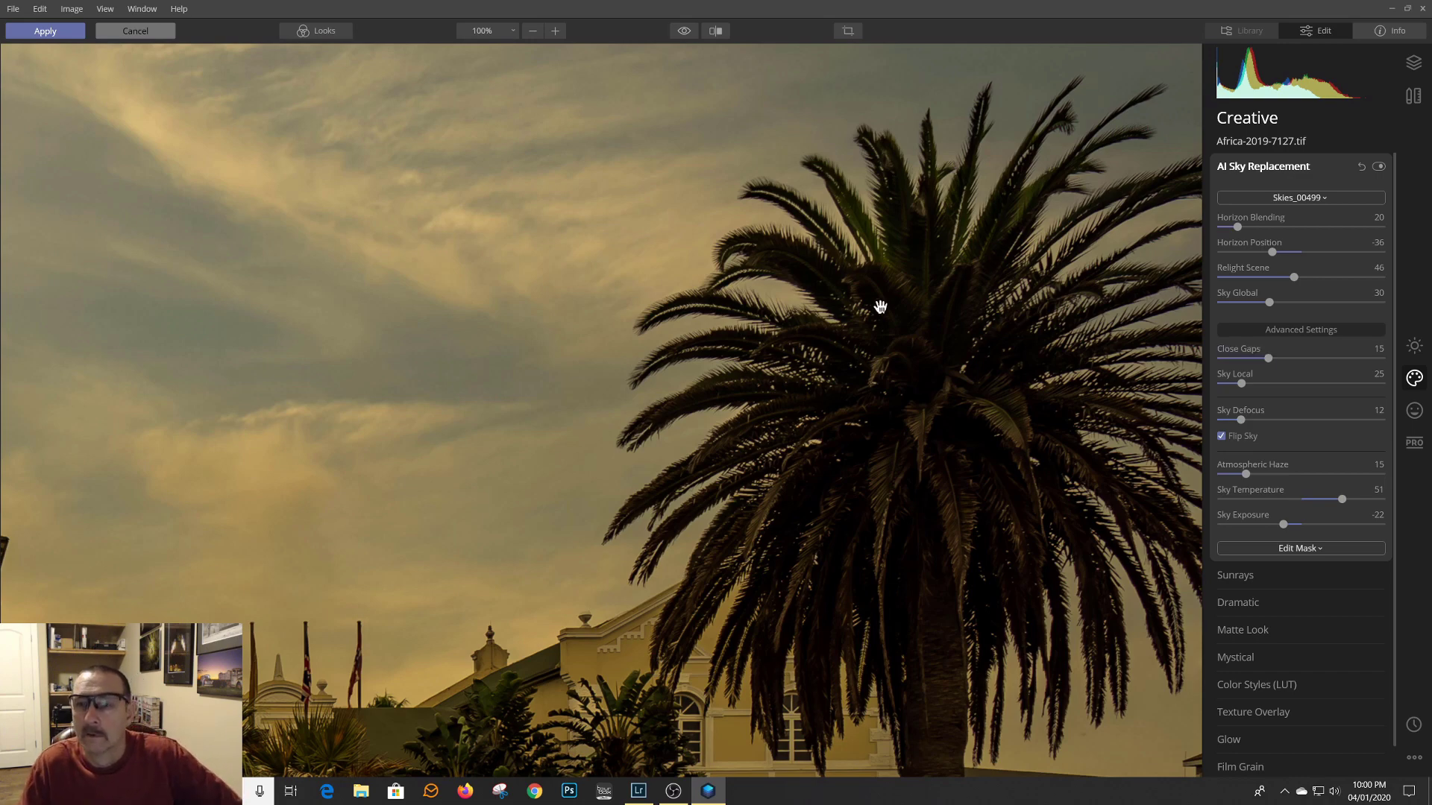
Step: Inspect the sky edges around the tower and palms, and set Sky Global to 27 and Sky Temperature to 44
{"action": "left_click_drag", "start_coordinate": [760, 424], "coordinate": [959, 393]}
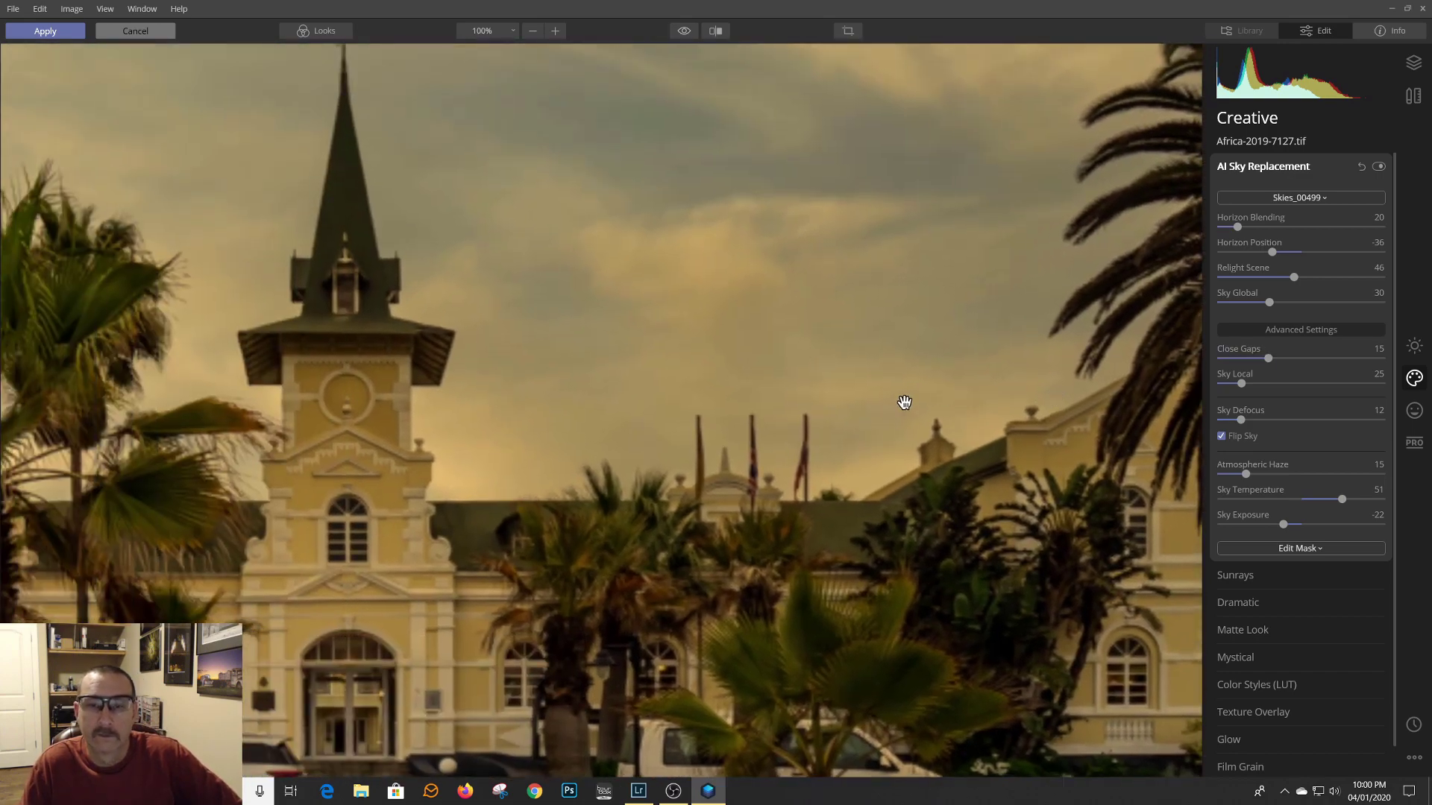
{"action": "left_click_drag", "start_coordinate": [320, 350], "coordinate": [739, 362]}
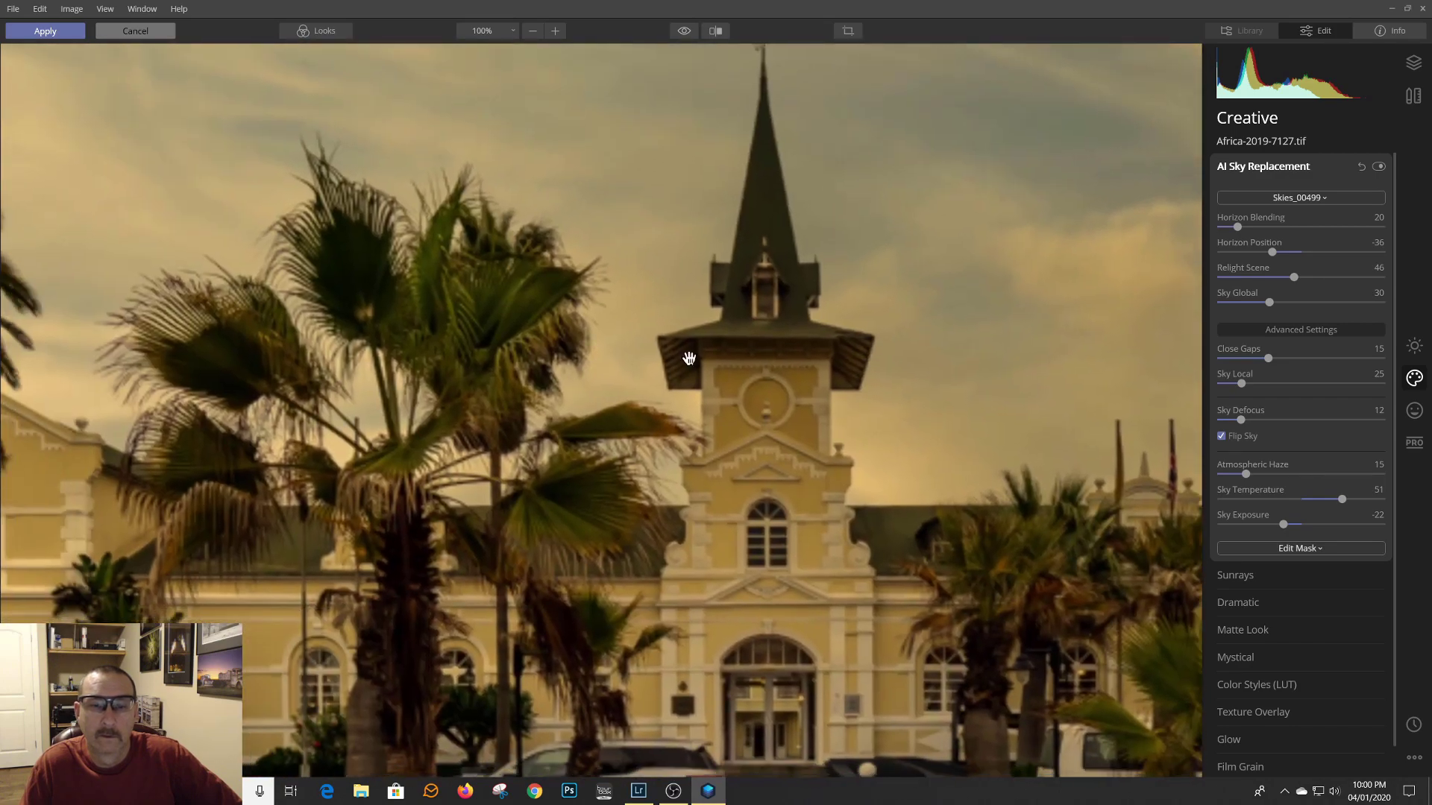
{"action": "left_click_drag", "start_coordinate": [521, 291], "coordinate": [840, 361]}
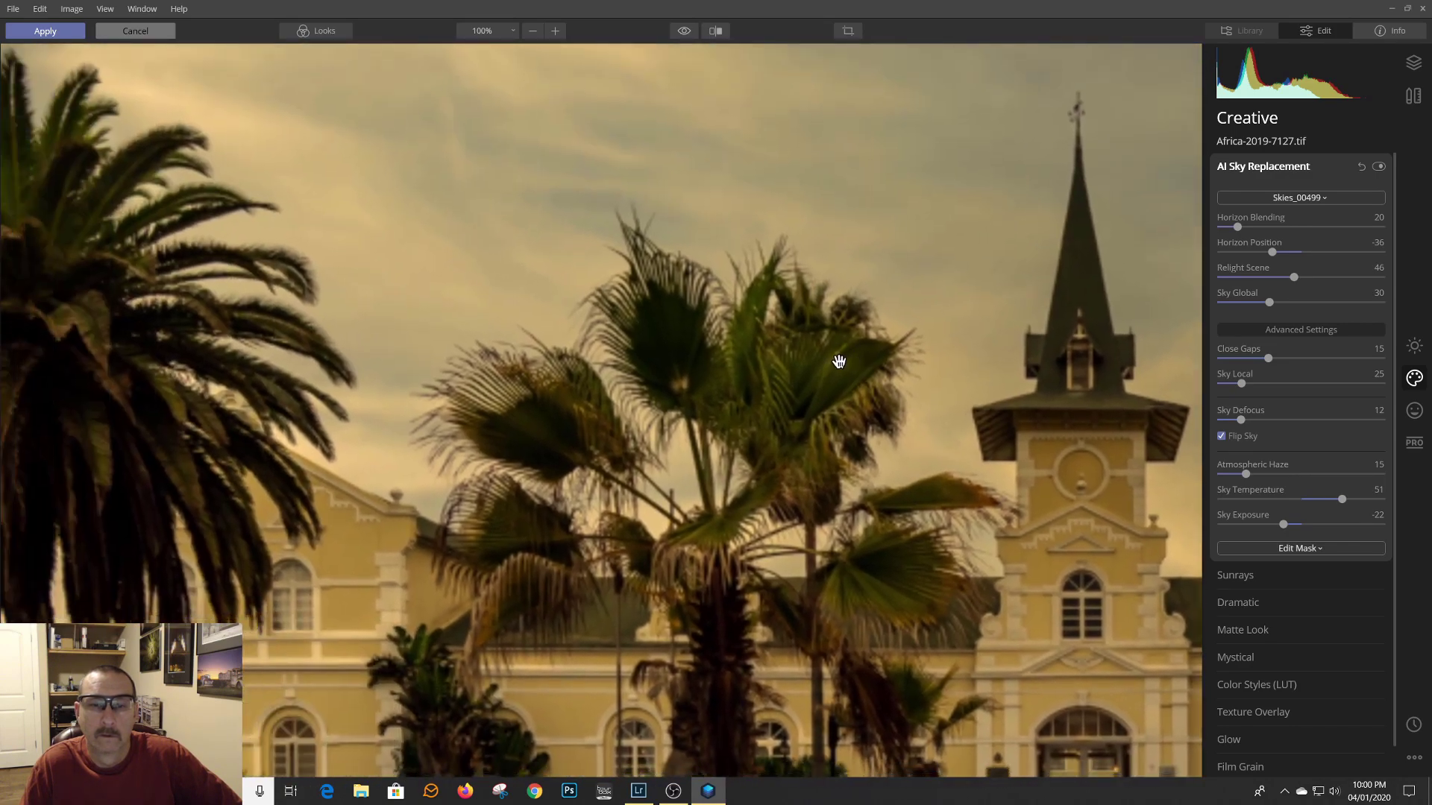
{"action": "left_click_drag", "start_coordinate": [457, 310], "coordinate": [668, 410]}
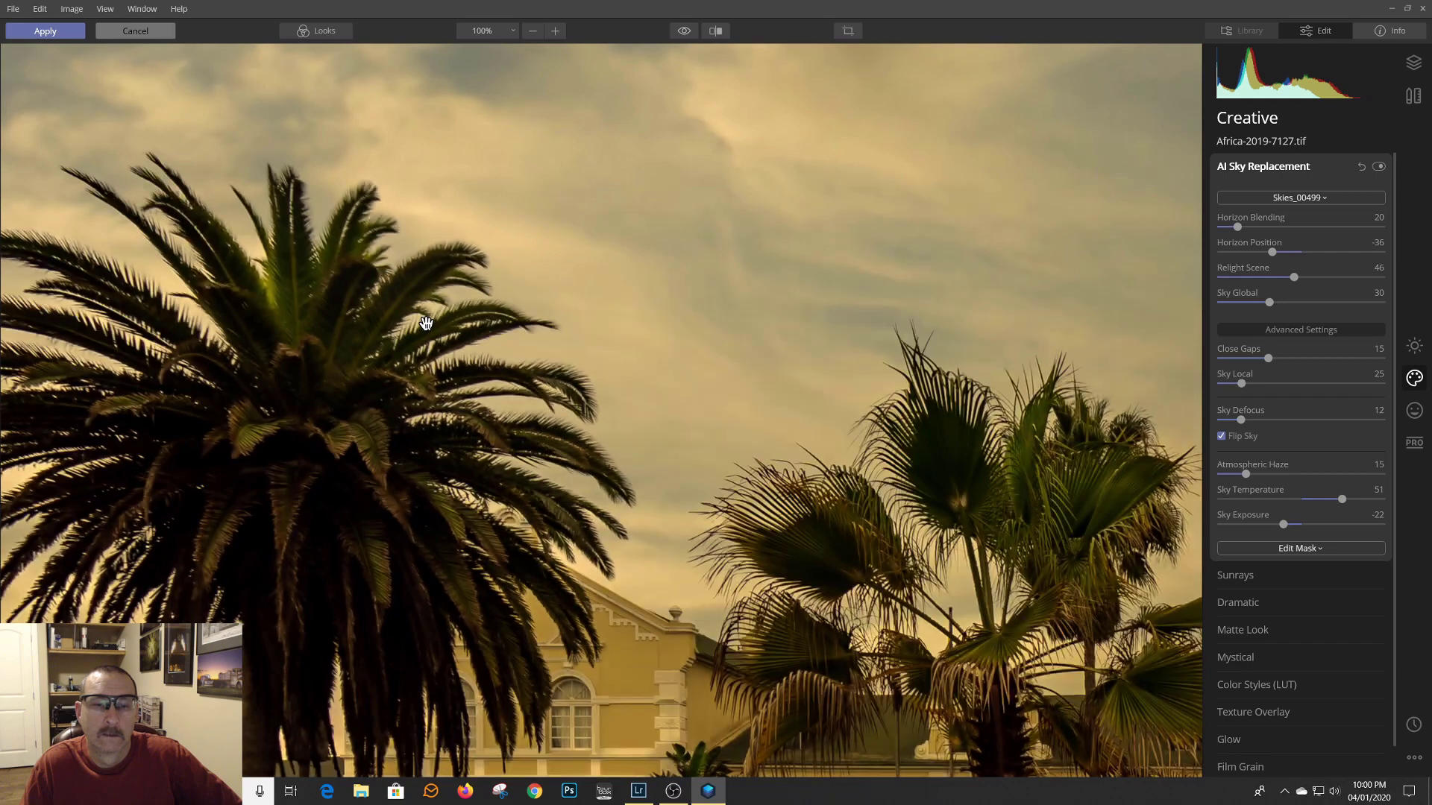
{"action": "left_click_drag", "start_coordinate": [426, 323], "coordinate": [647, 337]}
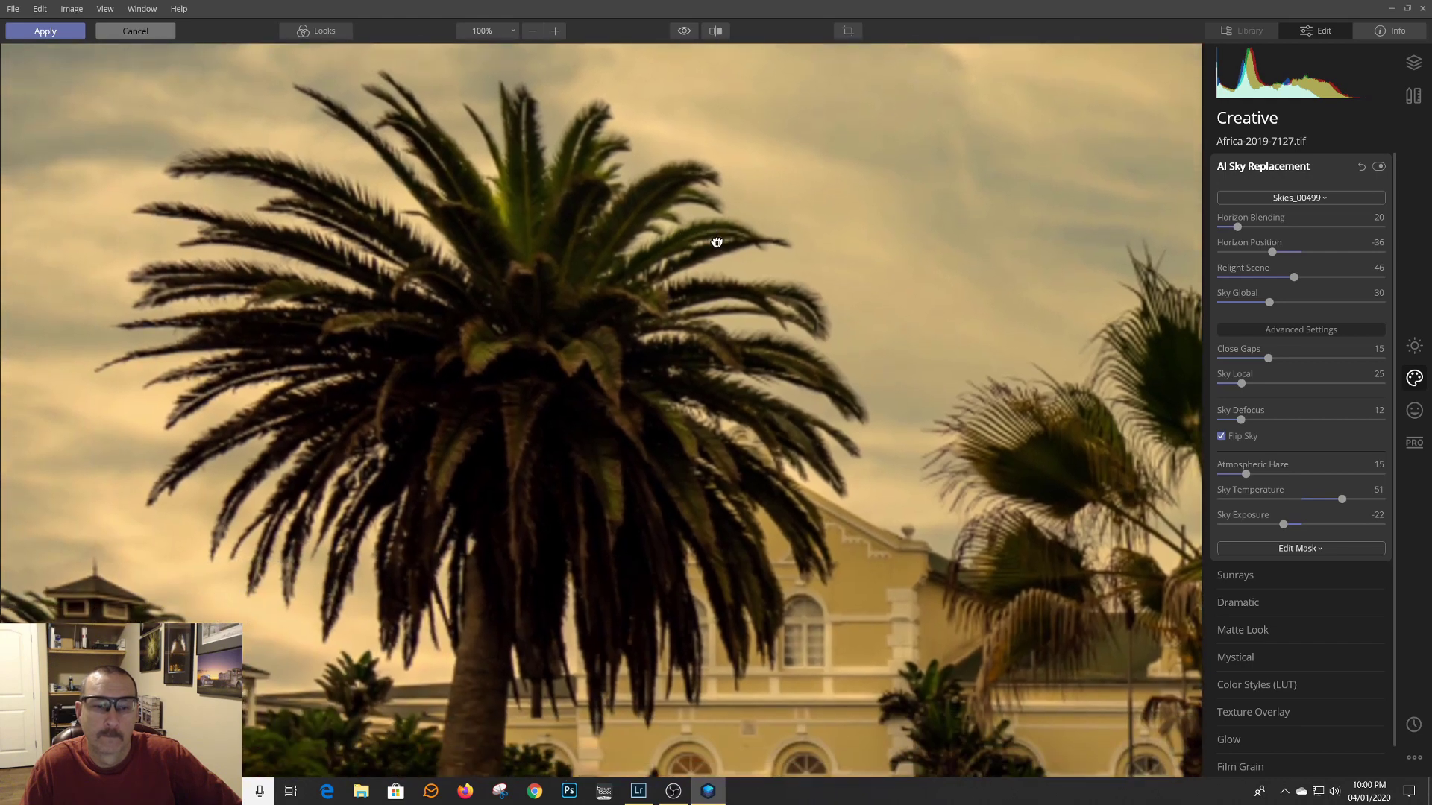
{"action": "left_click", "coordinate": [903, 289]}
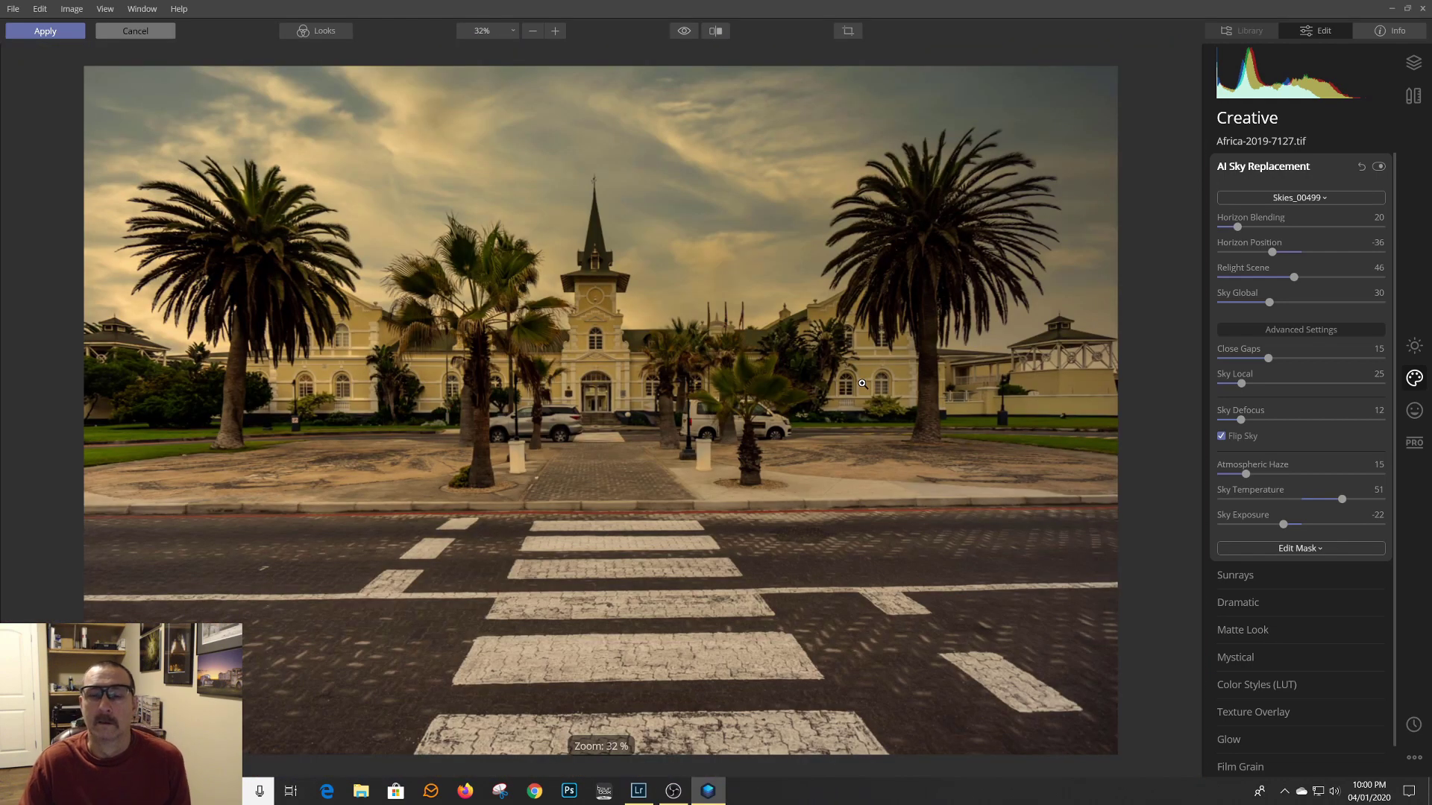
{"action": "left_click_drag", "start_coordinate": [1268, 309], "coordinate": [1263, 305]}
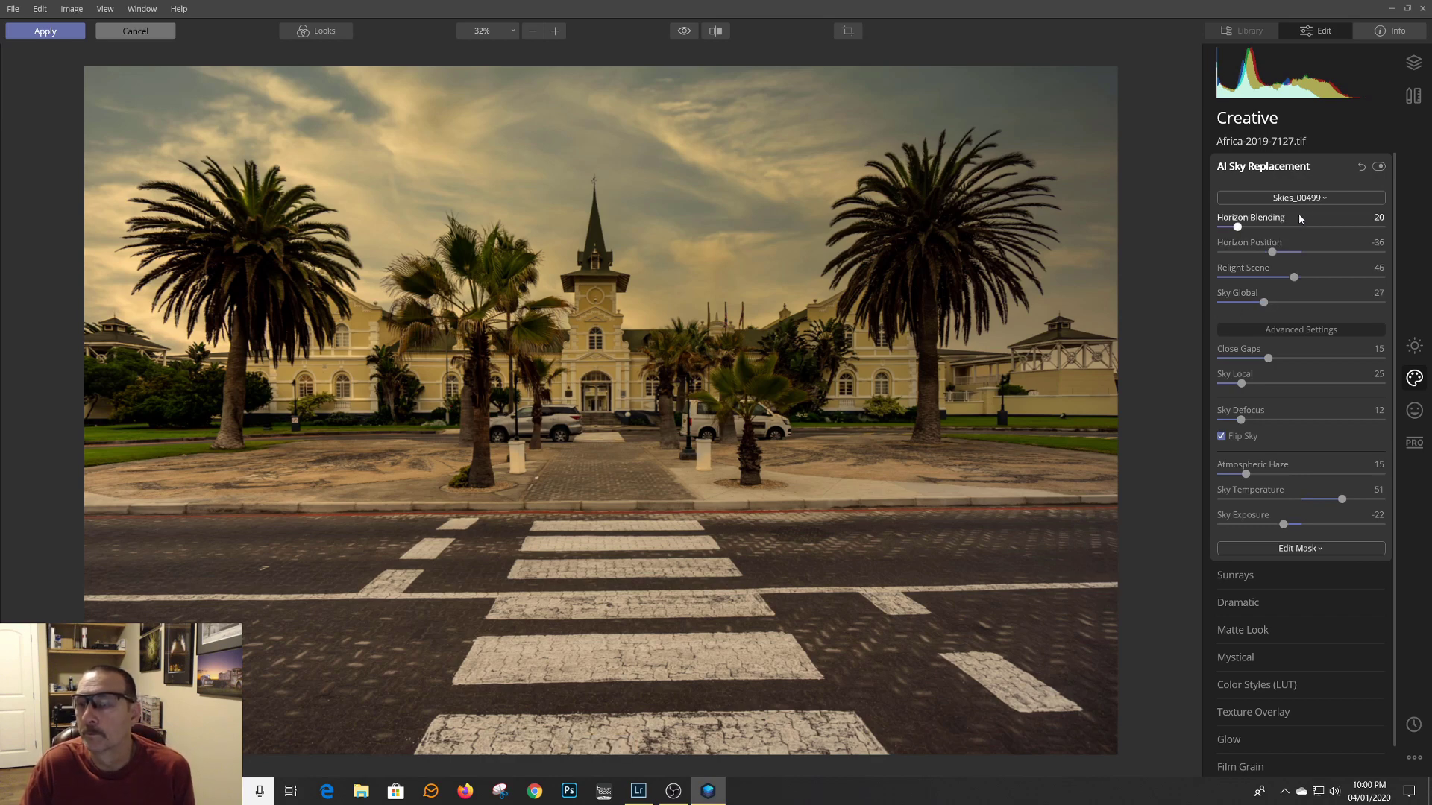
{"action": "left_click_drag", "start_coordinate": [1343, 501], "coordinate": [1339, 501]}
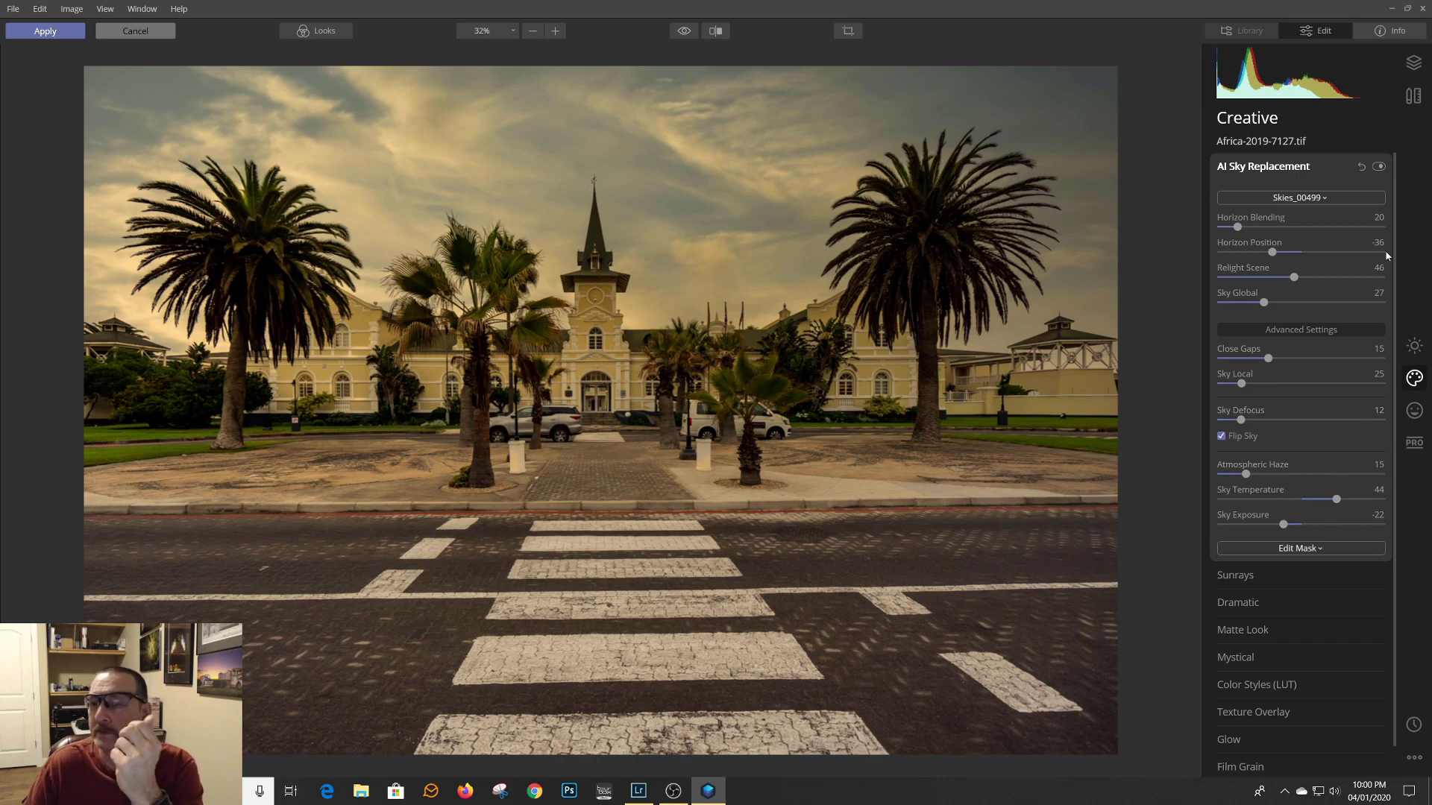
Step: Set the AI Accent amount of AI Enhance to 14
{"action": "left_click", "coordinate": [1416, 349]}
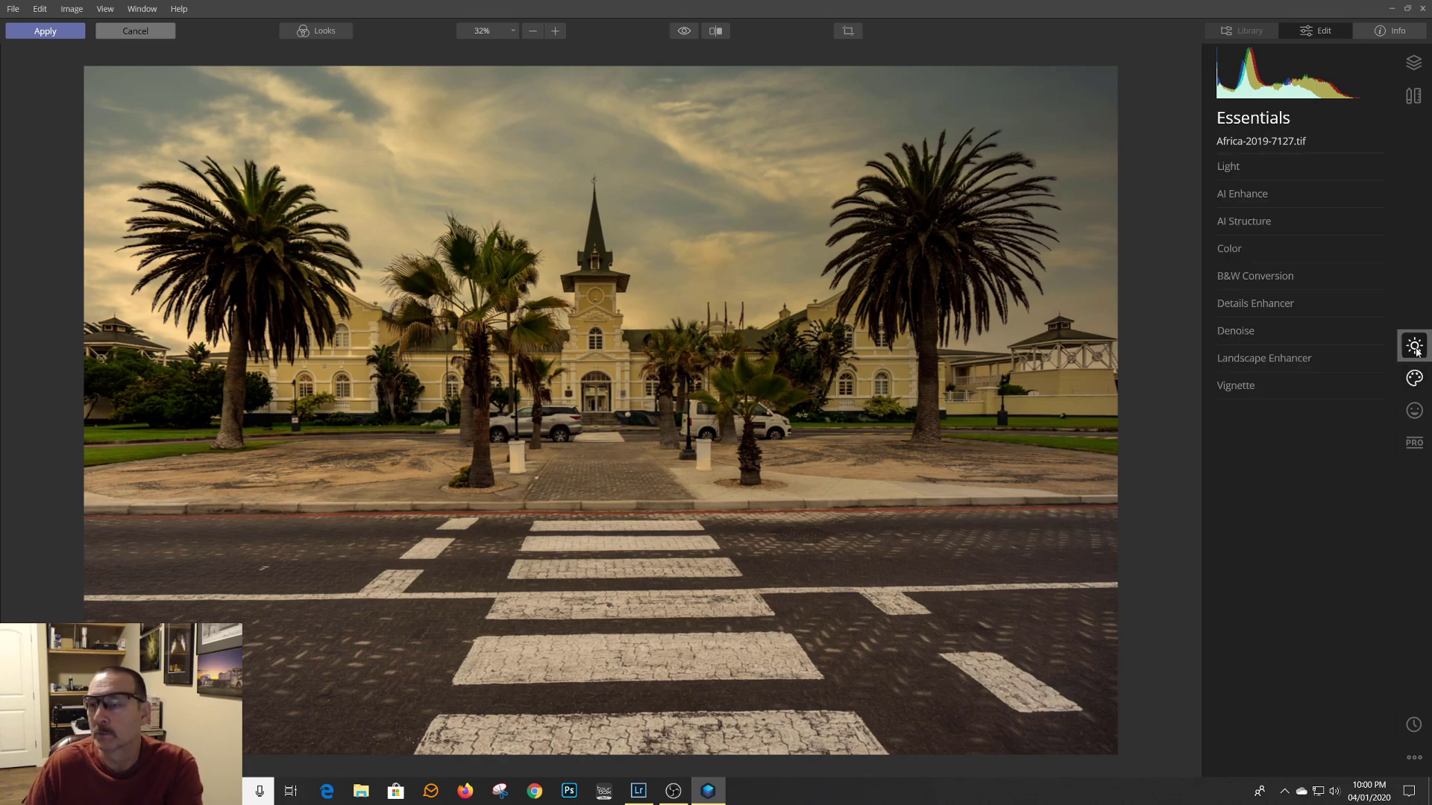
{"action": "left_click", "coordinate": [1384, 198]}
{"action": "left_click", "coordinate": [1244, 226]}
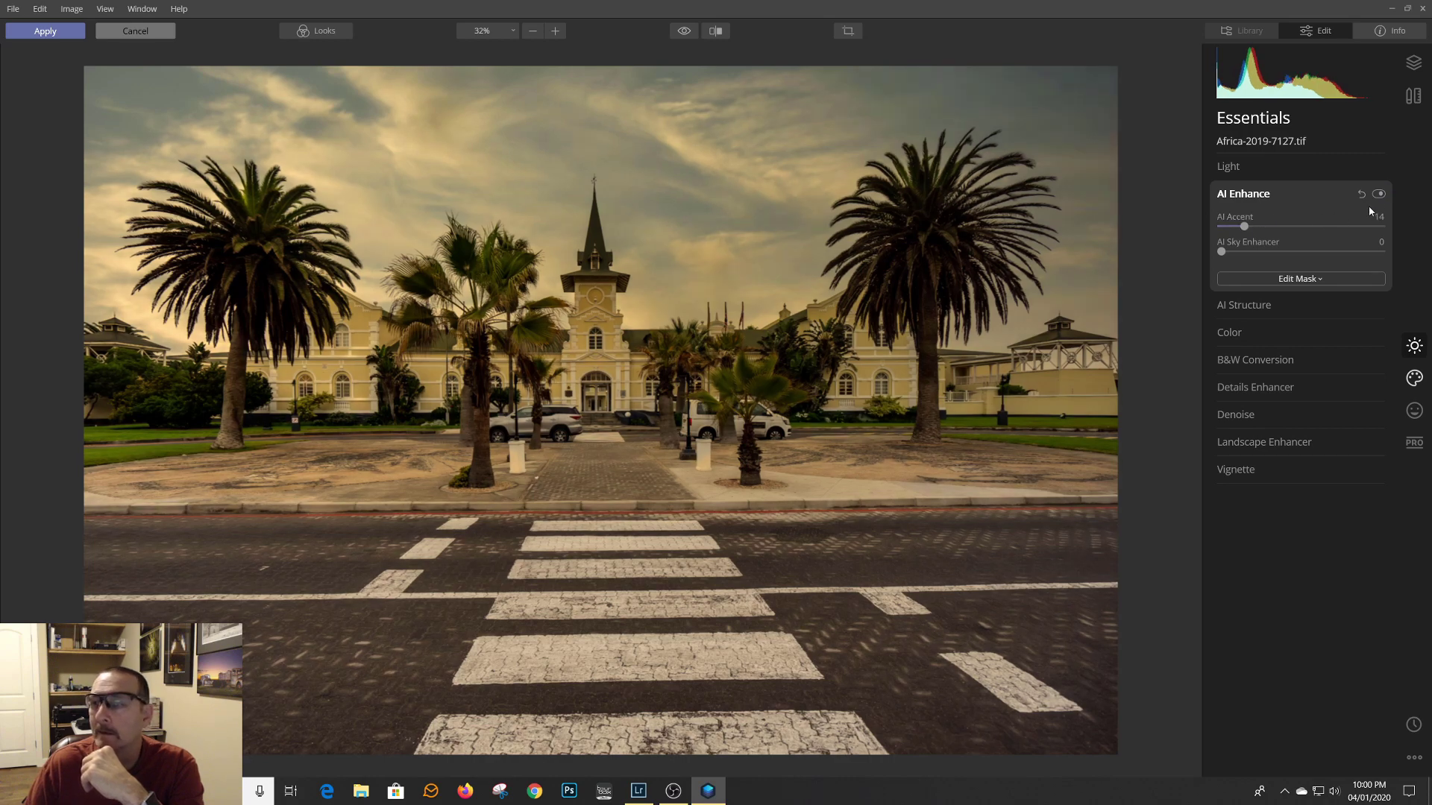
Step: Set AI Structure to Amount 31 and Boost 5, and Details Enhancer to Medium Details 10 and Sharpen 10
{"action": "left_click", "coordinate": [1385, 306]}
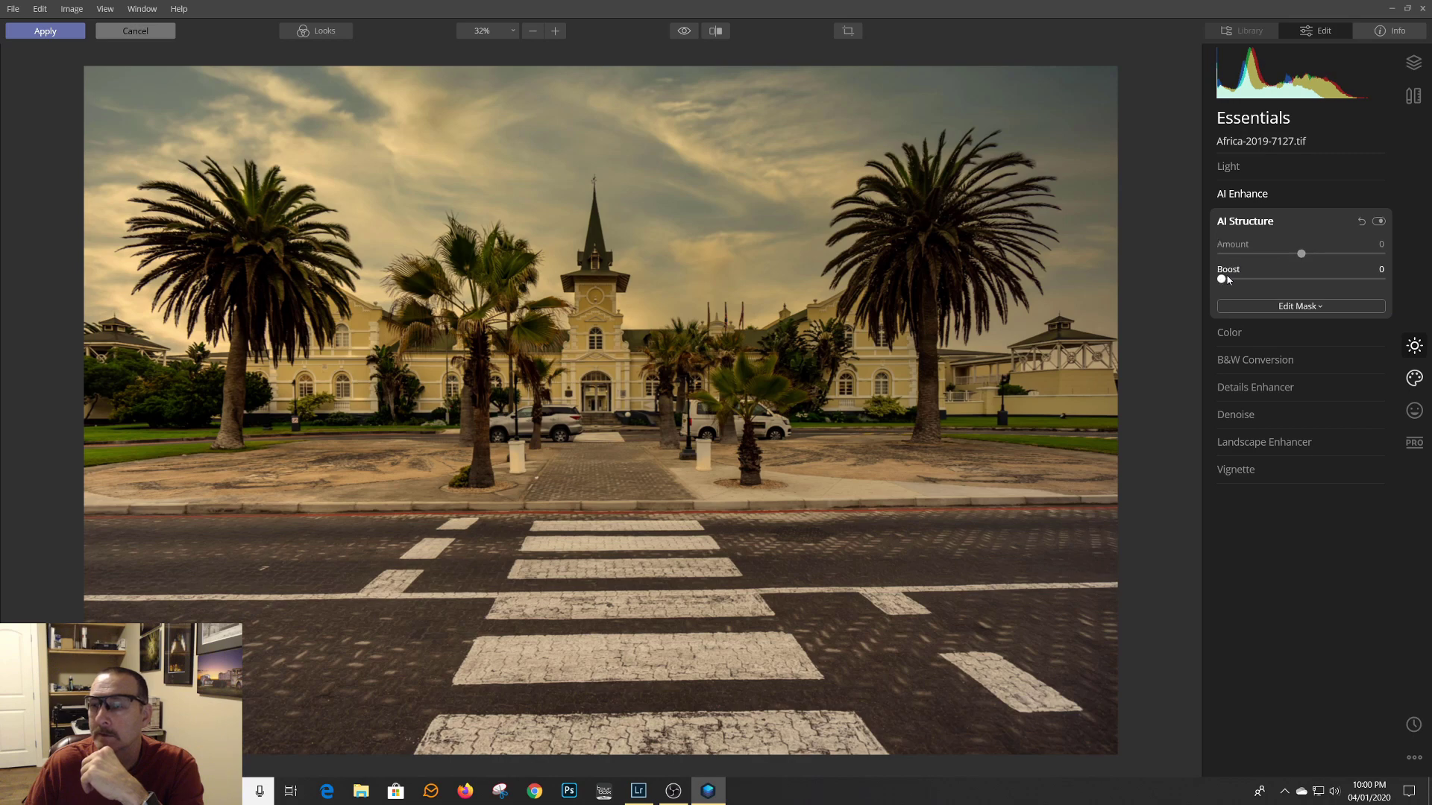
{"action": "left_click_drag", "start_coordinate": [1226, 278], "coordinate": [1326, 254]}
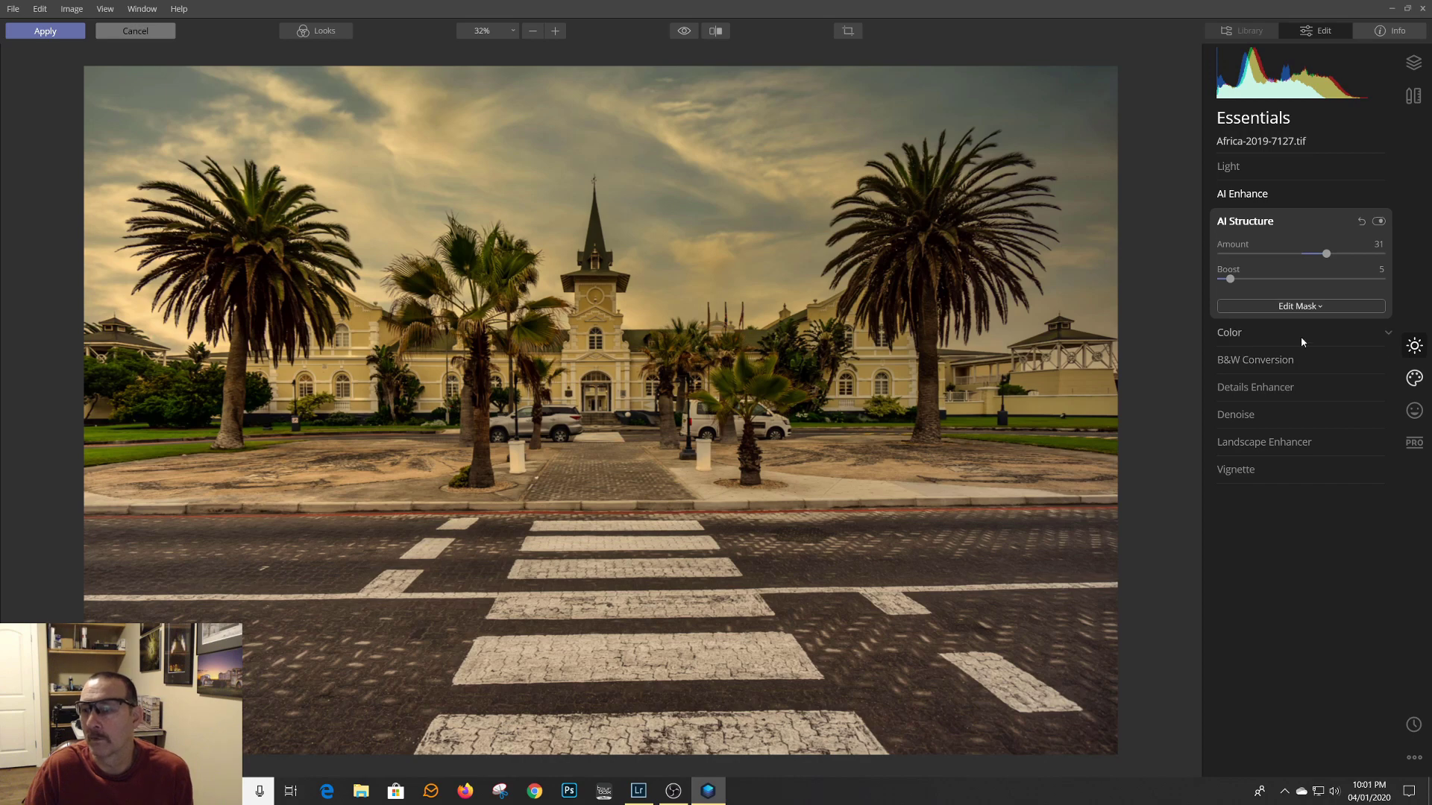
{"action": "left_click", "coordinate": [1384, 387]}
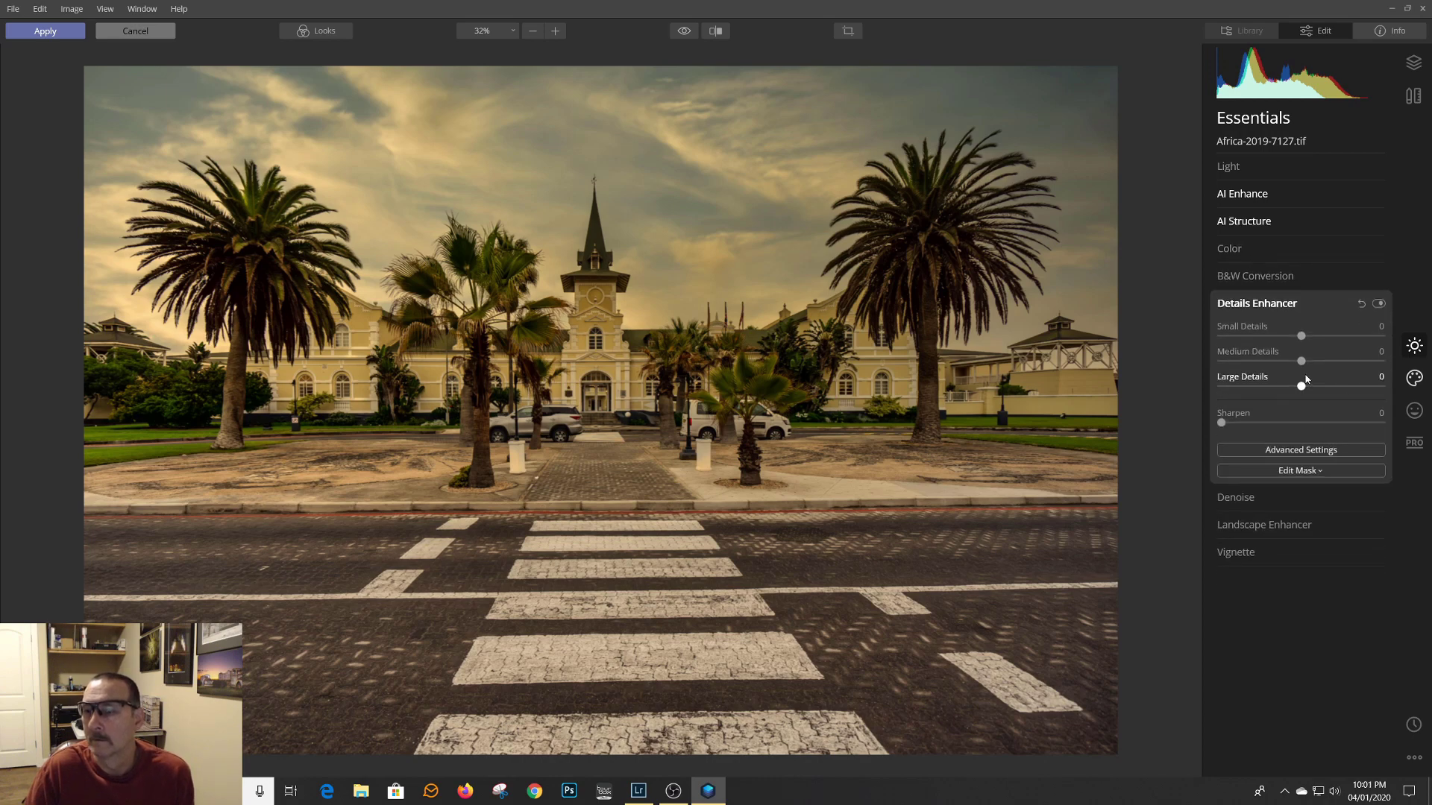
{"action": "left_click_drag", "start_coordinate": [1302, 362], "coordinate": [1310, 362]}
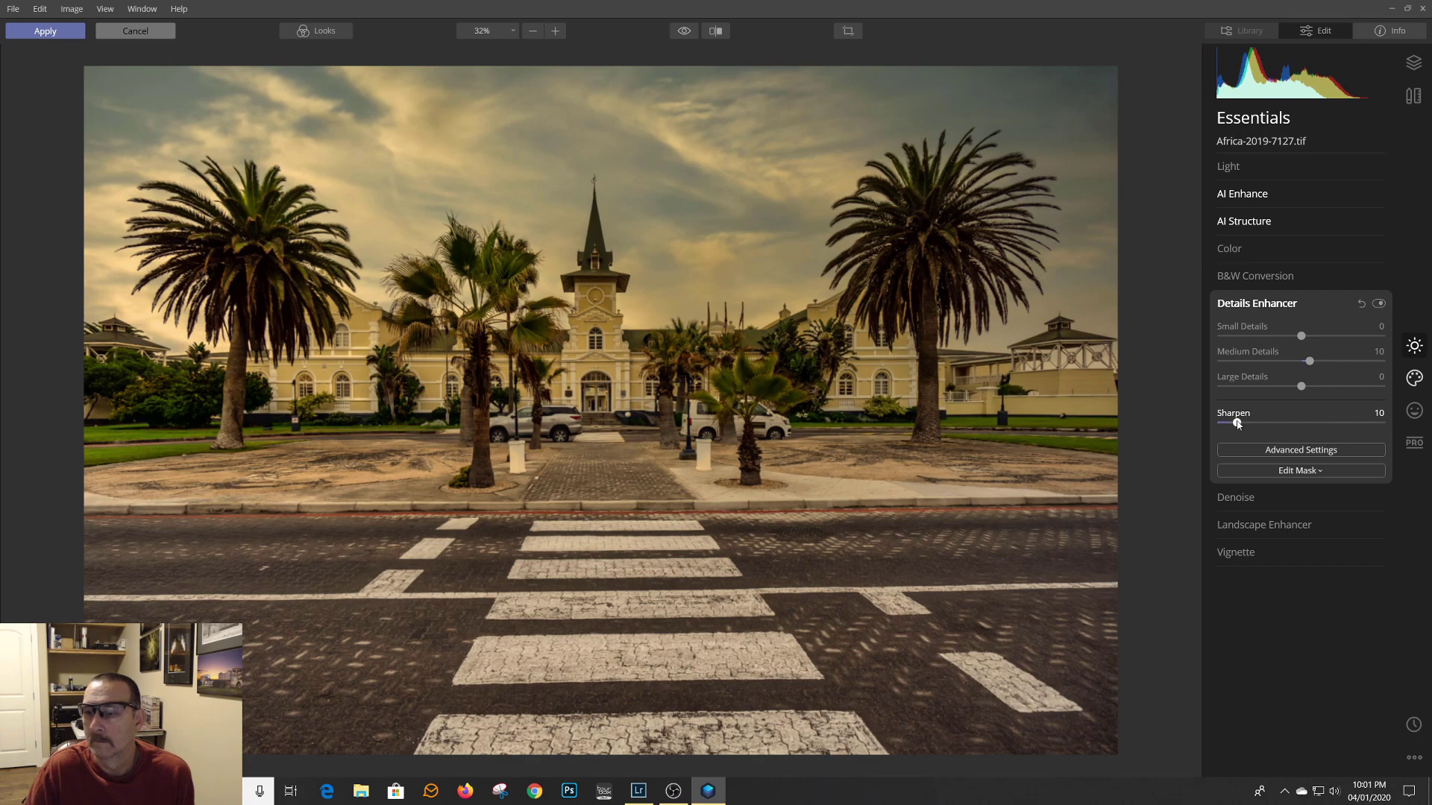
Step: Apply an Adjustable Gradient with Warmth 29 and Exposure 6 for the bottom and Exposure -3 for the top
{"action": "left_click", "coordinate": [1408, 442]}
{"action": "left_click", "coordinate": [1359, 195]}
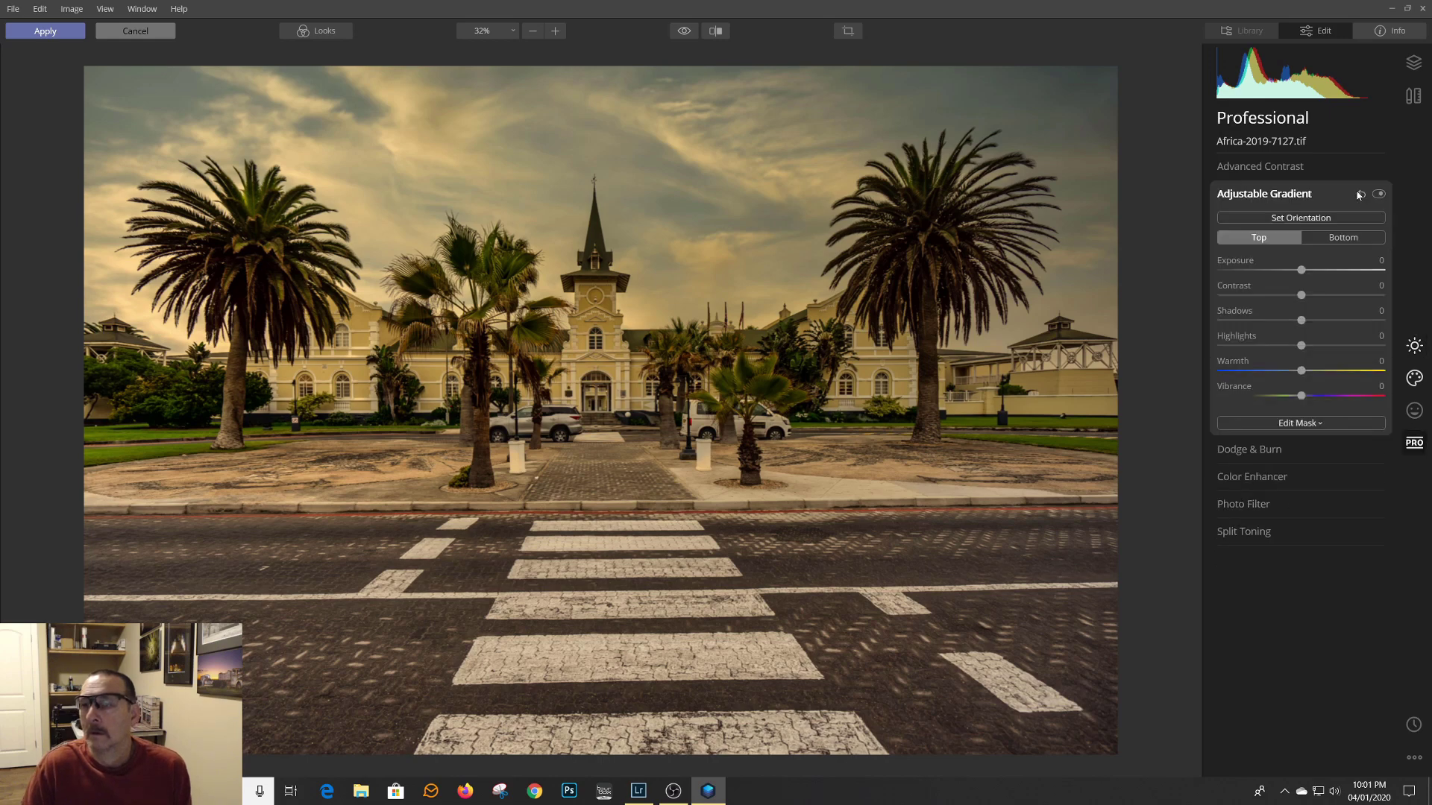
{"action": "left_click", "coordinate": [1343, 238]}
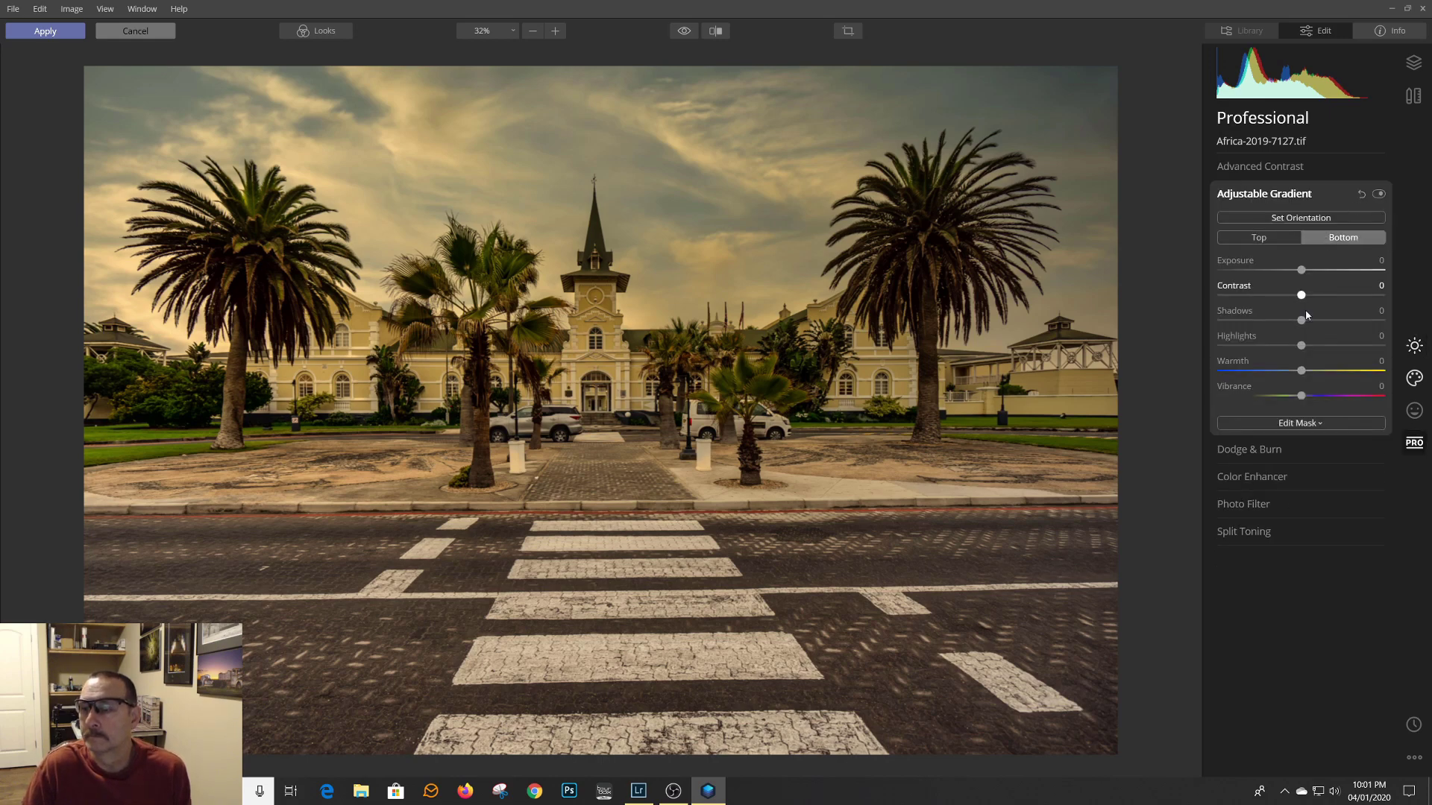
{"action": "left_click_drag", "start_coordinate": [1301, 371], "coordinate": [1323, 375]}
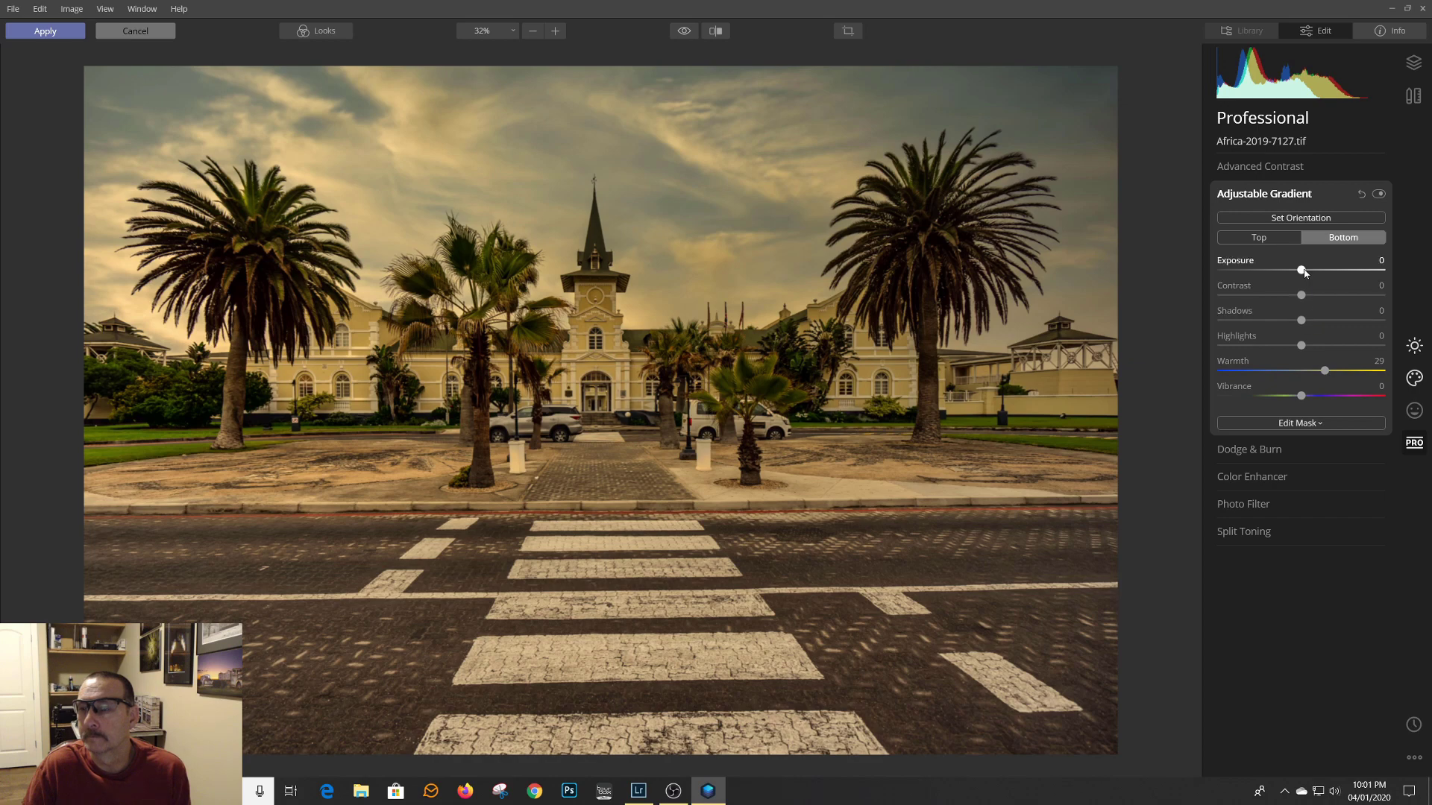
{"action": "left_click_drag", "start_coordinate": [1303, 275], "coordinate": [1308, 274]}
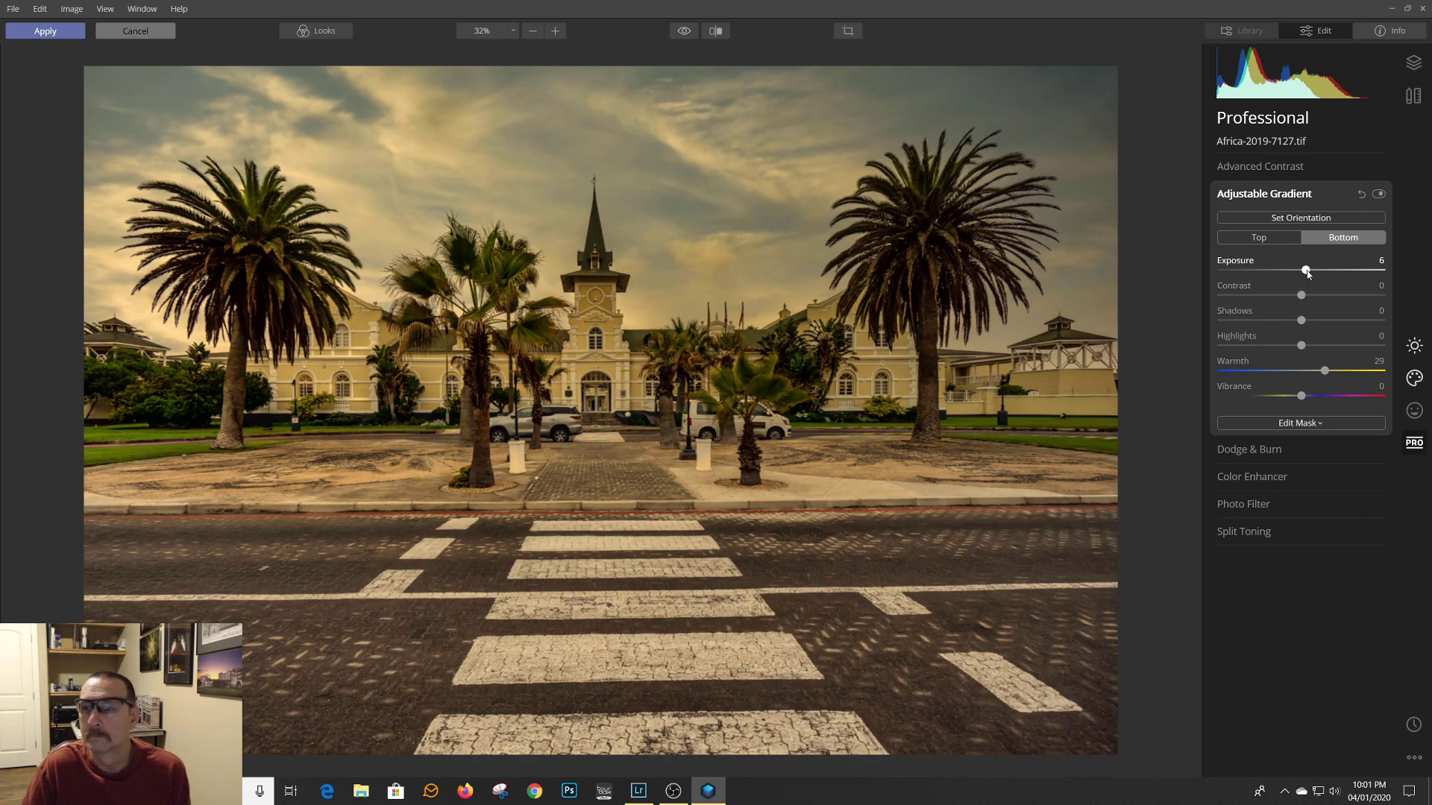
{"action": "left_click", "coordinate": [1287, 237]}
{"action": "left_click_drag", "start_coordinate": [1302, 273], "coordinate": [1301, 273]}
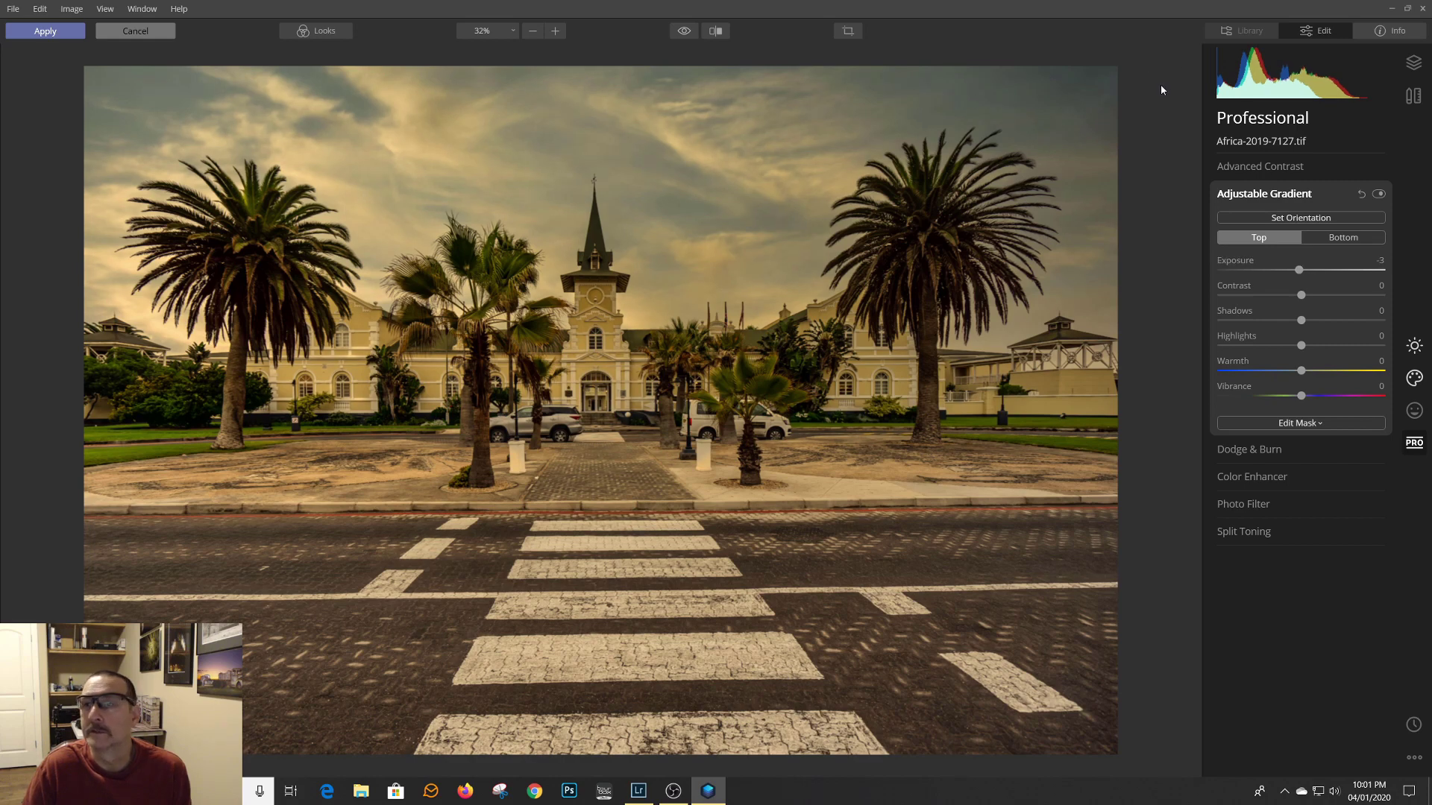
Step: Start cropping the photo at a 16:9 aspect ratio and reposition the image so the frame cuts away more of the foreground road
{"action": "left_click", "coordinate": [1410, 109]}
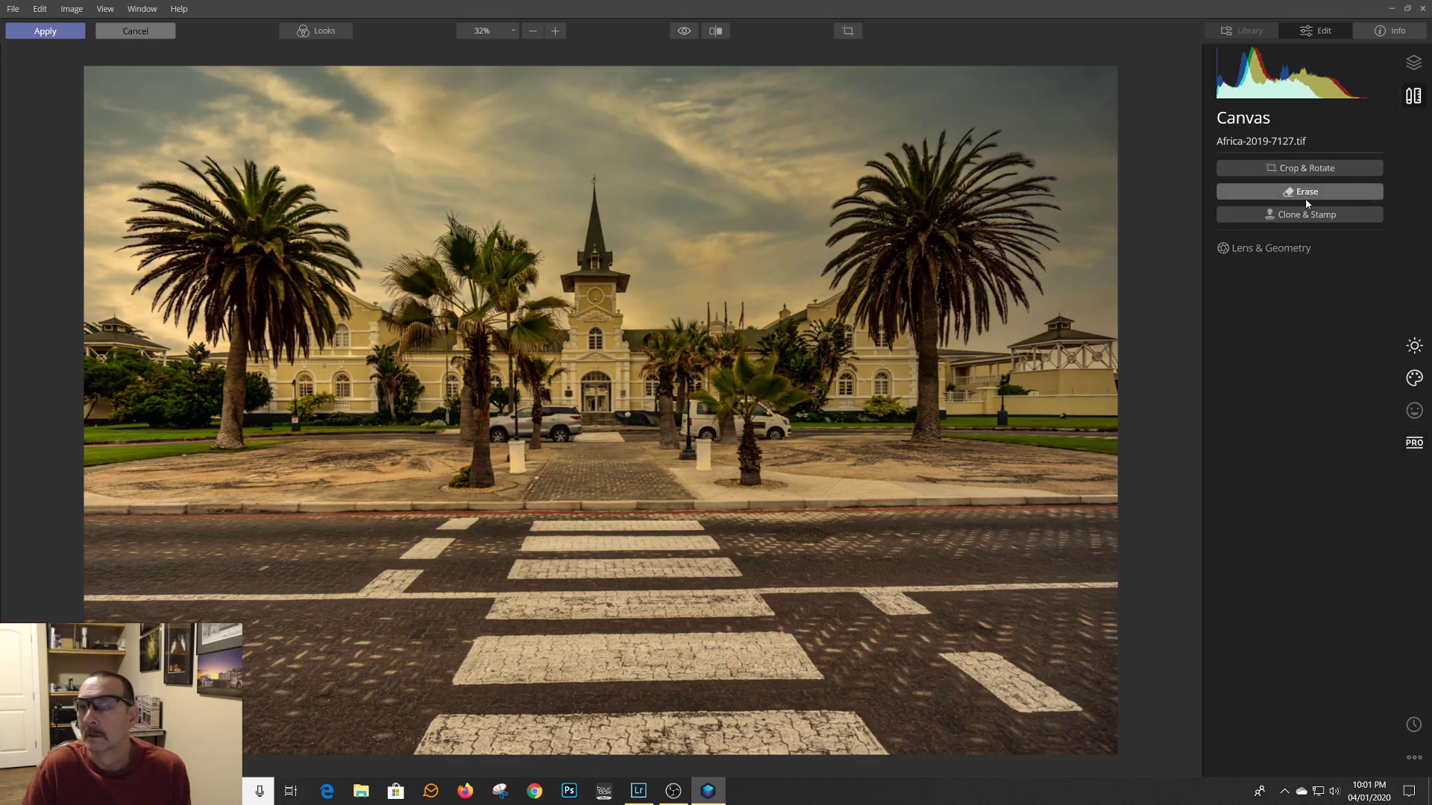
{"action": "left_click", "coordinate": [1294, 169]}
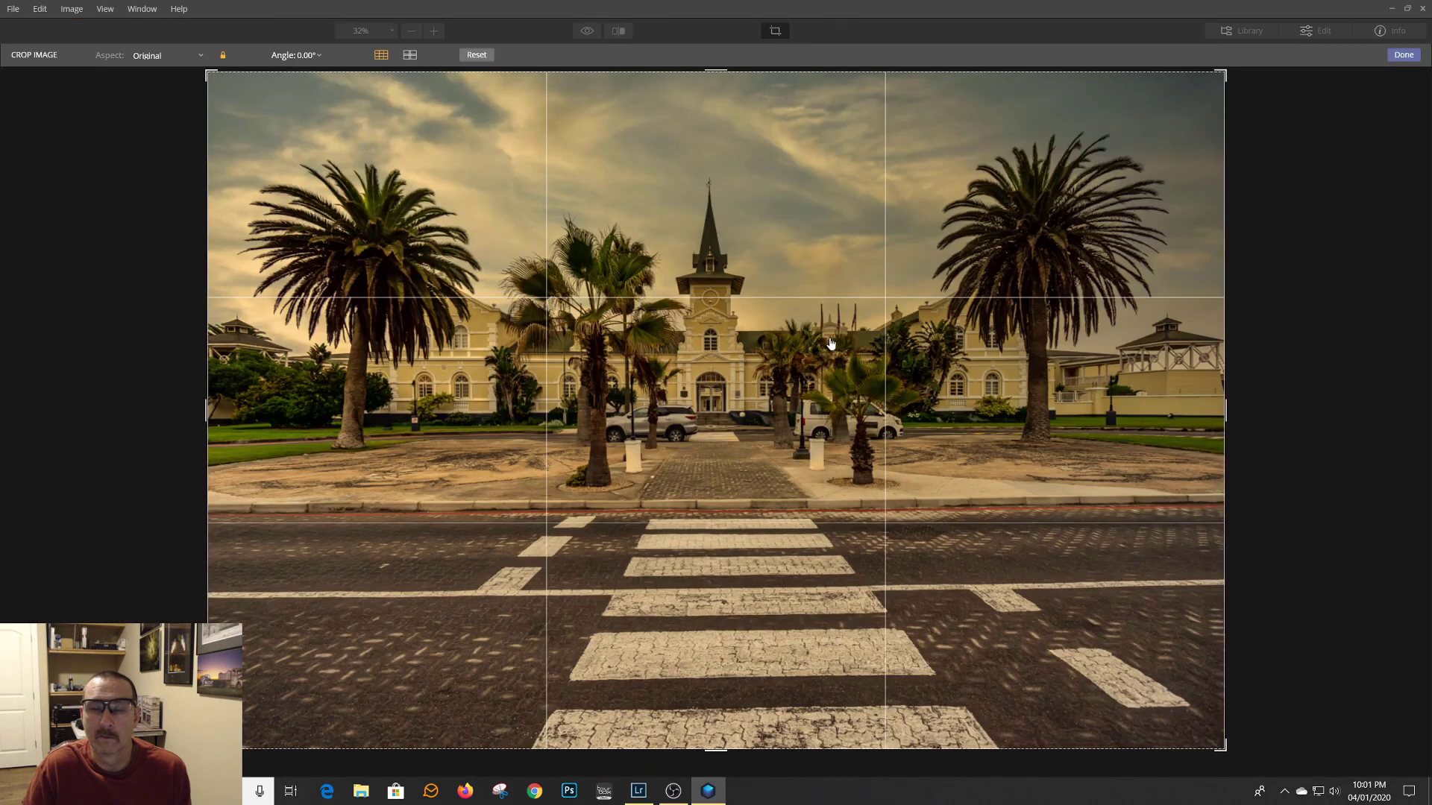
{"action": "left_click", "coordinate": [223, 56]}
{"action": "left_click", "coordinate": [200, 59]}
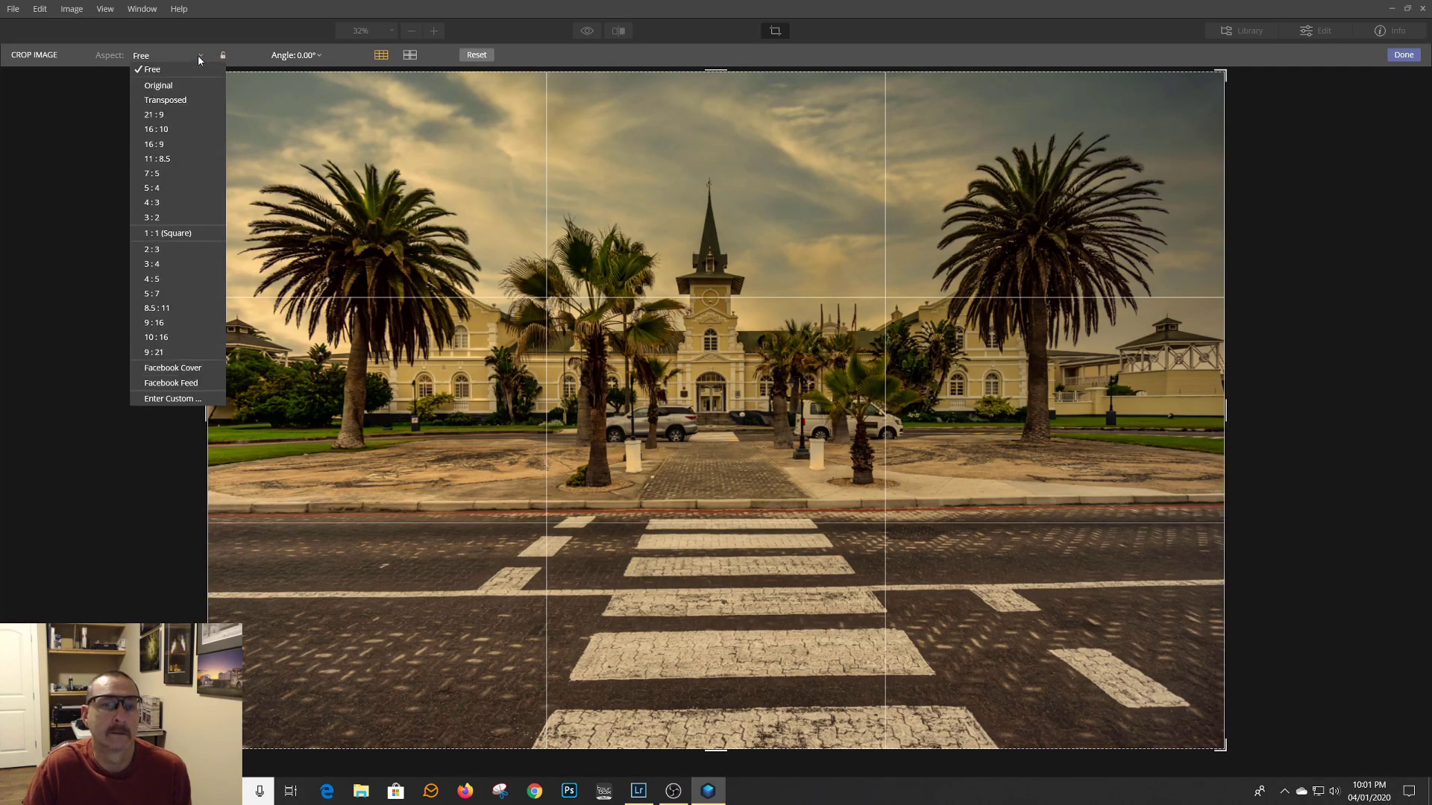
{"action": "left_click", "coordinate": [179, 143]}
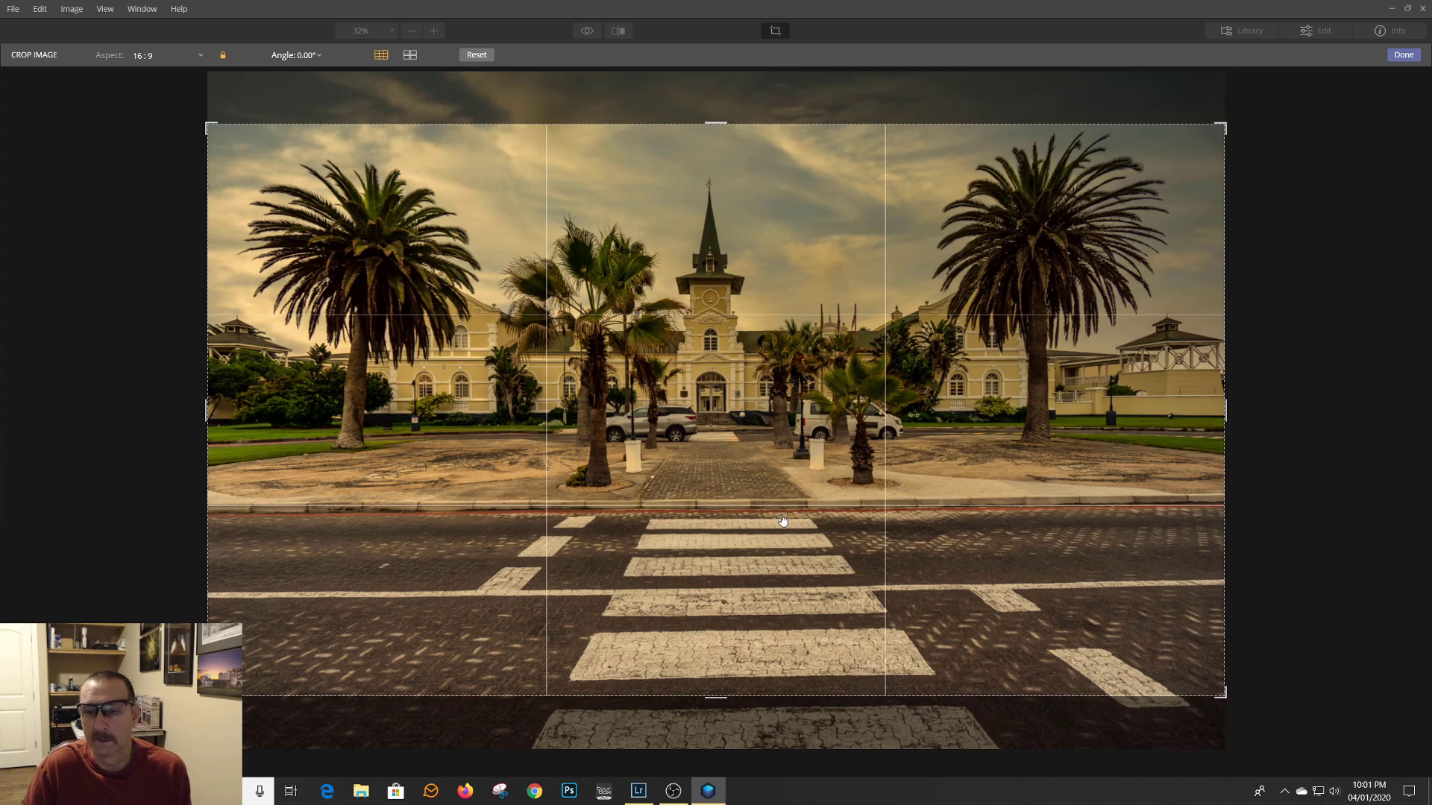
{"action": "left_click_drag", "start_coordinate": [780, 526], "coordinate": [765, 580]}
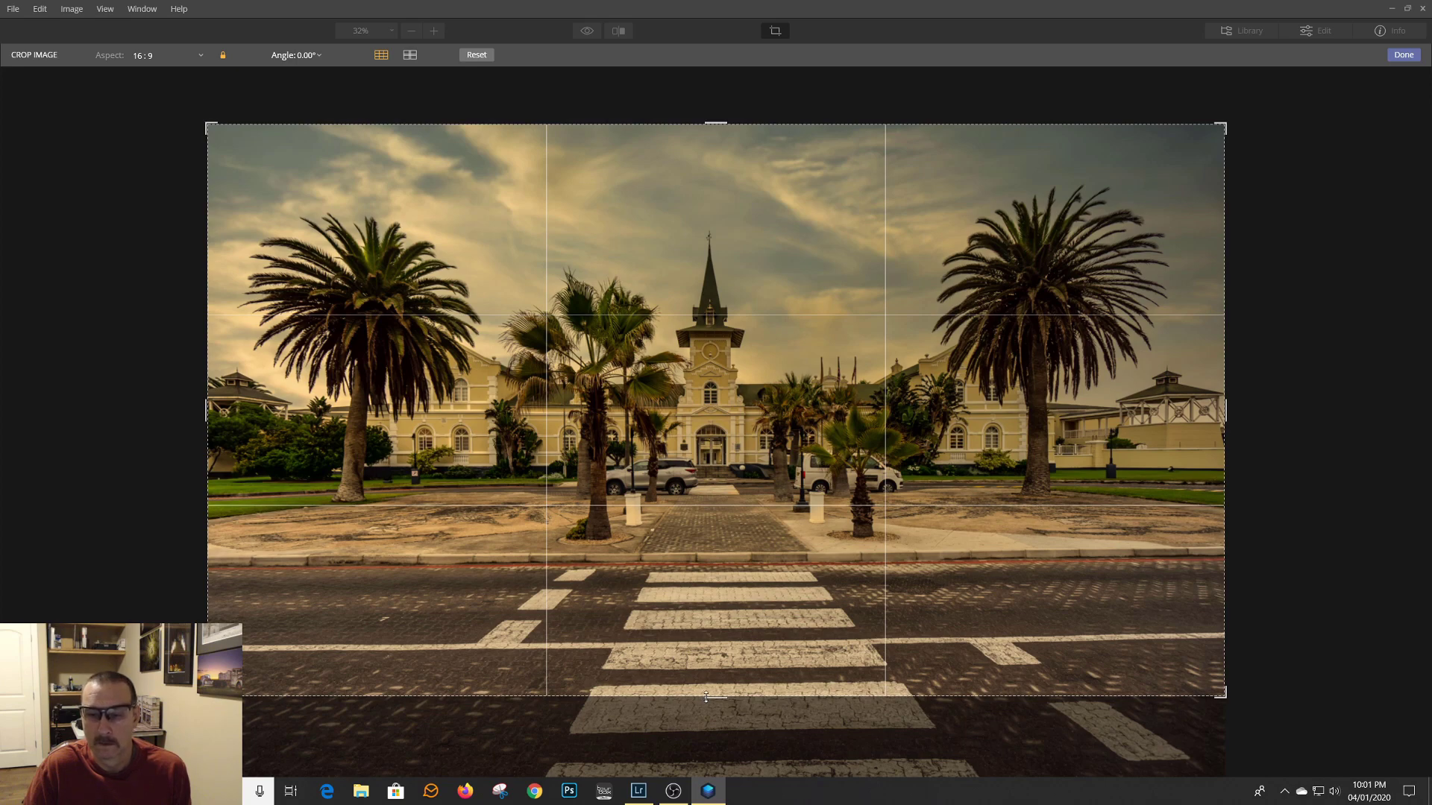
Step: Unlock the crop's aspect ratio, trim a little more road off the lower edge, and apply the crop
{"action": "left_click_drag", "start_coordinate": [713, 698], "coordinate": [712, 692]}
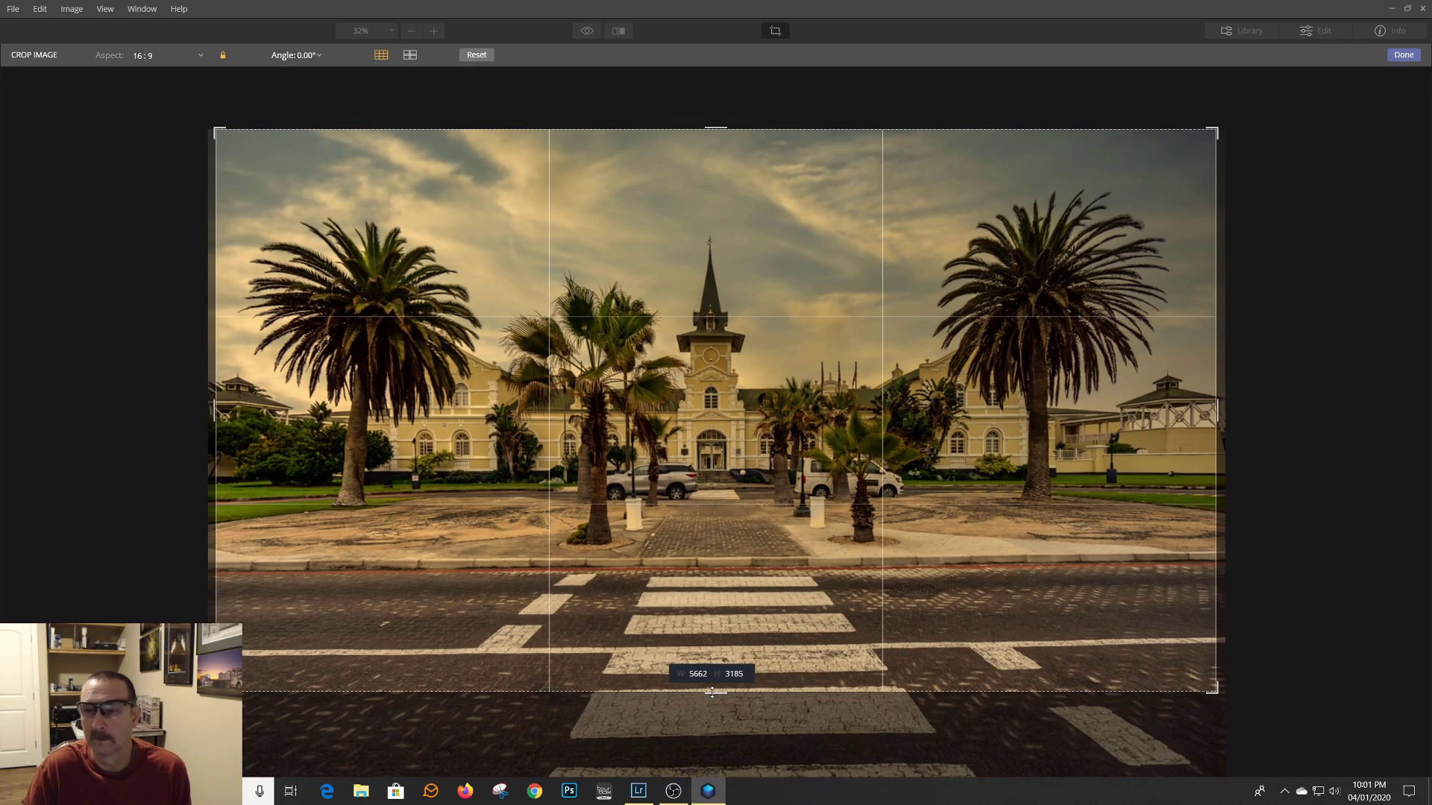
{"action": "left_click_drag", "start_coordinate": [712, 692], "coordinate": [712, 697]}
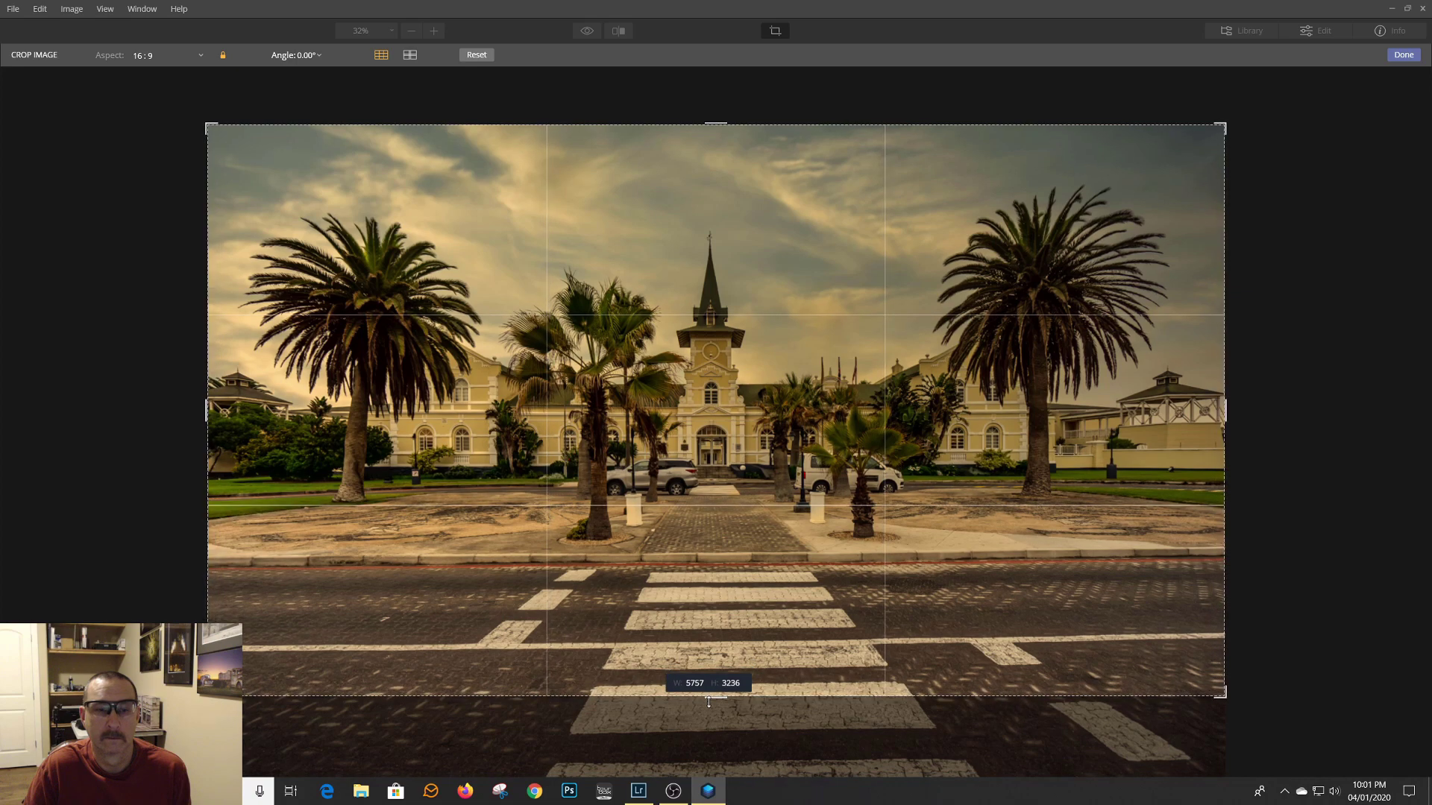
{"action": "left_click", "coordinate": [223, 56]}
{"action": "left_click_drag", "start_coordinate": [712, 698], "coordinate": [713, 685]}
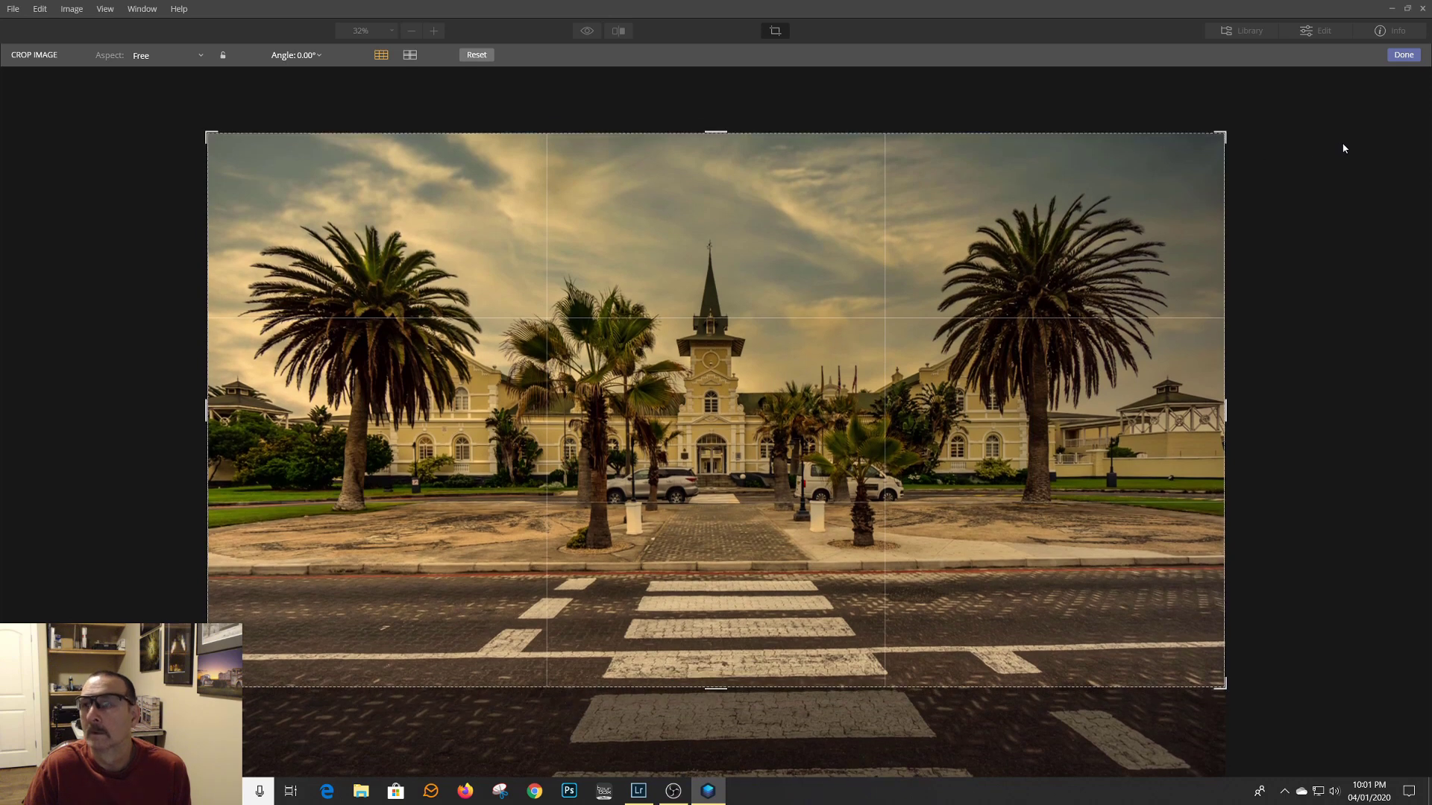
{"action": "left_click", "coordinate": [1396, 59]}
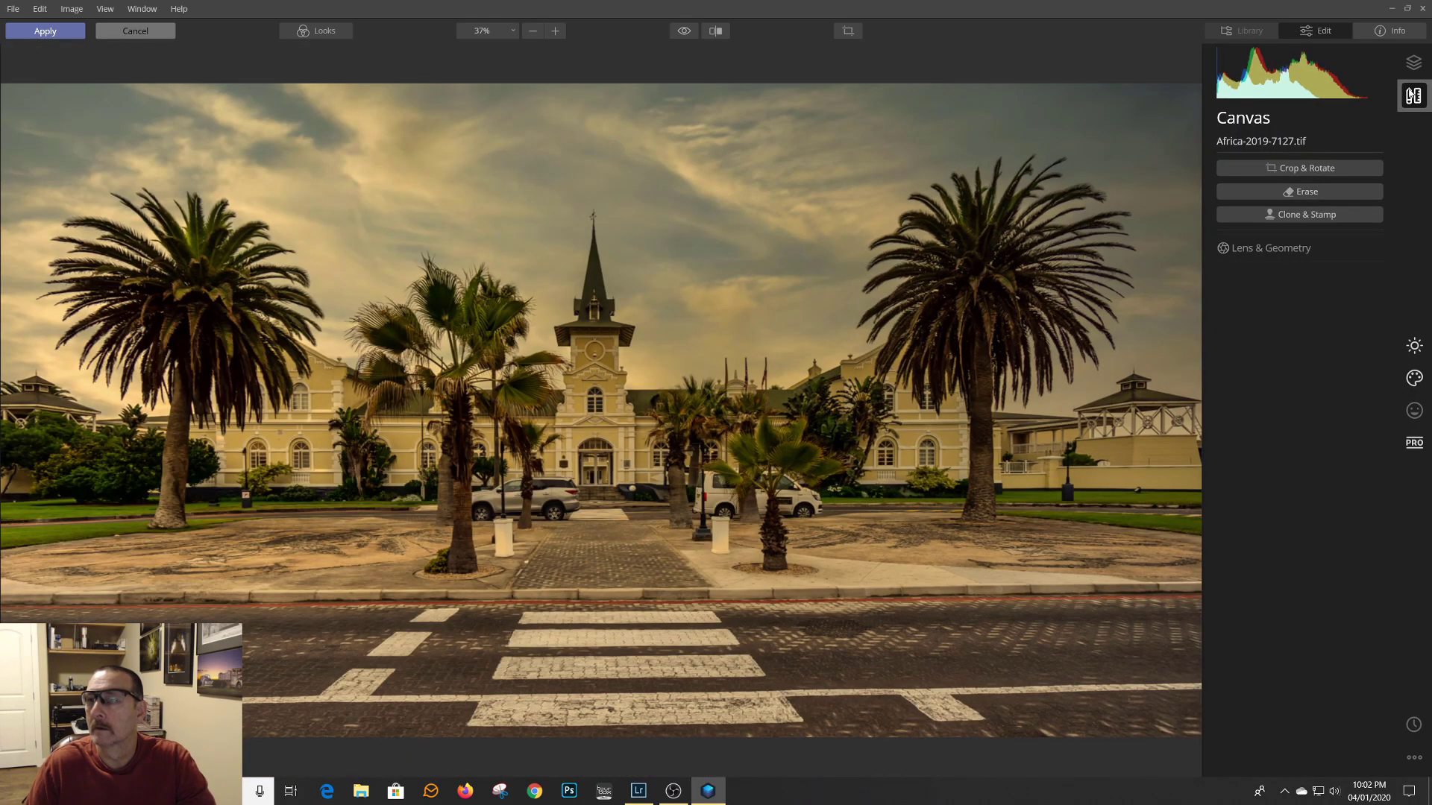
Step: Warm the whole photo by setting the Light Temperature to 25
{"action": "left_click", "coordinate": [1413, 63]}
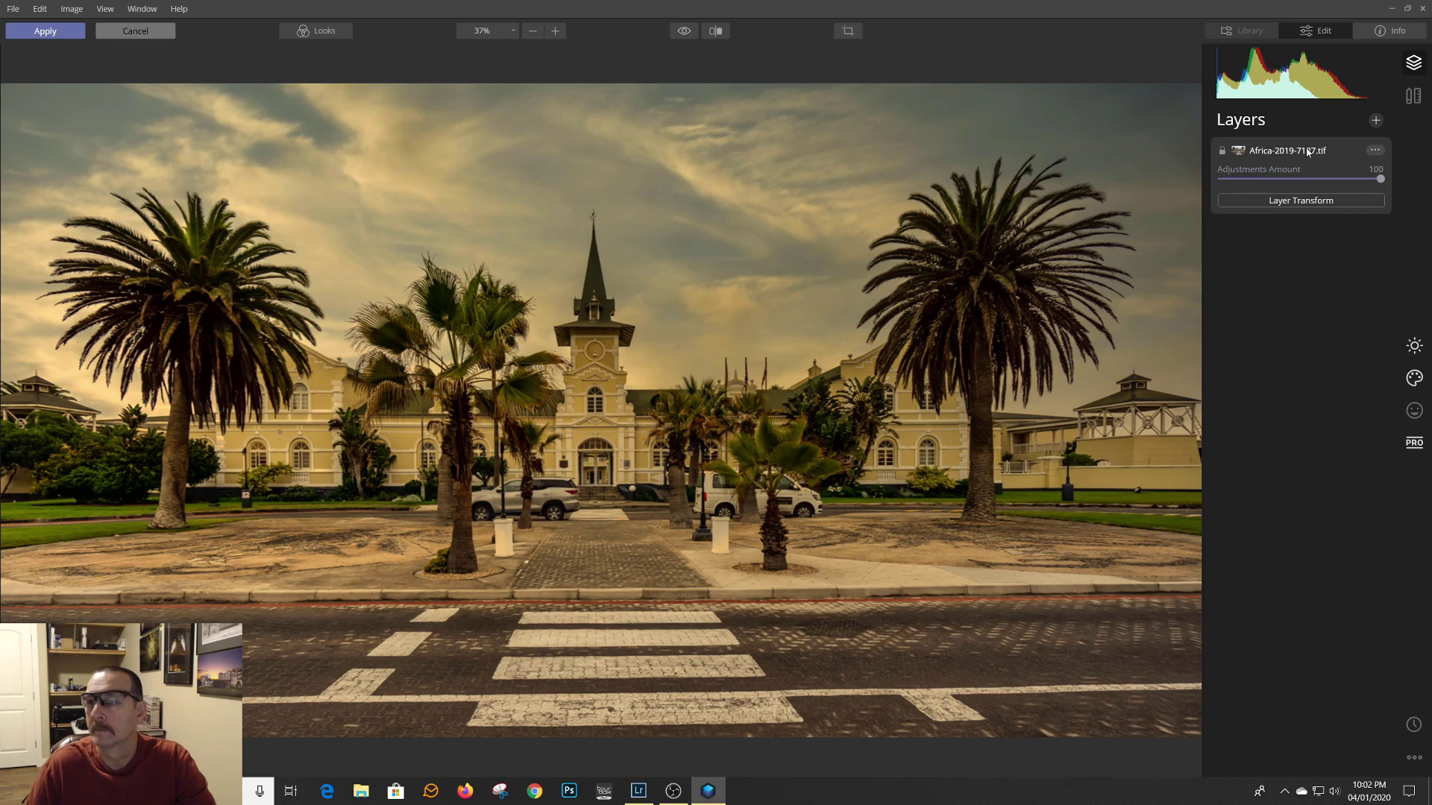
{"action": "left_click", "coordinate": [1414, 345]}
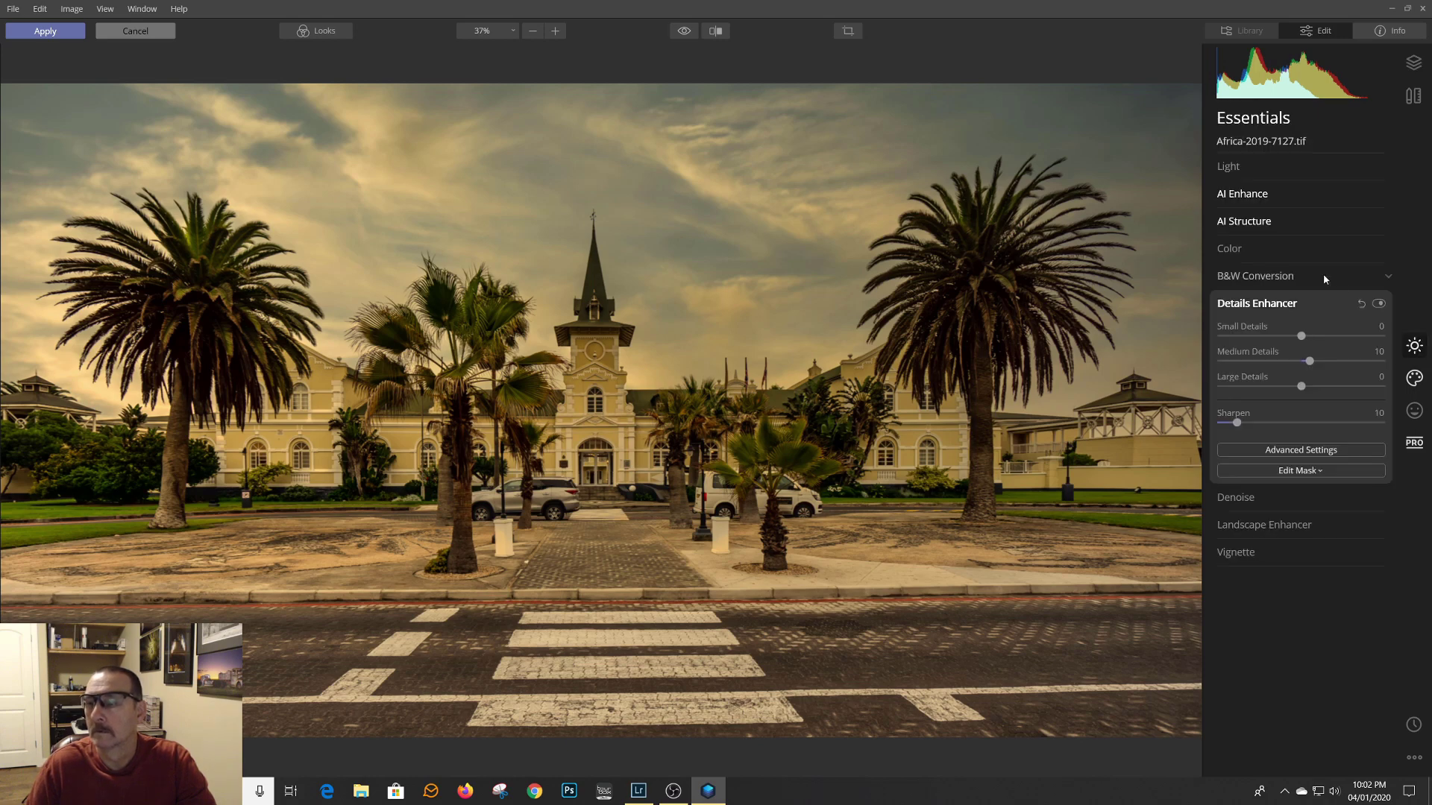
{"action": "left_click", "coordinate": [1387, 168]}
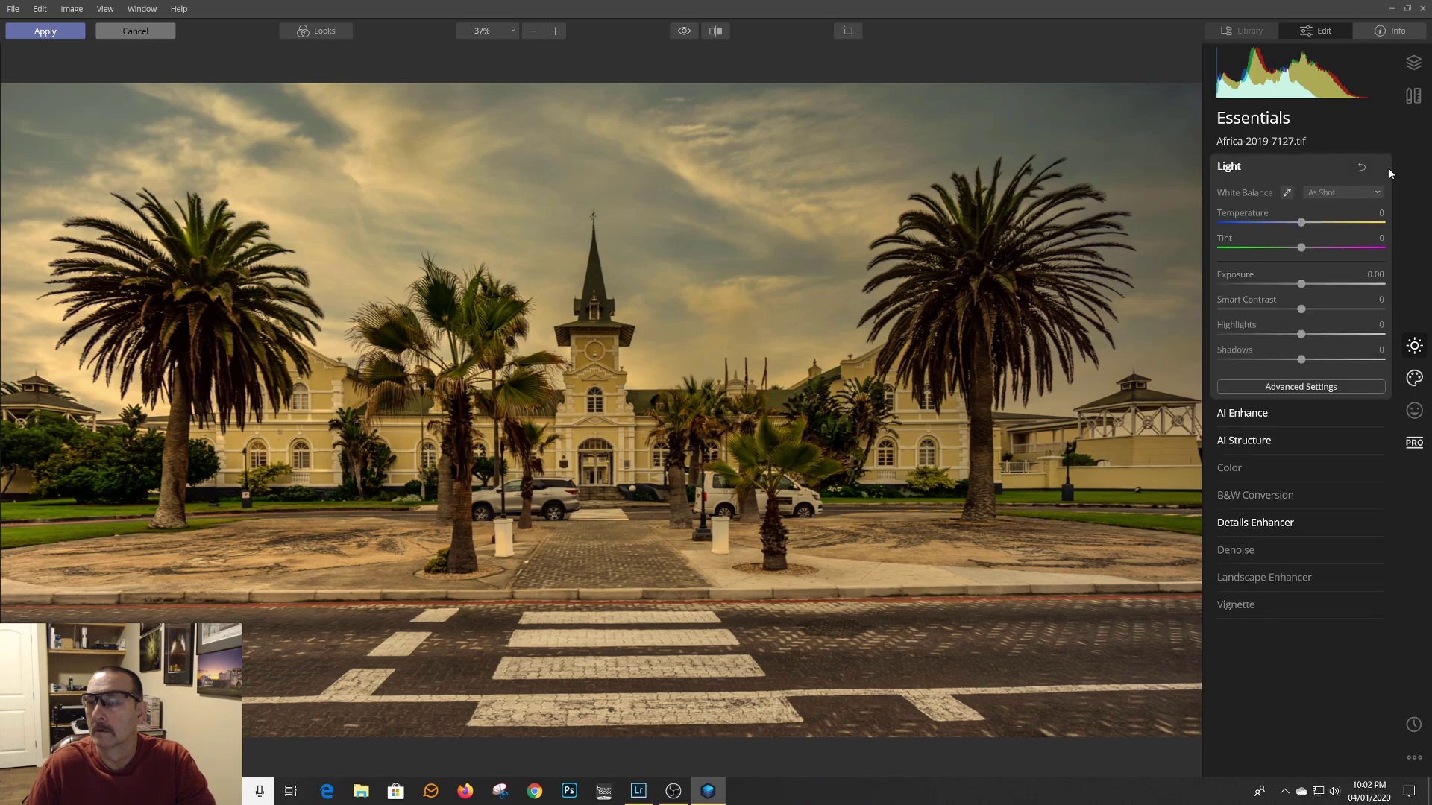
{"action": "left_click_drag", "start_coordinate": [1301, 223], "coordinate": [1324, 226]}
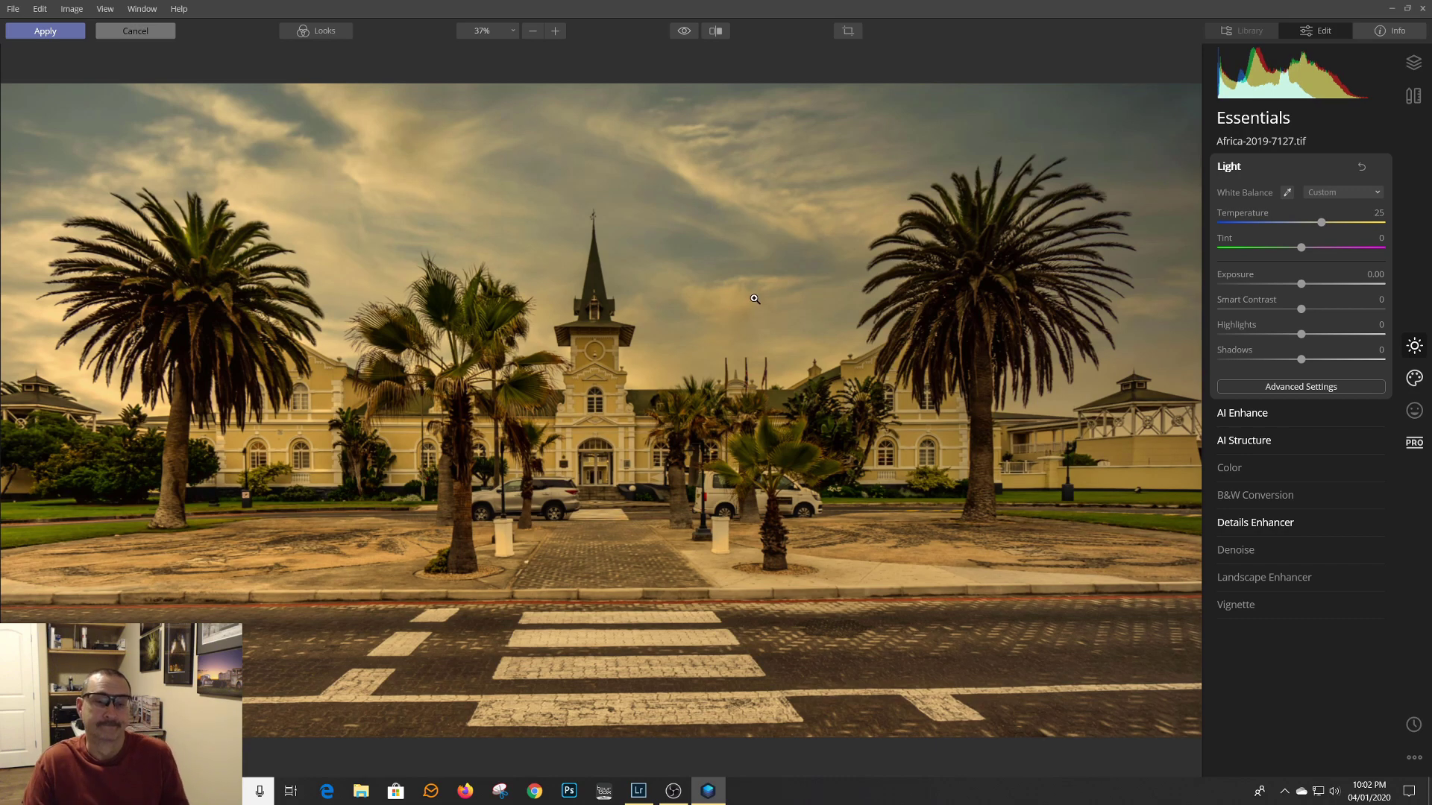
Step: Cancel the palm-building edit, return to Lightroom Classic, and select Africa-2019-7129.dng in the Demo-DoNotDelete collection
{"action": "left_click", "coordinate": [129, 33]}
{"action": "left_click", "coordinate": [715, 442]}
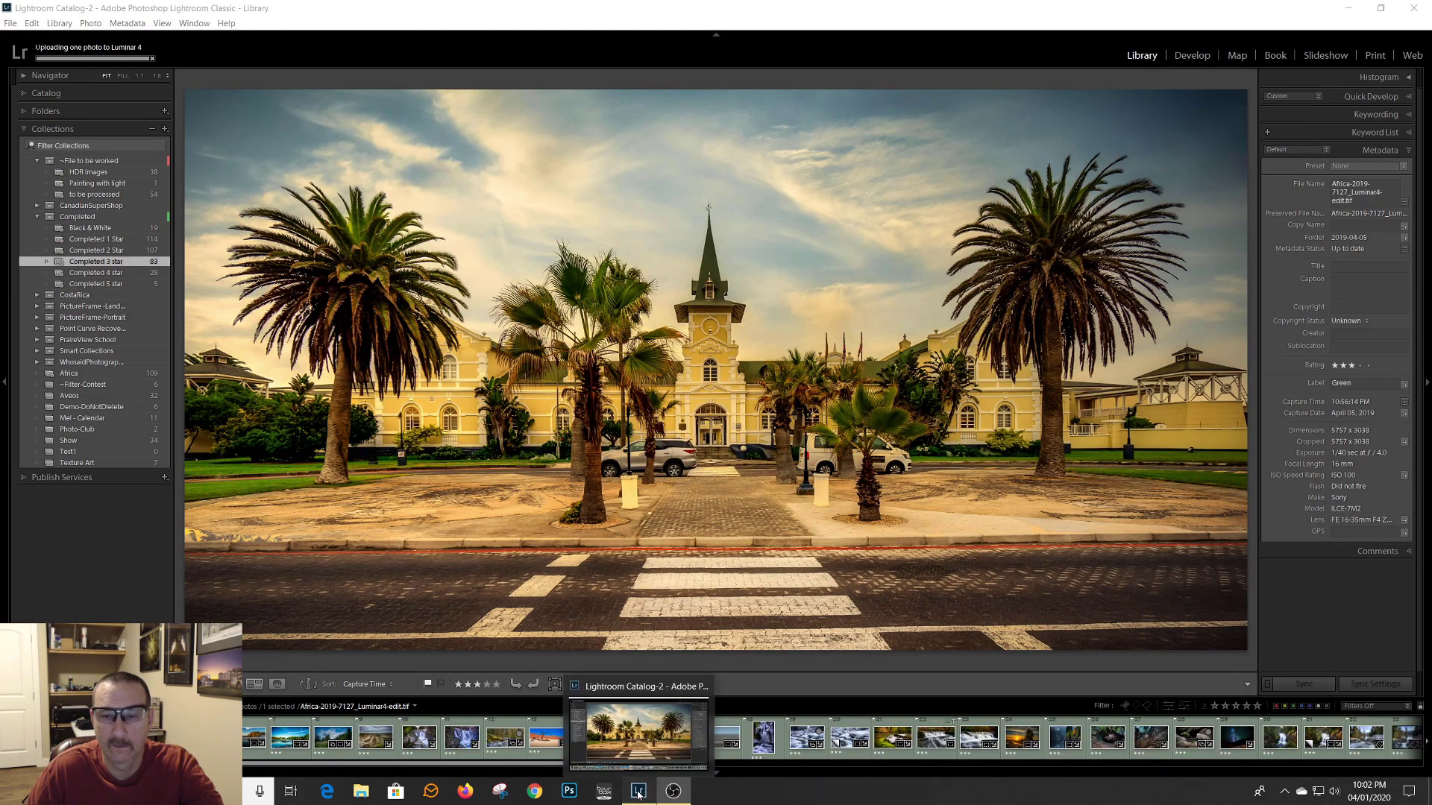
{"action": "left_click", "coordinate": [125, 407]}
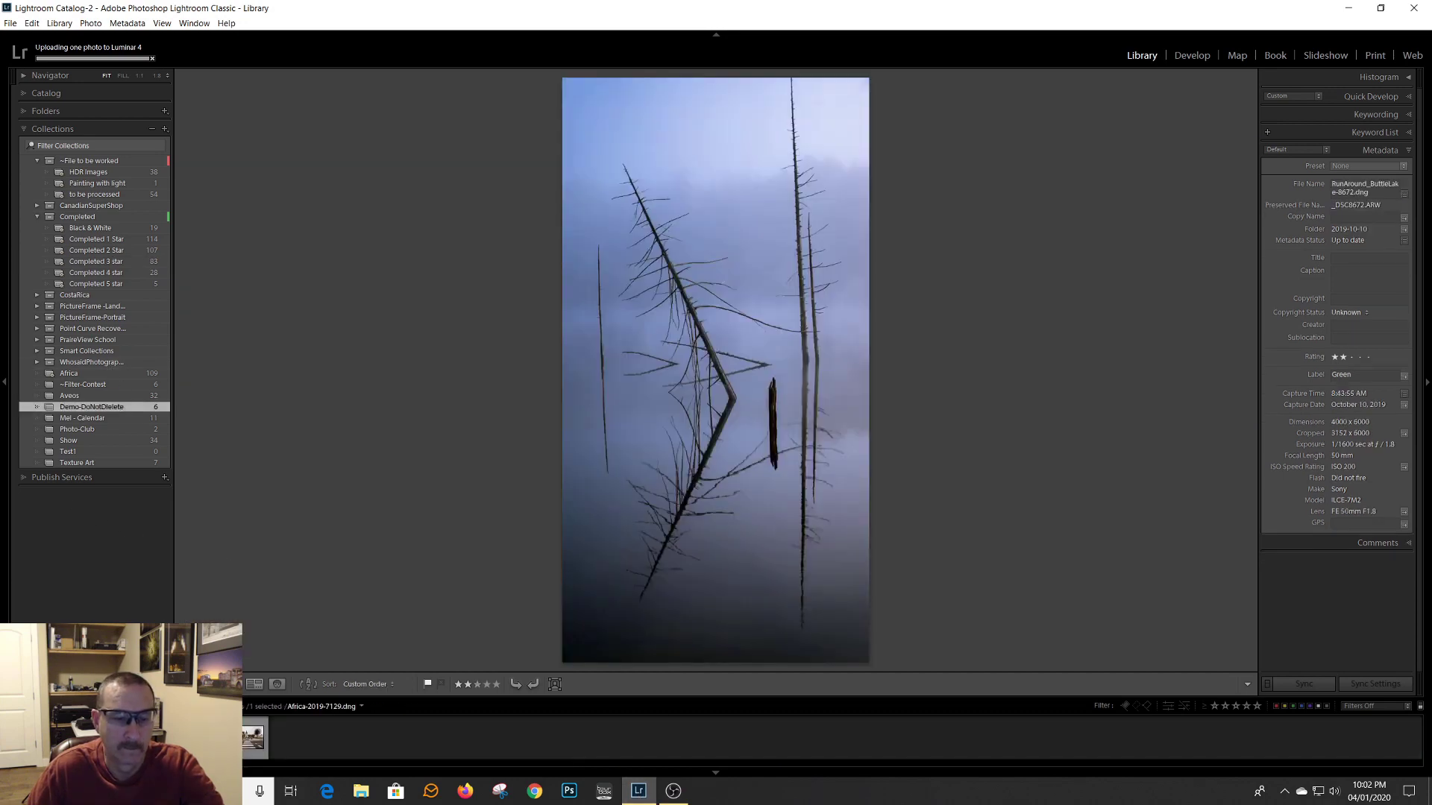
{"action": "left_click", "coordinate": [237, 738]}
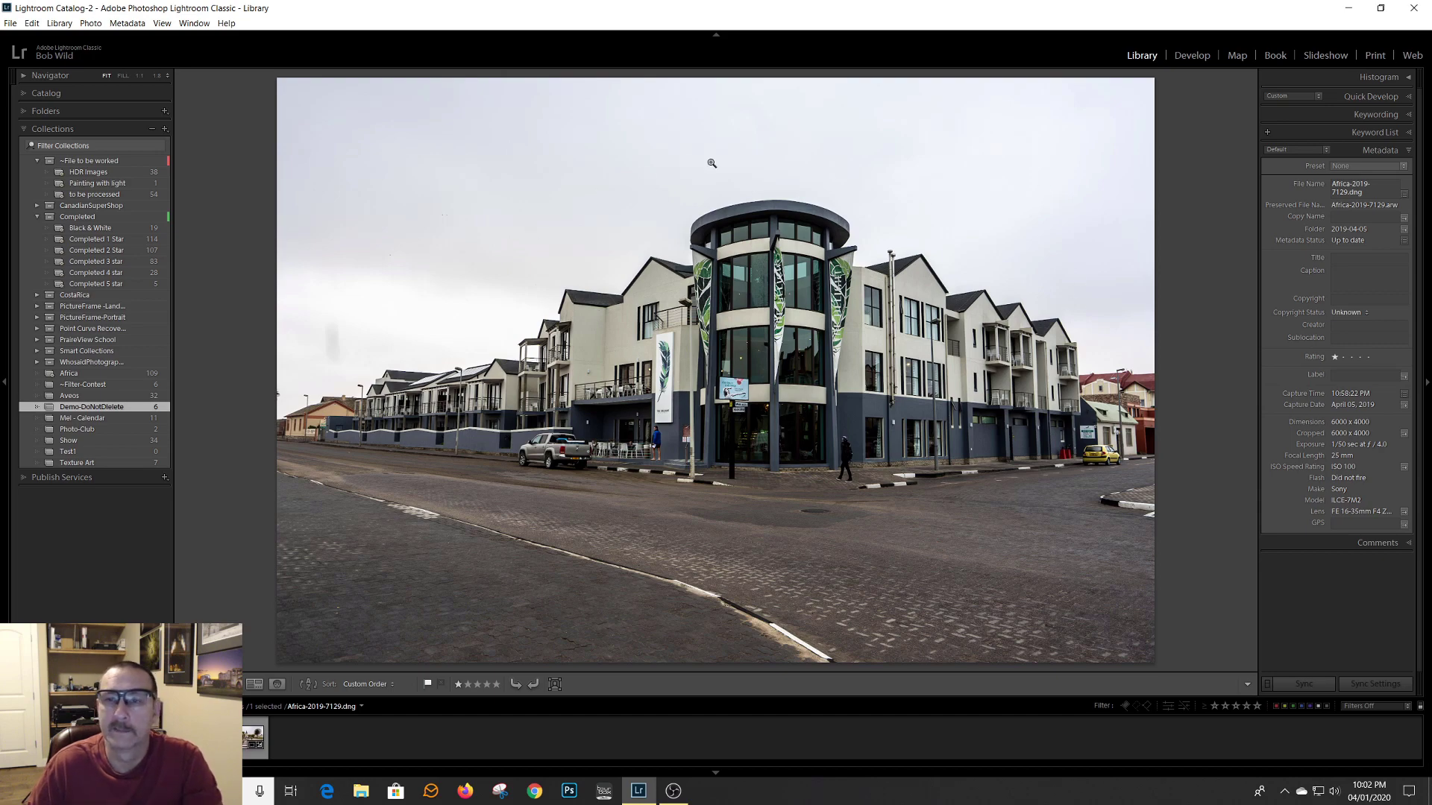
Step: Export the photo to Luminar 4 as a copy with Lightroom adjustments, using TIFF, ProPhoto RGB and 16 bits/component
{"action": "left_click", "coordinate": [9, 25]}
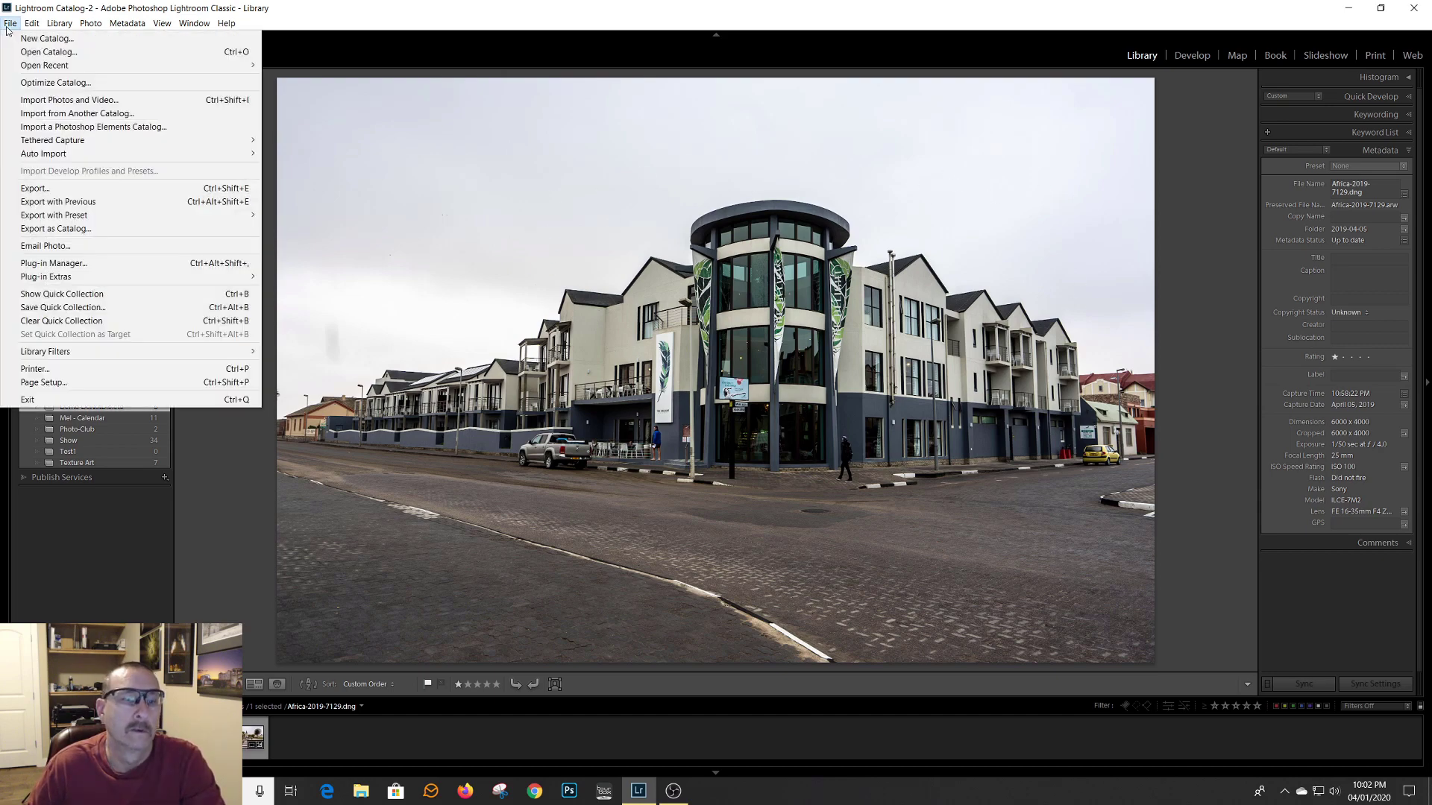
{"action": "left_click", "coordinate": [35, 188]}
{"action": "left_click", "coordinate": [409, 278]}
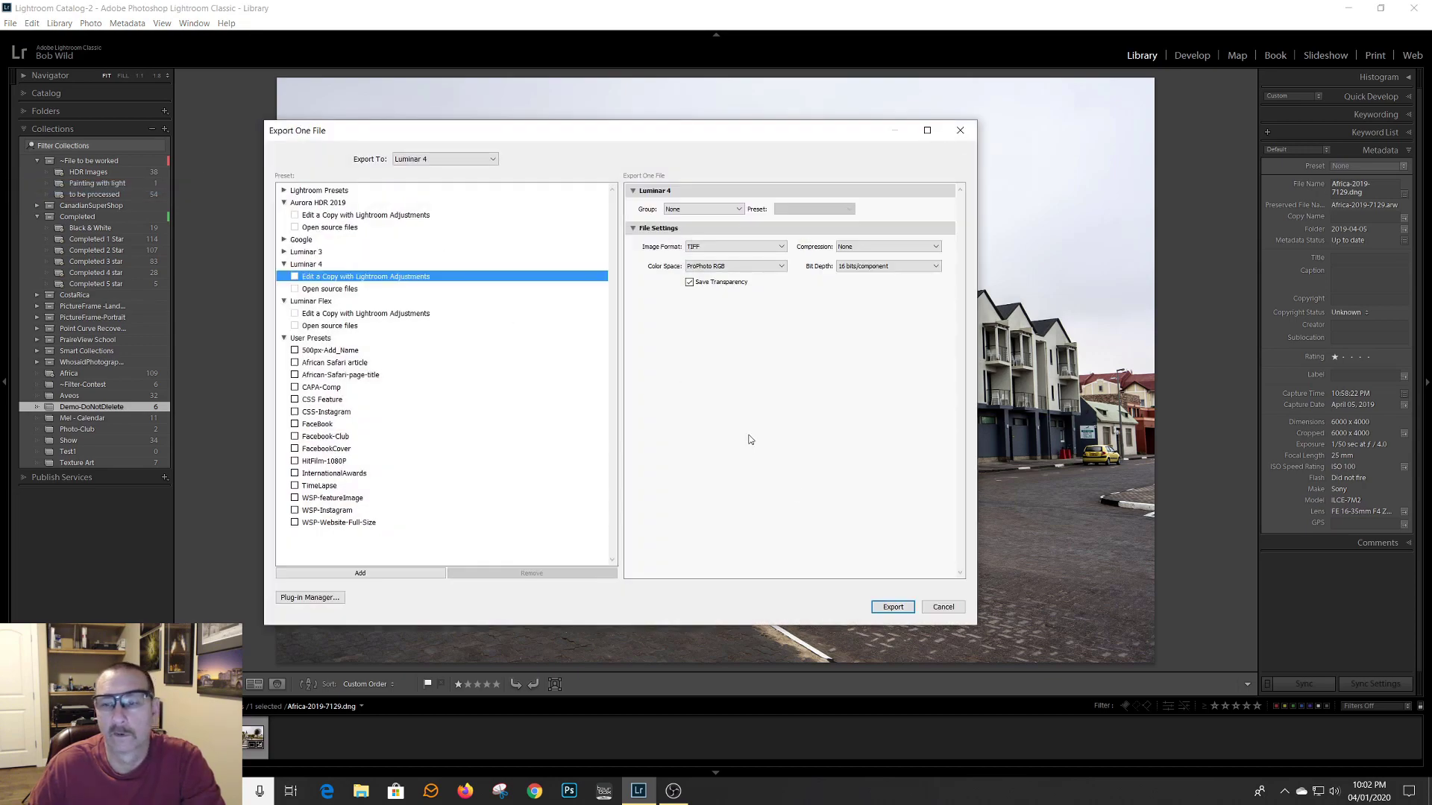
{"action": "left_click", "coordinate": [892, 606]}
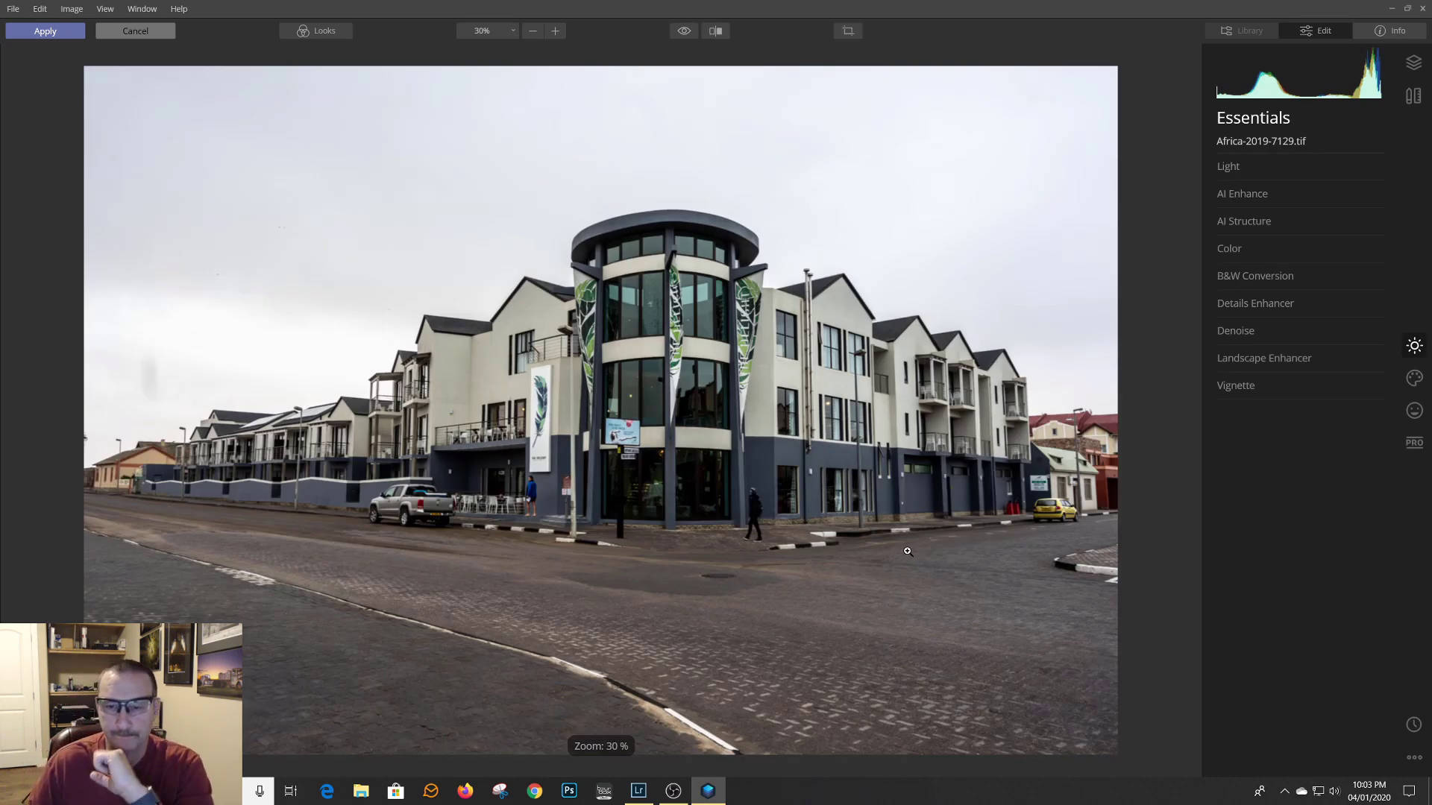
Step: Replace the overcast sky with Bright Blue Sky 1 using AI Sky Replacement, and show its advanced settings
{"action": "left_click", "coordinate": [1413, 379]}
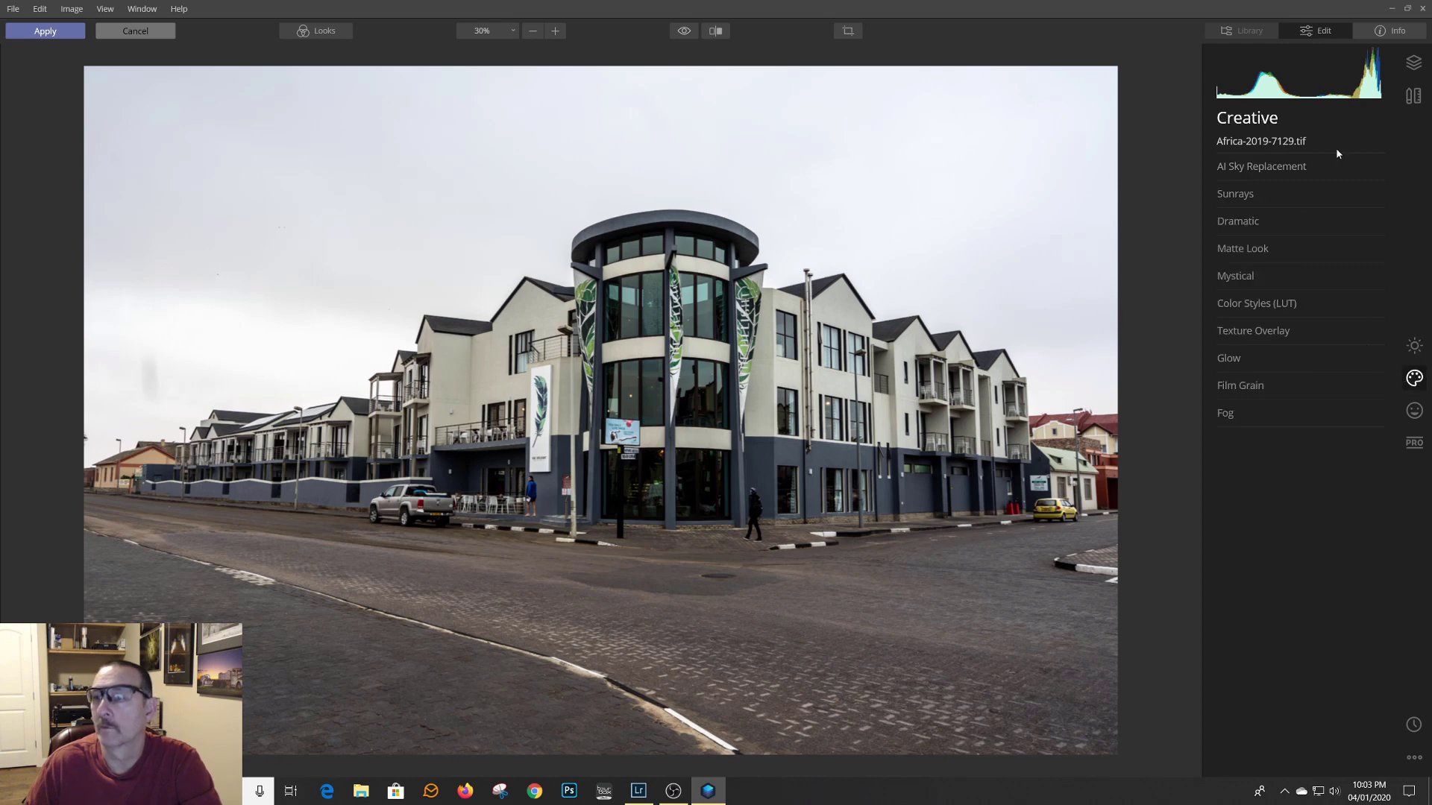
{"action": "left_click", "coordinate": [1384, 170]}
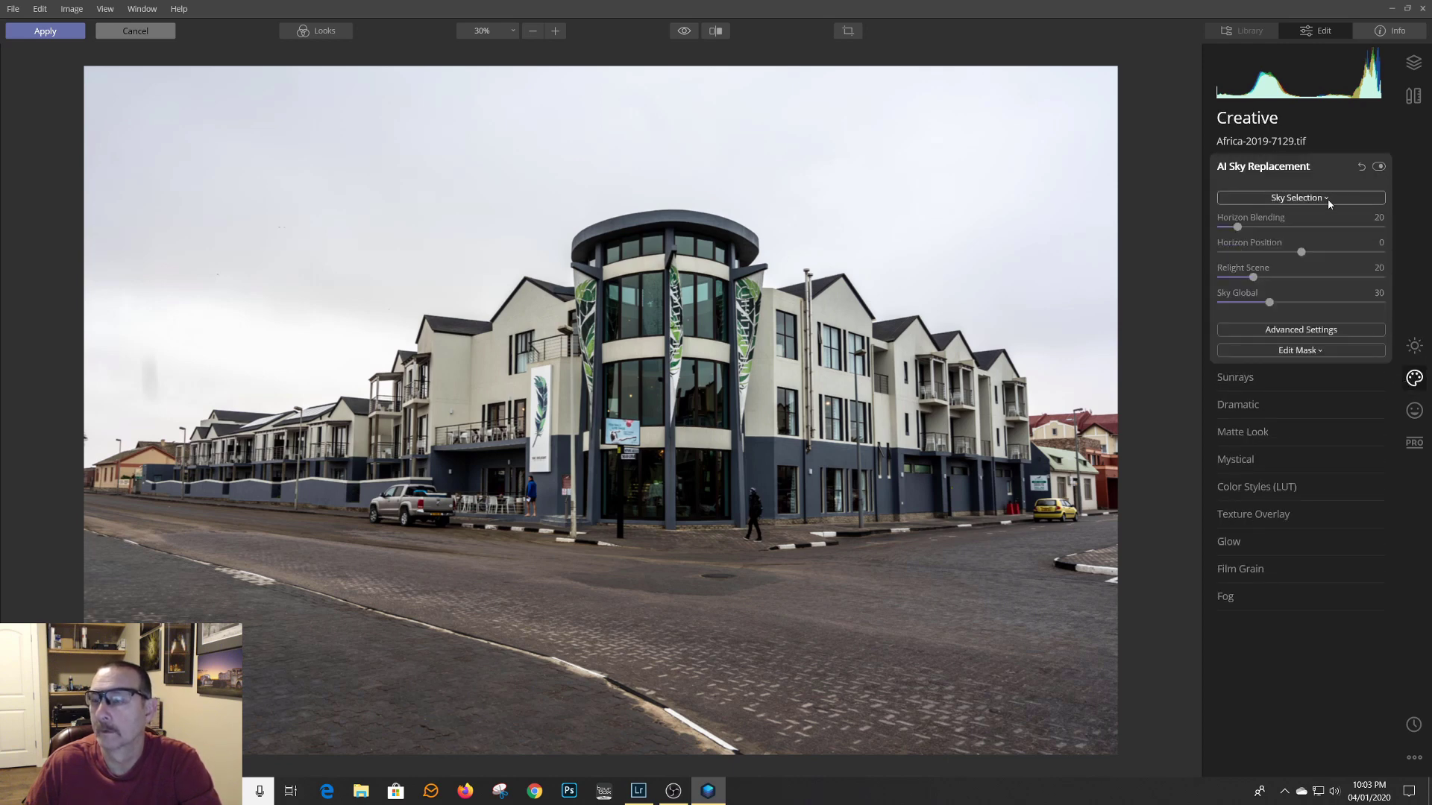
{"action": "left_click", "coordinate": [1327, 199]}
{"action": "left_click", "coordinate": [1294, 344]}
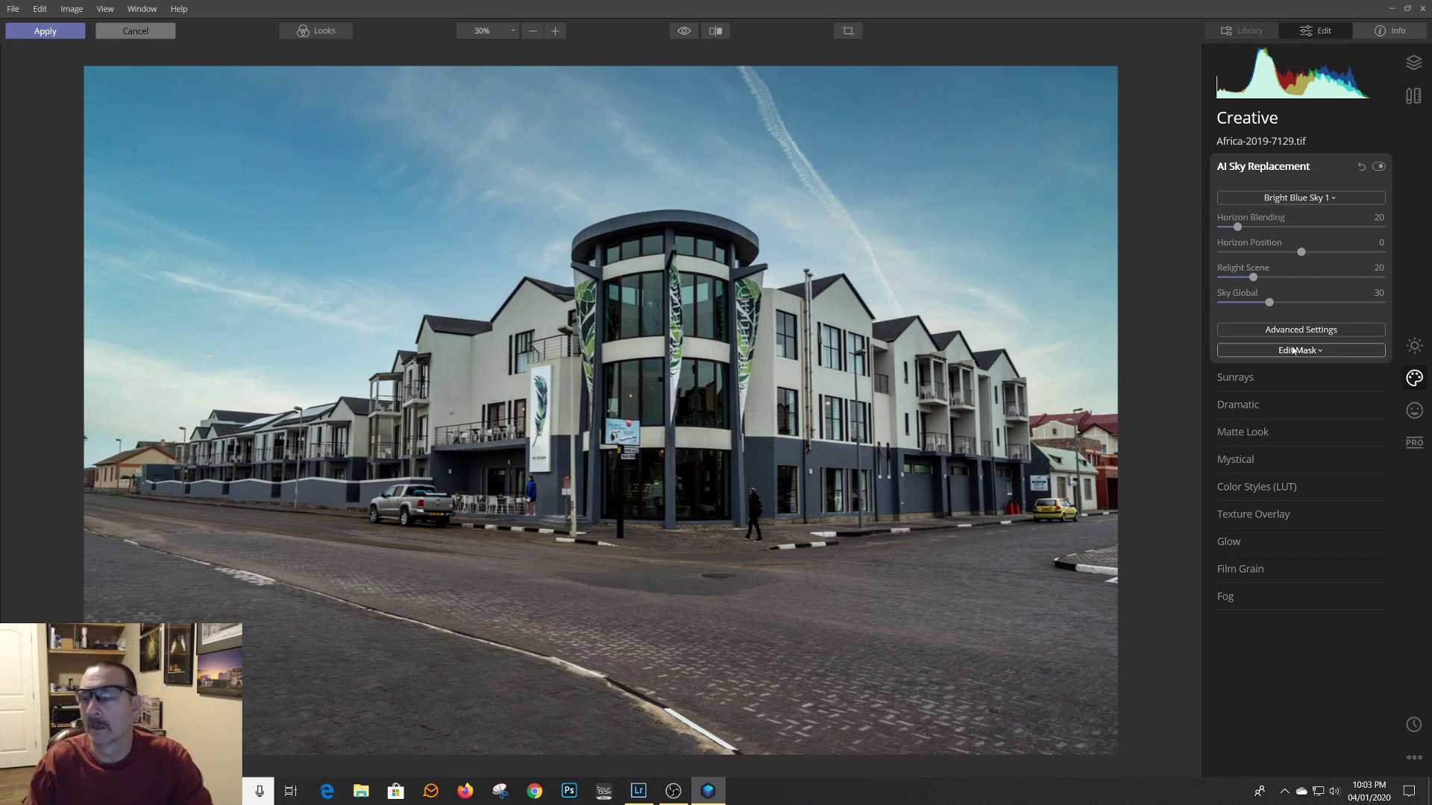
{"action": "left_click", "coordinate": [1331, 329]}
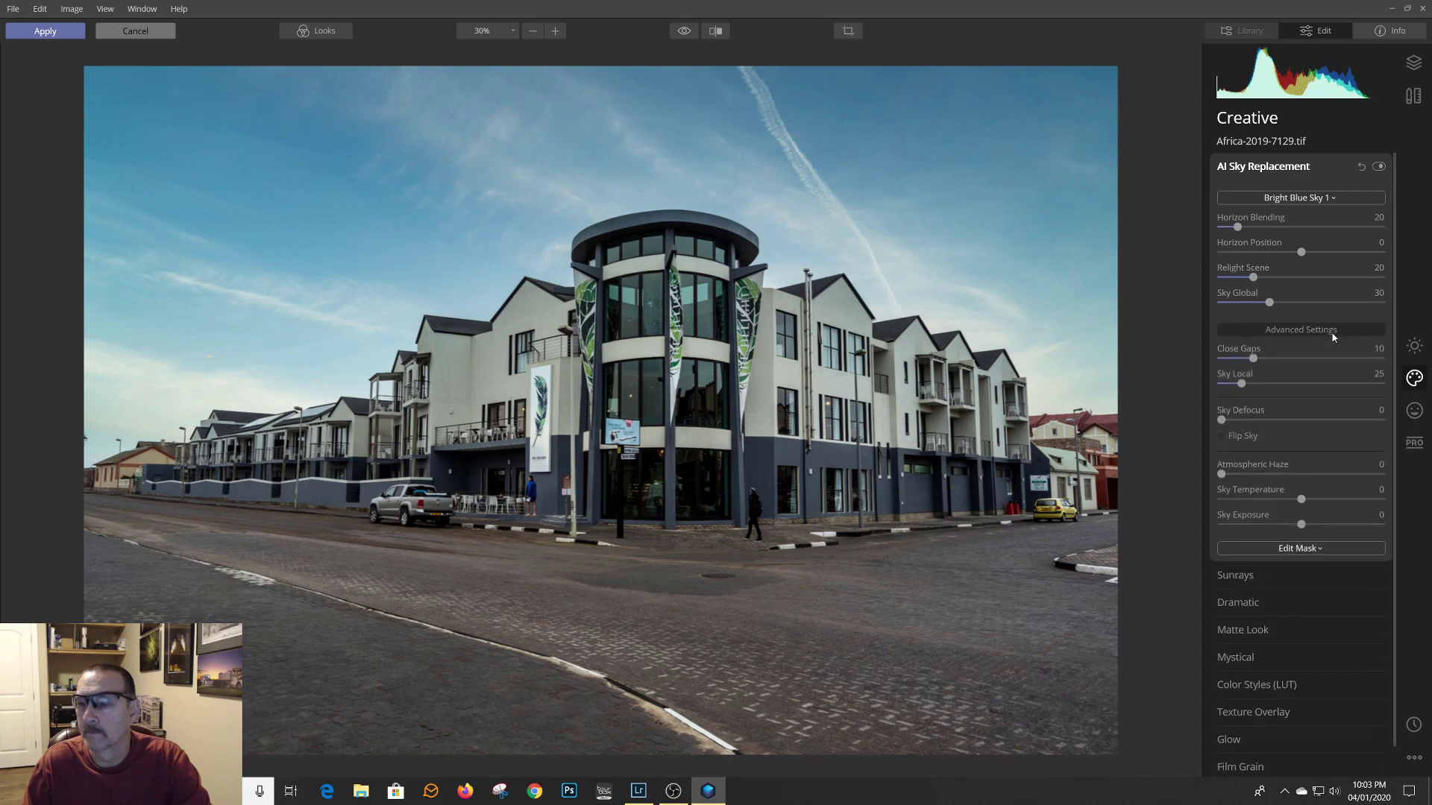
Step: Examine the replaced sky at 100% along the rooflines, round tower, balconies and street lamps for blending flaws
{"action": "left_click", "coordinate": [947, 337]}
{"action": "left_click_drag", "start_coordinate": [913, 289], "coordinate": [618, 400]}
{"action": "left_click_drag", "start_coordinate": [537, 314], "coordinate": [827, 313]}
{"action": "left_click_drag", "start_coordinate": [514, 441], "coordinate": [568, 408]}
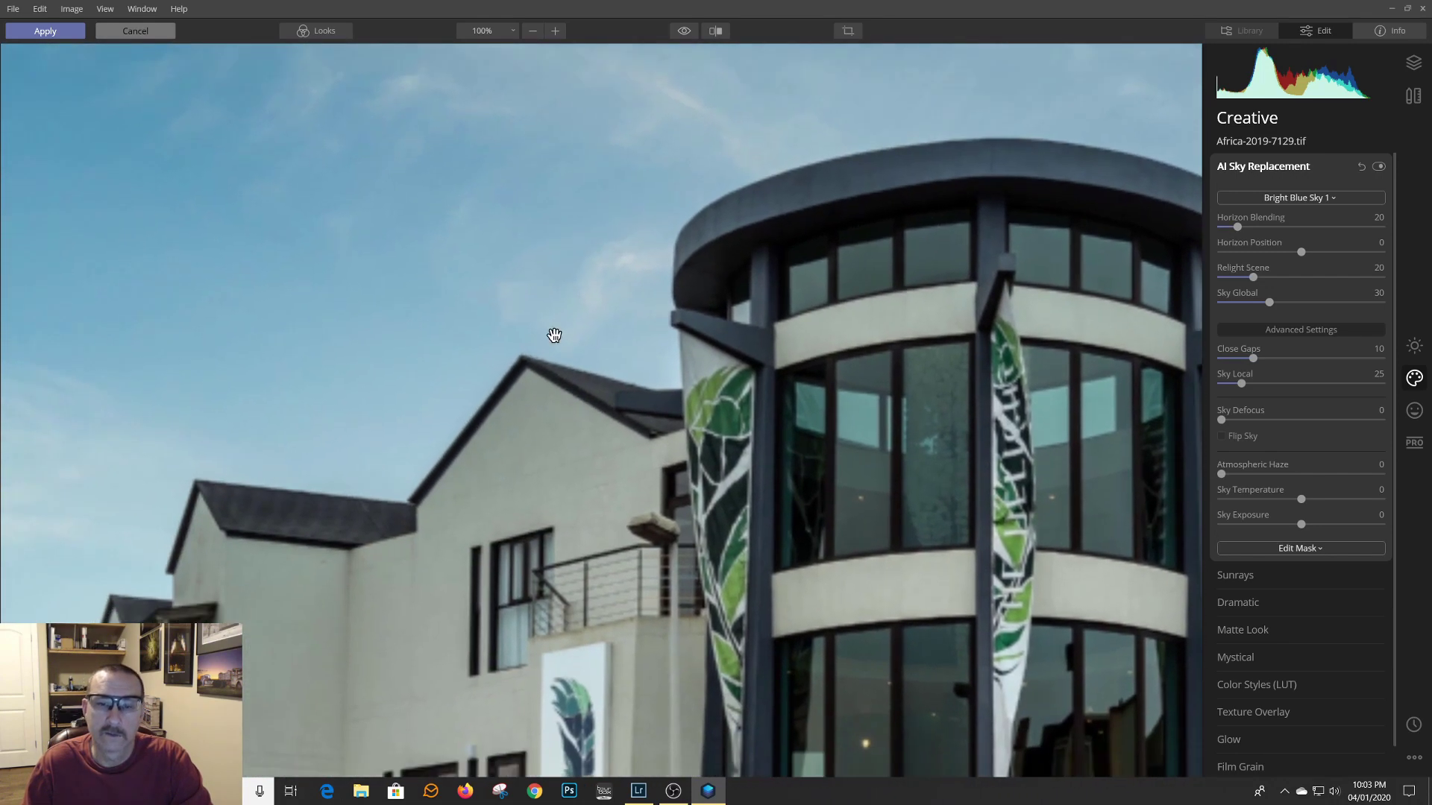
{"action": "left_click_drag", "start_coordinate": [295, 524], "coordinate": [690, 290]}
{"action": "left_click_drag", "start_coordinate": [410, 522], "coordinate": [647, 390]}
{"action": "left_click_drag", "start_coordinate": [300, 419], "coordinate": [554, 409]}
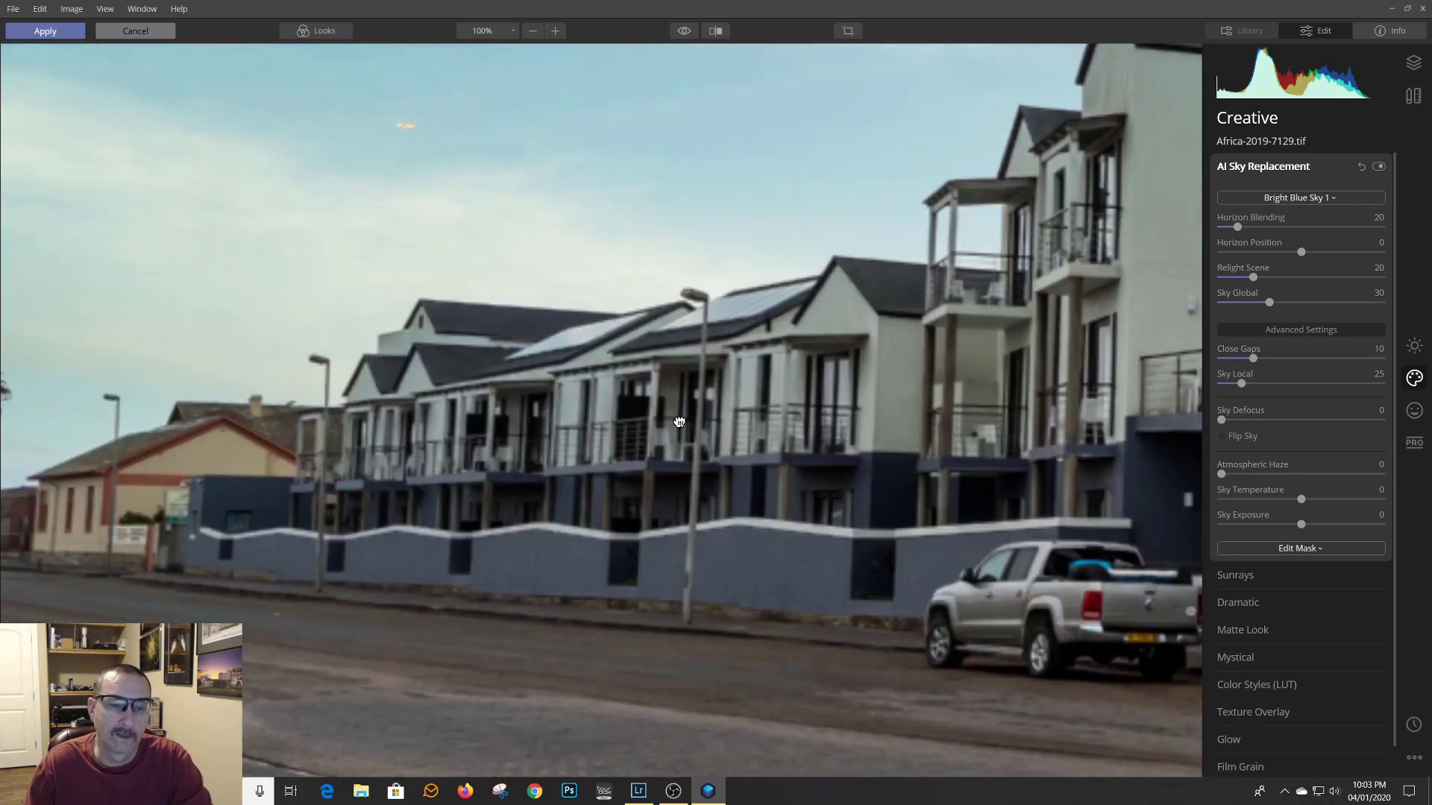
{"action": "left_click_drag", "start_coordinate": [782, 477], "coordinate": [440, 449]}
{"action": "left_click_drag", "start_coordinate": [619, 423], "coordinate": [358, 461]}
{"action": "left_click_drag", "start_coordinate": [670, 405], "coordinate": [496, 423]}
{"action": "left_click_drag", "start_coordinate": [763, 474], "coordinate": [630, 295]}
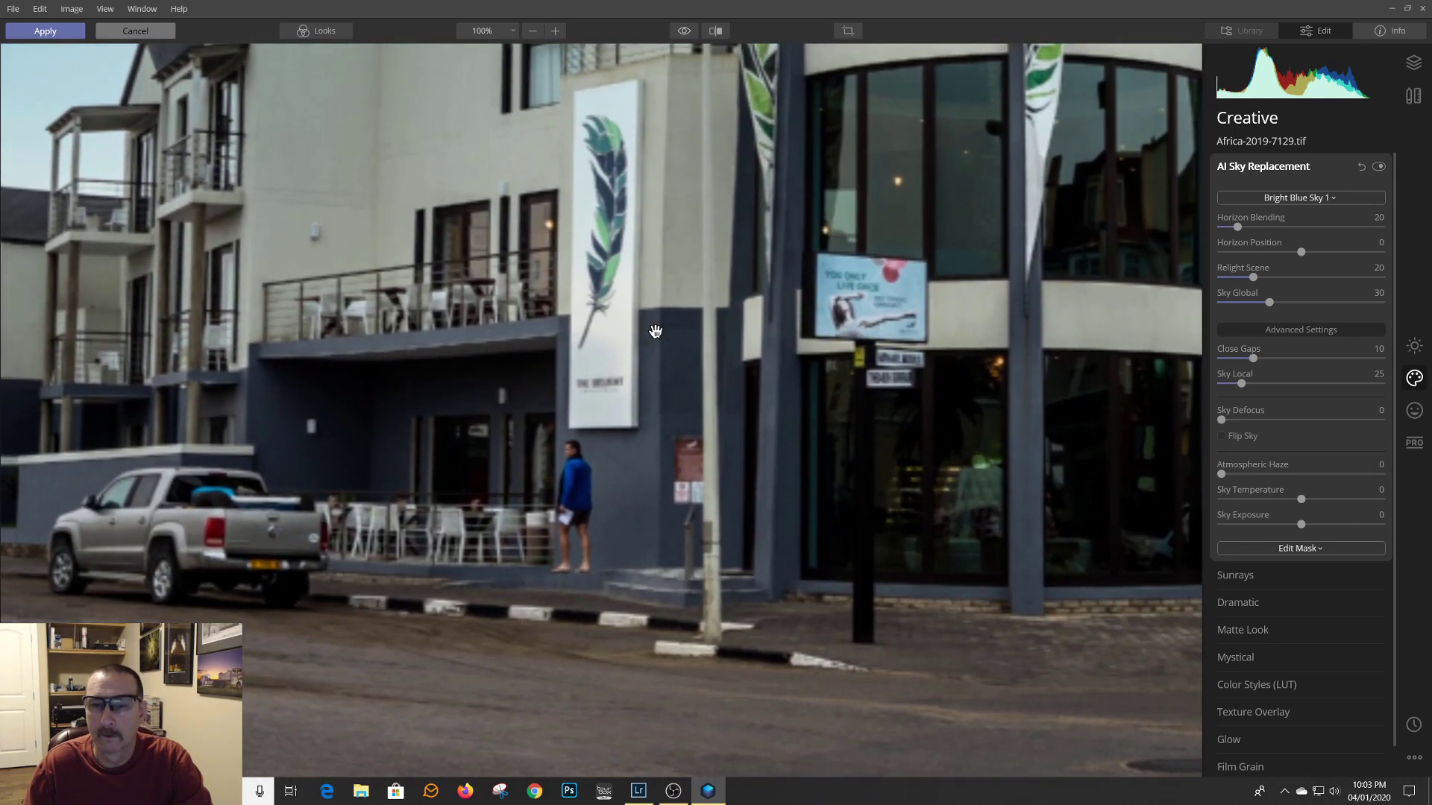
Step: Set the replaced sky's Sky Defocus to 12, Sky Temperature to 10 and Sky Exposure to -25
{"action": "key", "text": "ctrl+0"}
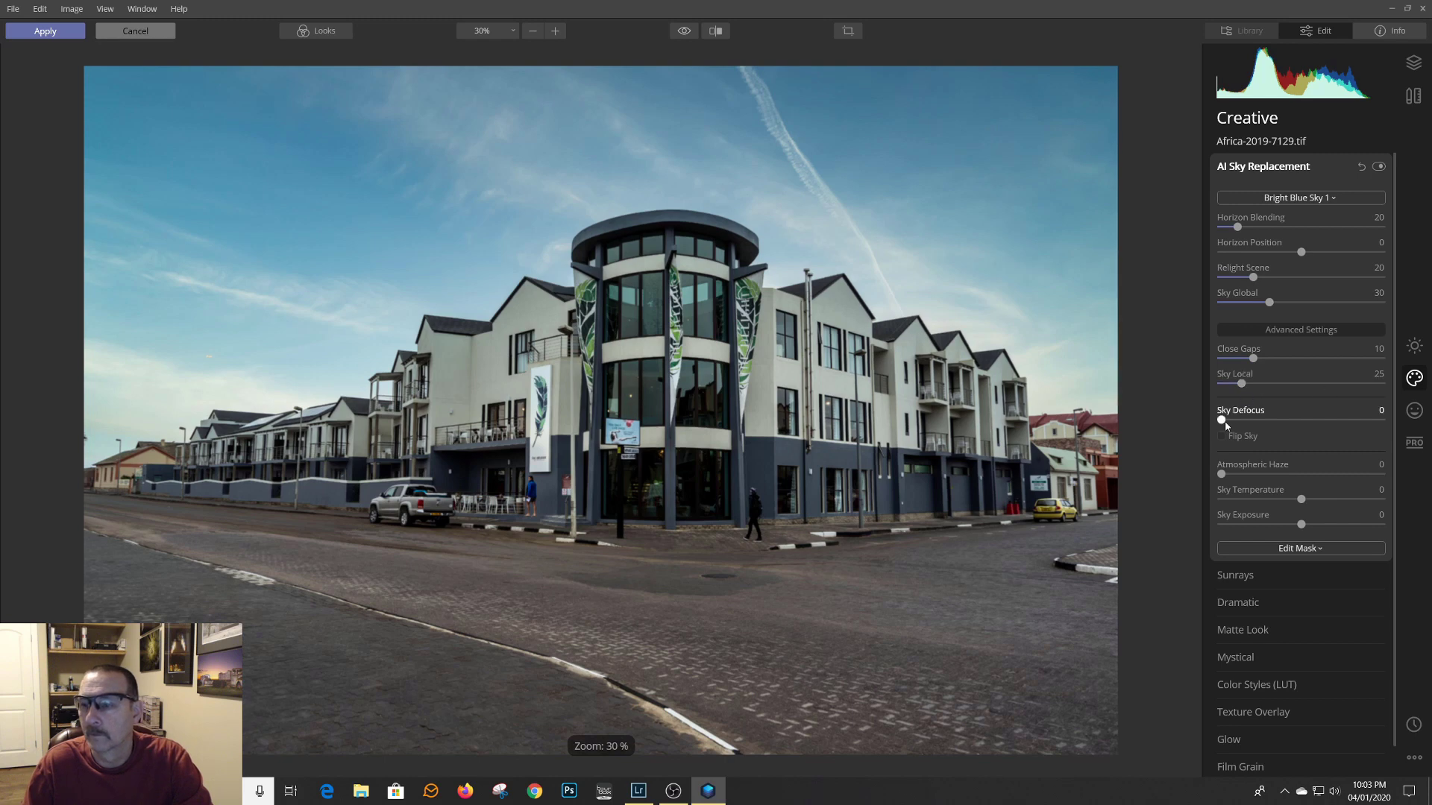
{"action": "left_click_drag", "start_coordinate": [1223, 422], "coordinate": [1239, 420]}
{"action": "left_click_drag", "start_coordinate": [1302, 500], "coordinate": [1281, 523]}
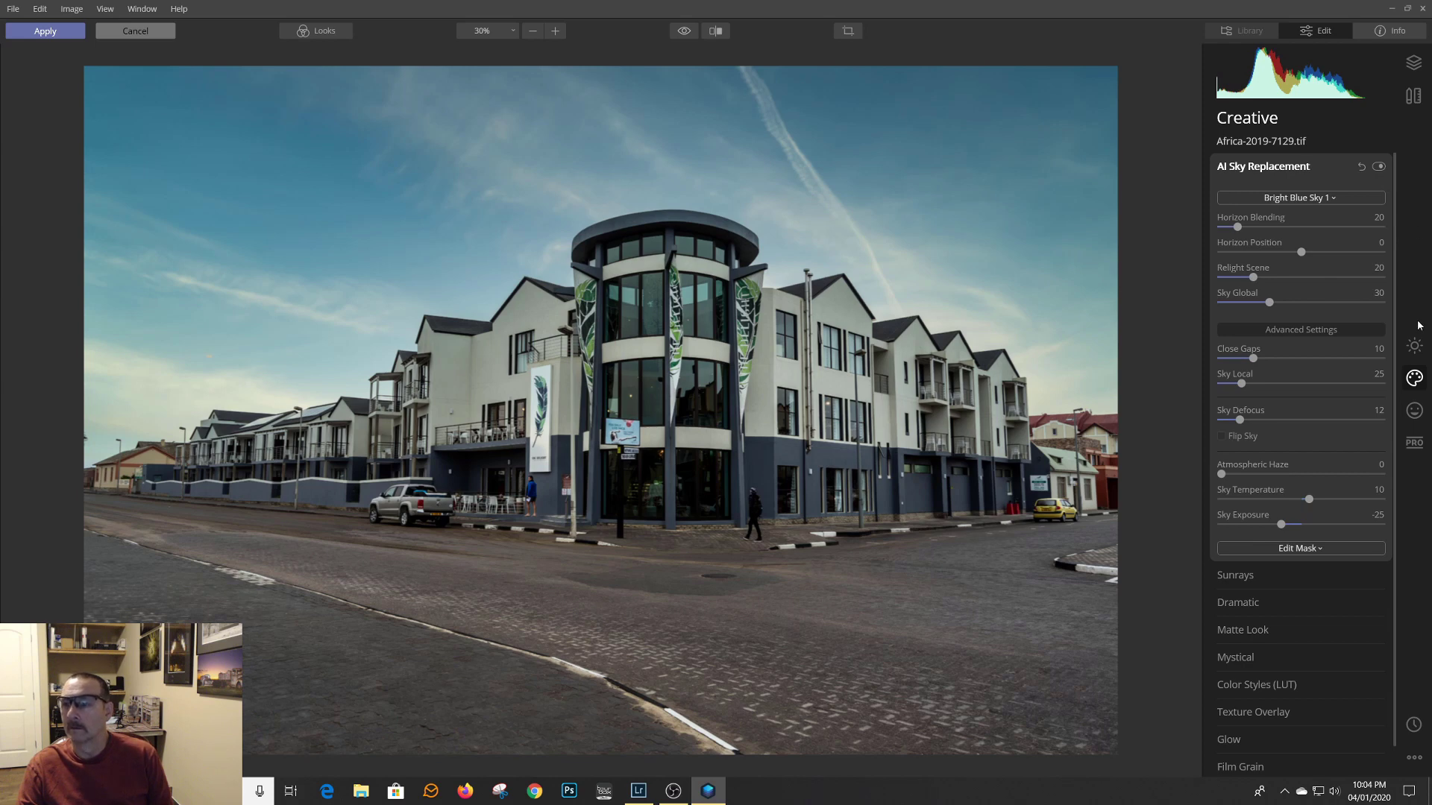
Step: Apply AI Enhance with AI Accent 14 and AI Sky Enhancer 10
{"action": "left_click", "coordinate": [1415, 346]}
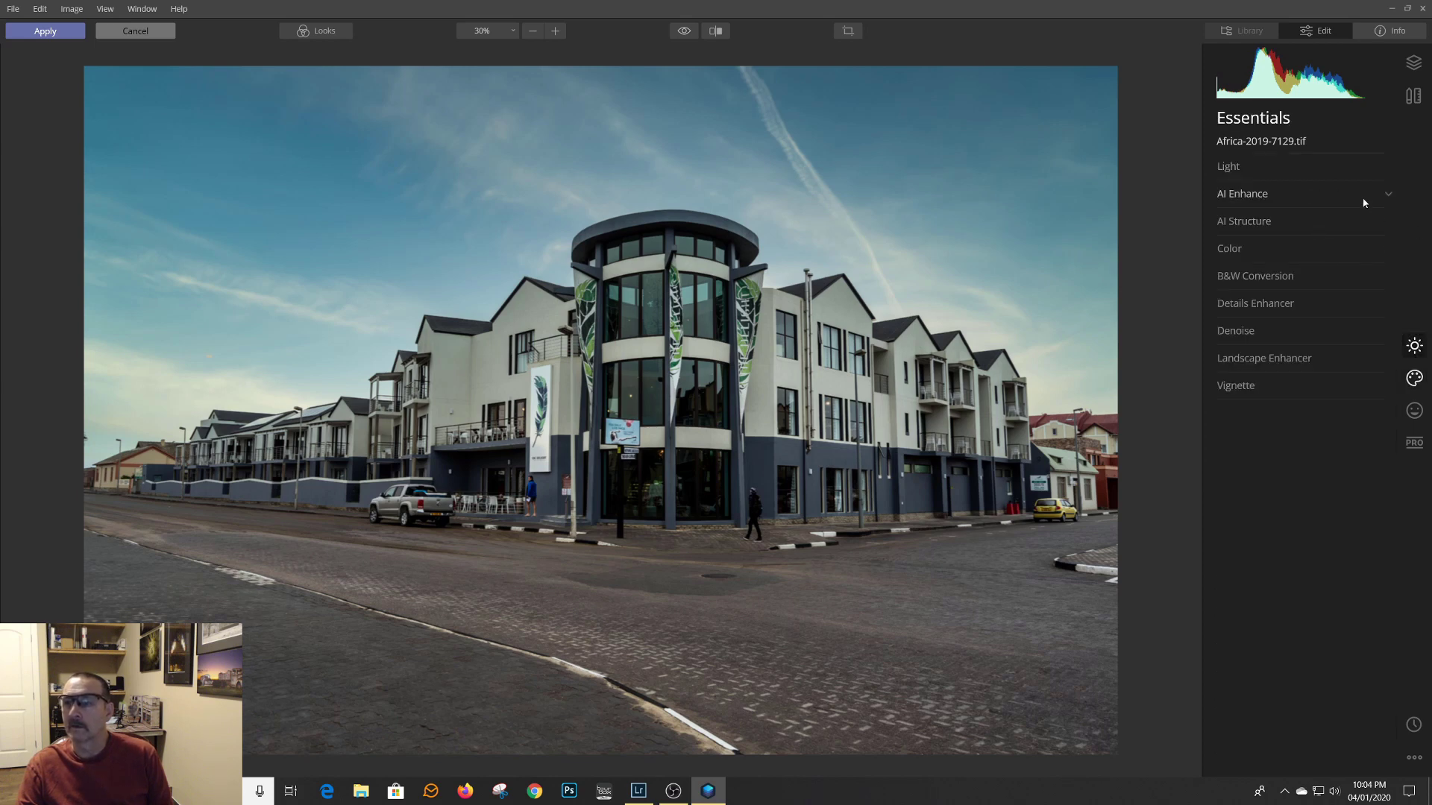
{"action": "left_click", "coordinate": [1385, 195]}
{"action": "left_click", "coordinate": [1243, 227]}
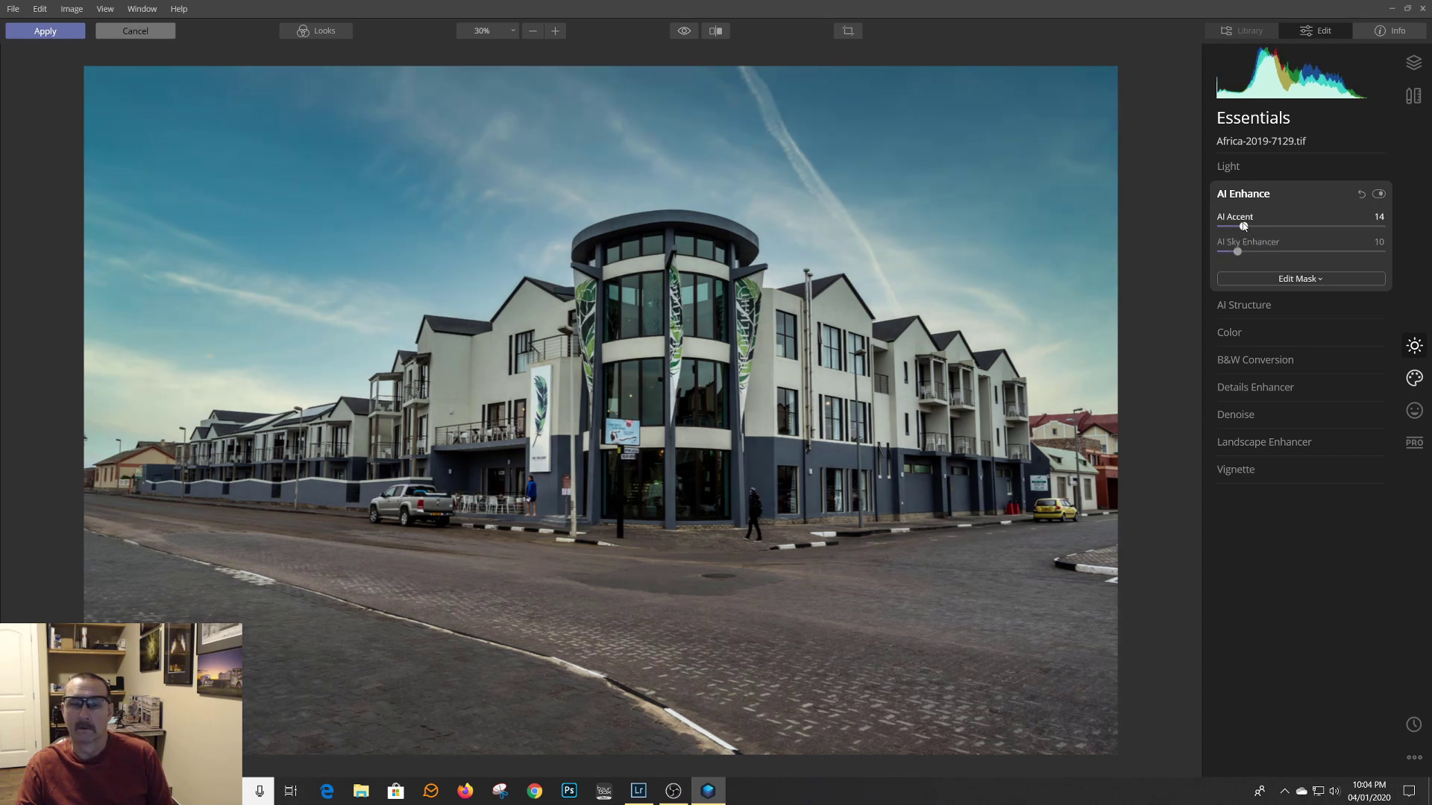
Step: Set AI Structure to Amount 15 and Boost 6, and Details Enhancer to Medium Details 11 and Sharpen 7
{"action": "left_click", "coordinate": [1388, 306]}
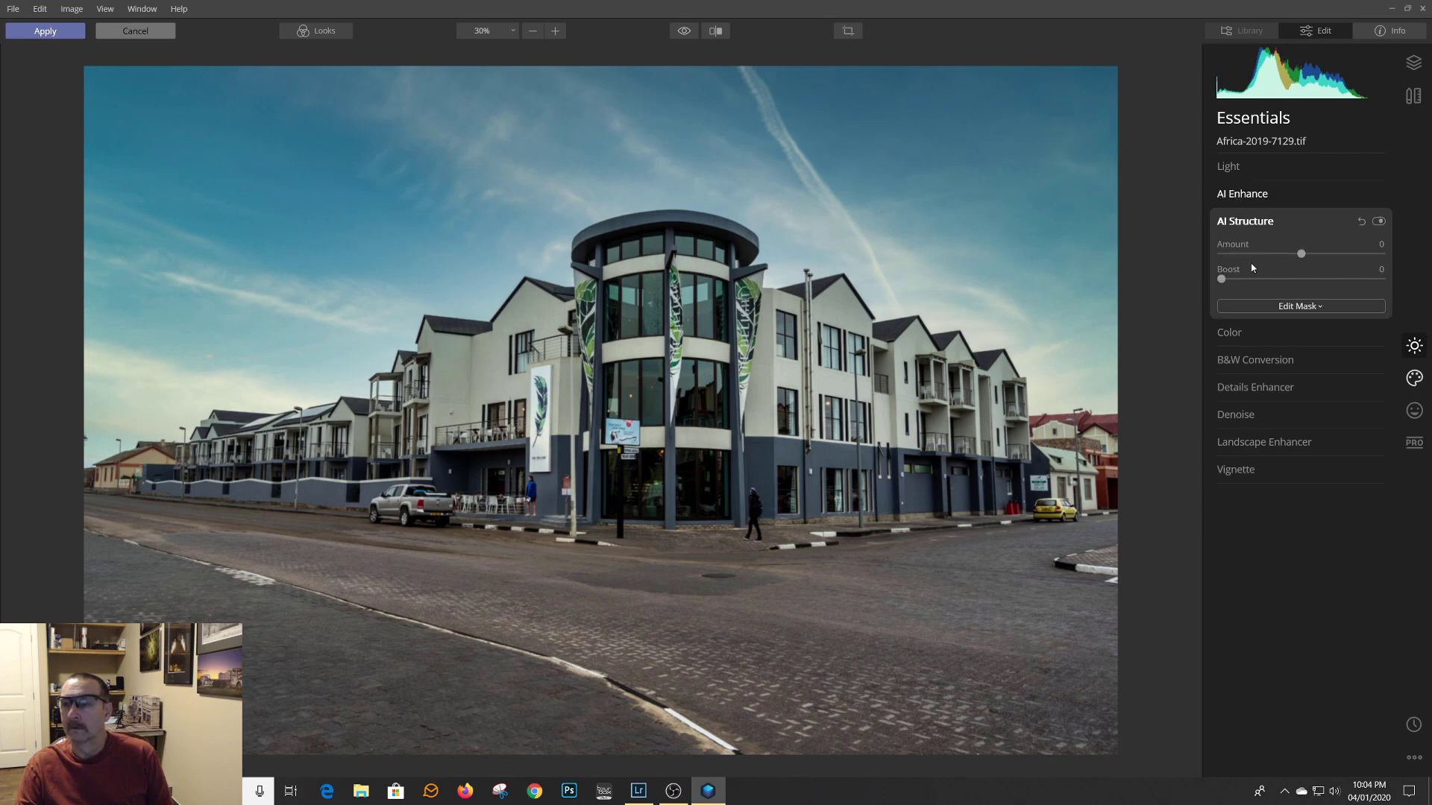
{"action": "left_click", "coordinate": [1231, 280]}
{"action": "left_click_drag", "start_coordinate": [1302, 254], "coordinate": [1312, 255]}
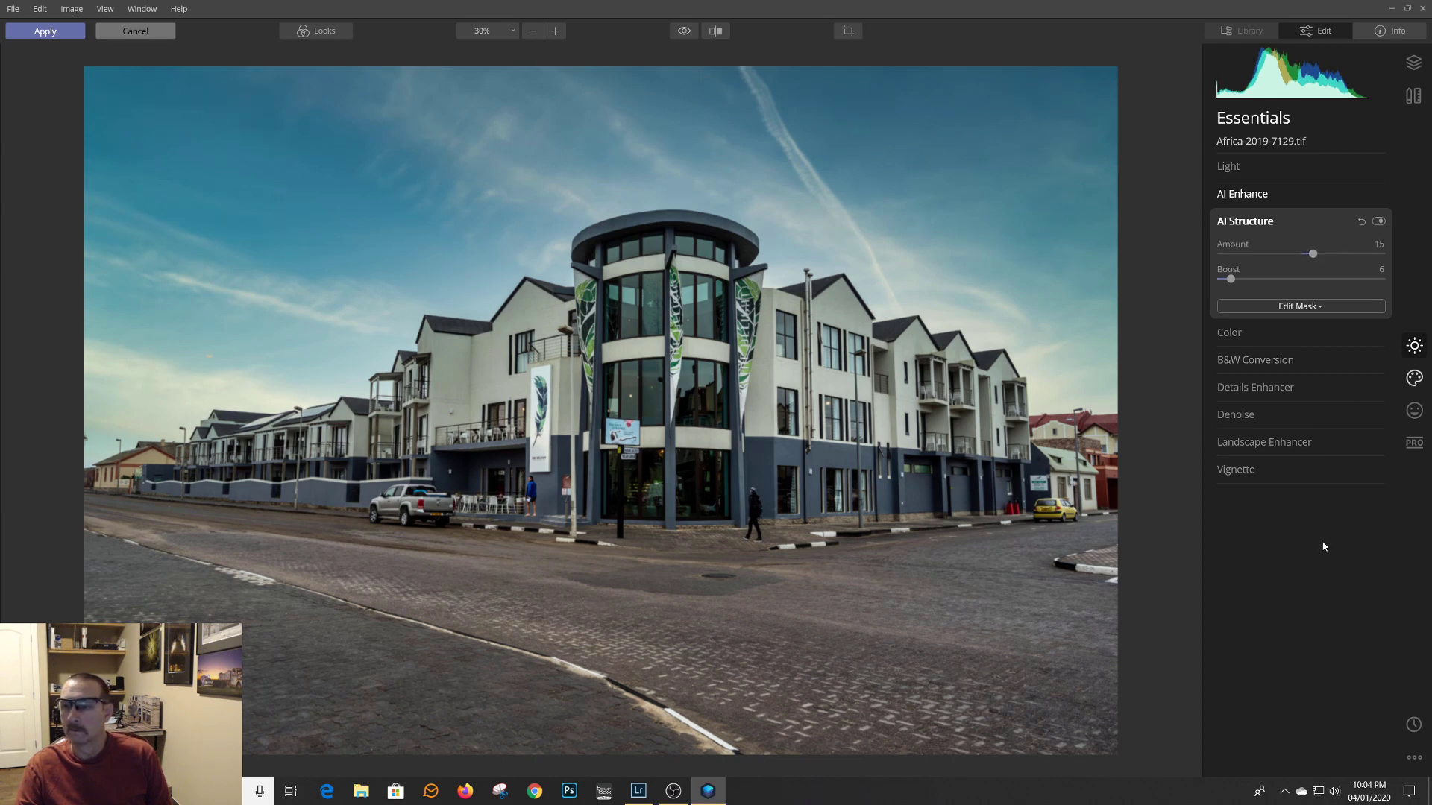
{"action": "left_click", "coordinate": [1379, 387]}
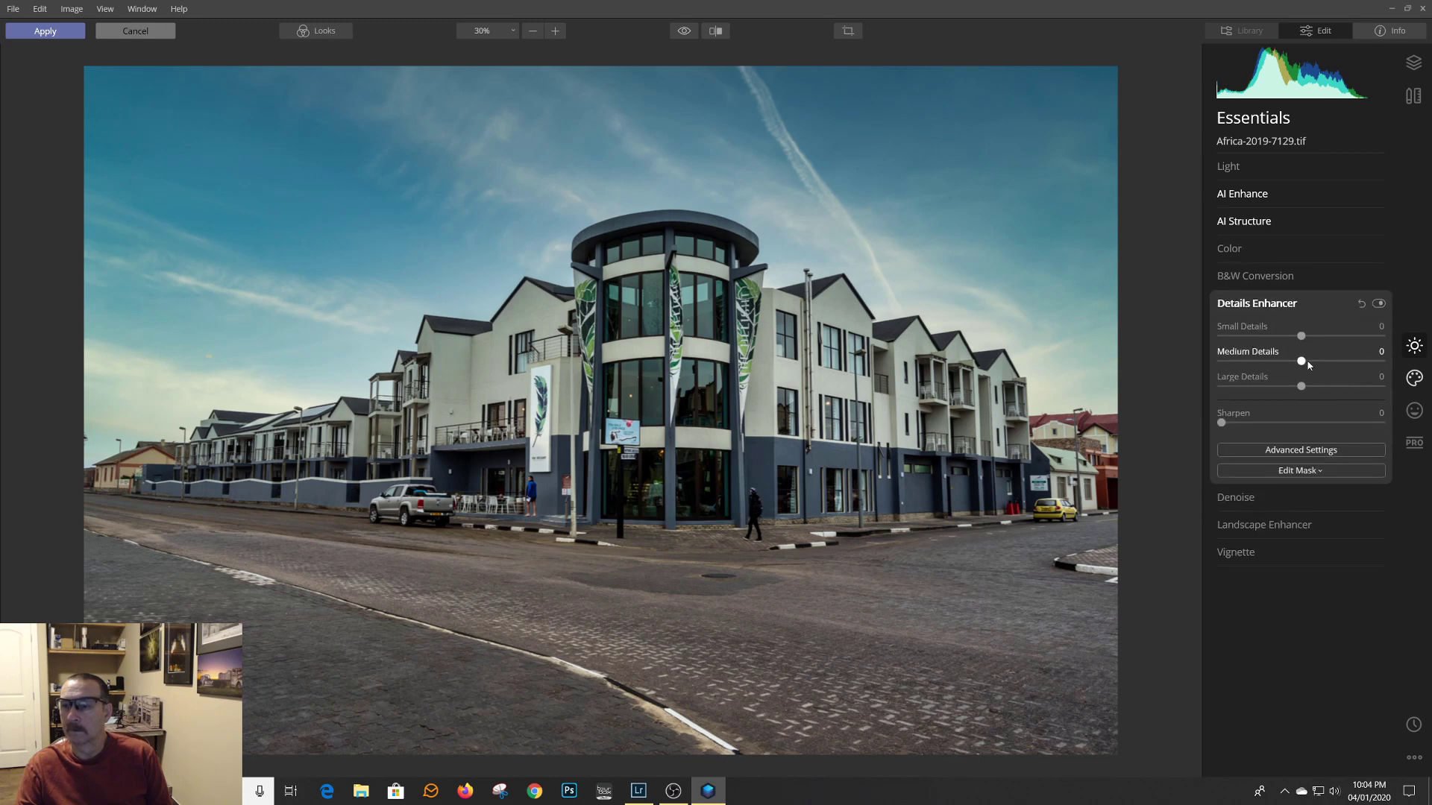
{"action": "left_click_drag", "start_coordinate": [1302, 363], "coordinate": [1311, 365]}
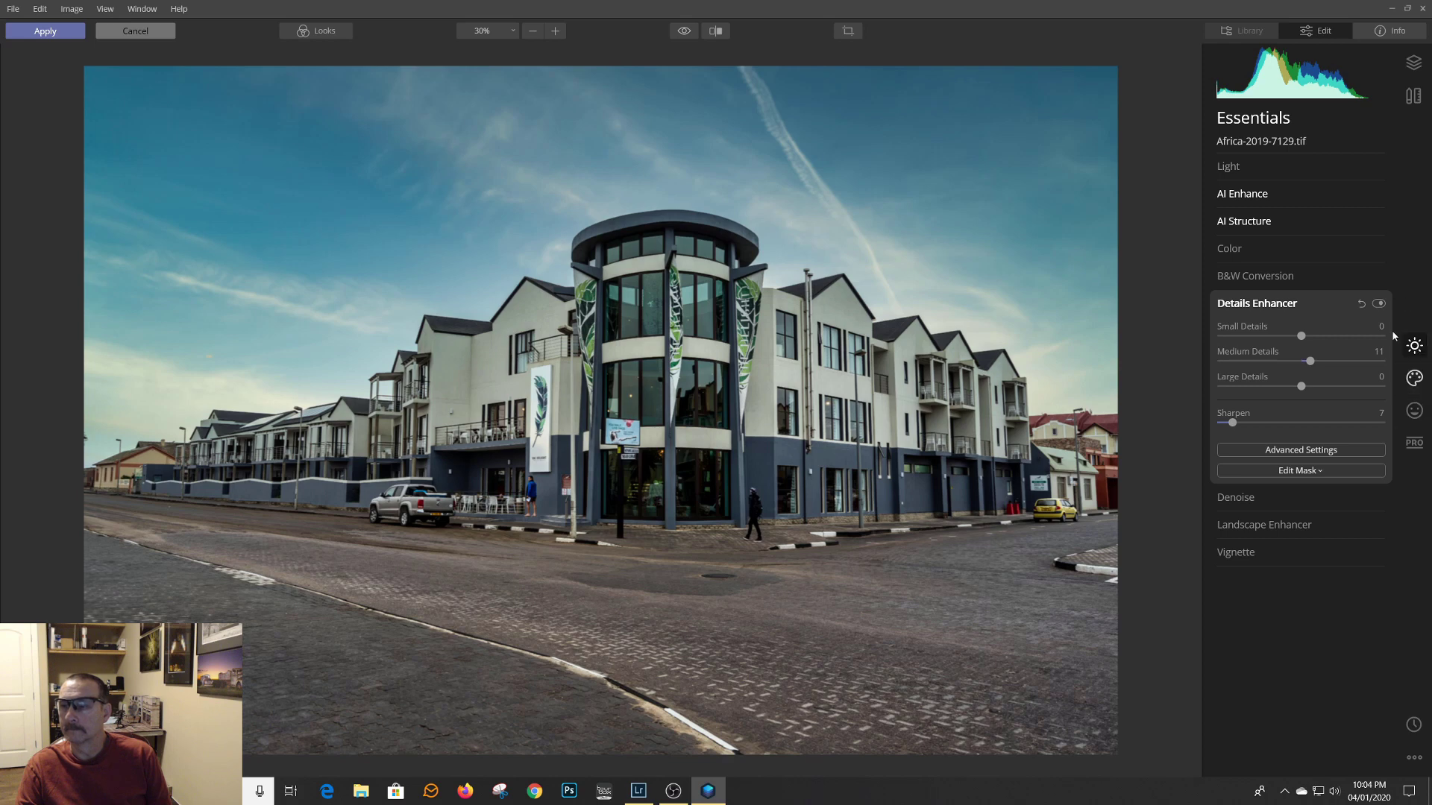
Step: Erase the small spot in the sky above the long row of buildings on the photo's left side
{"action": "left_click", "coordinate": [1413, 96]}
{"action": "left_click", "coordinate": [1312, 192]}
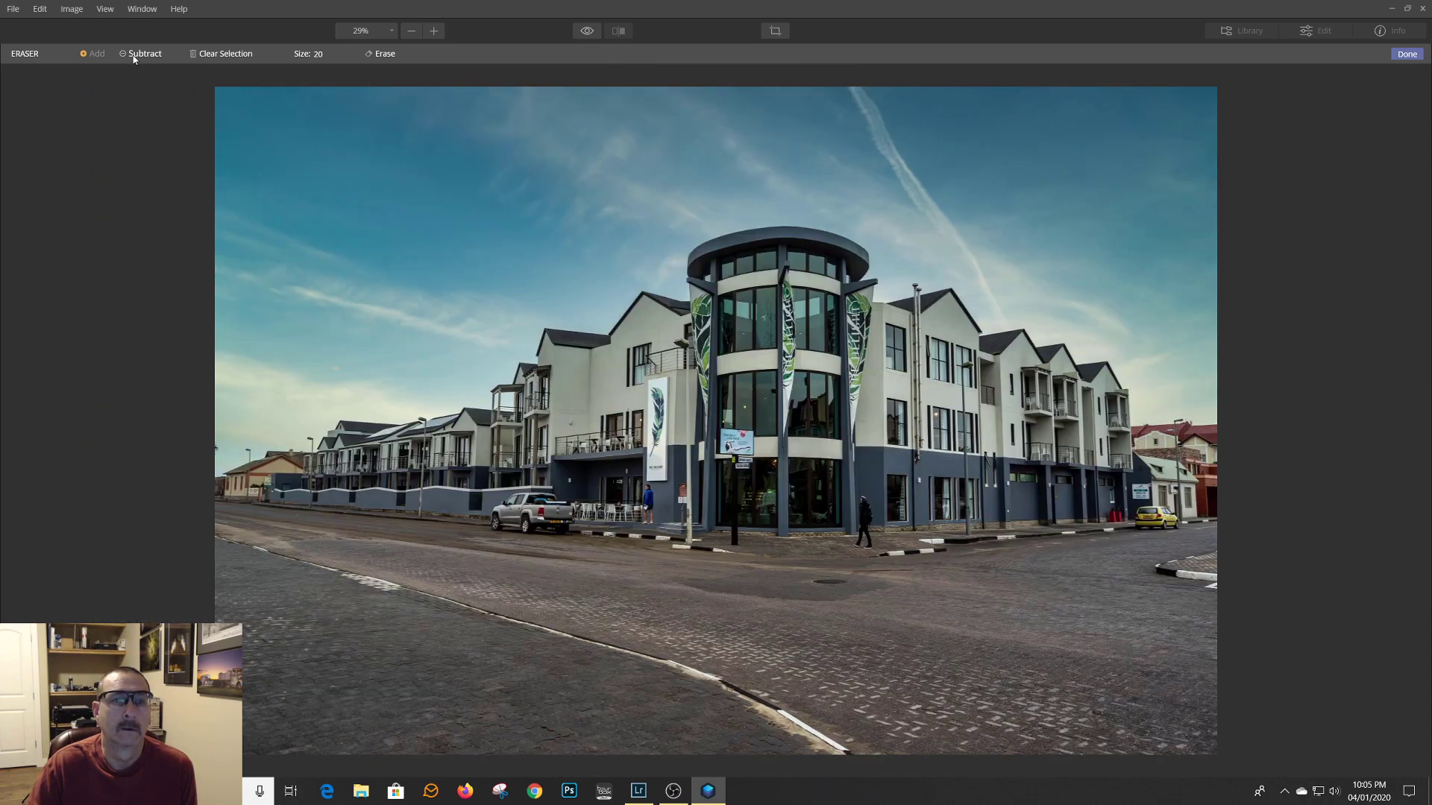
{"action": "mouse_move", "coordinate": [342, 373]}
{"action": "left_mouse_down"}
{"action": "mouse_move", "coordinate": [328, 371]}
{"action": "mouse_move", "coordinate": [344, 368]}
{"action": "left_mouse_up"}
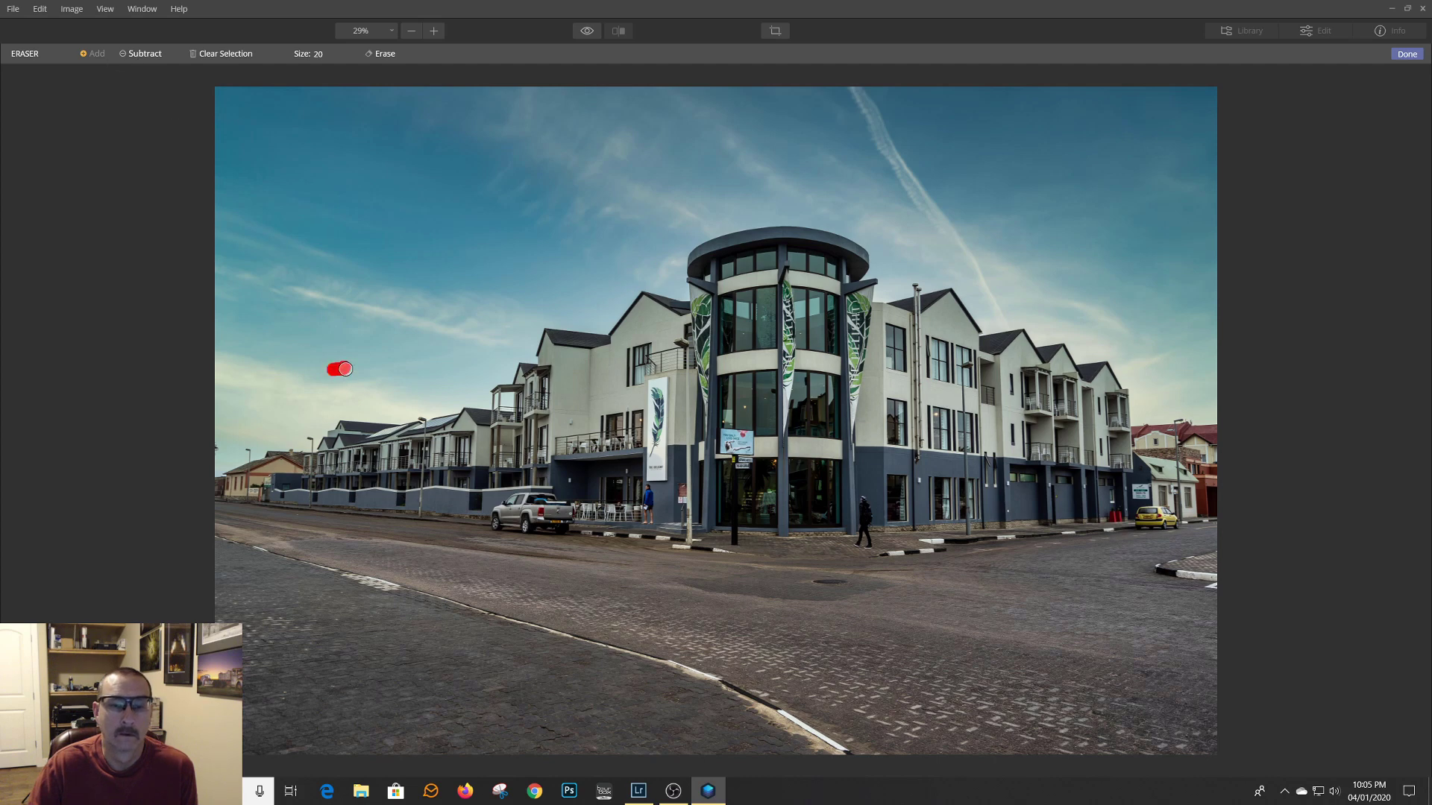
{"action": "left_click", "coordinate": [385, 53]}
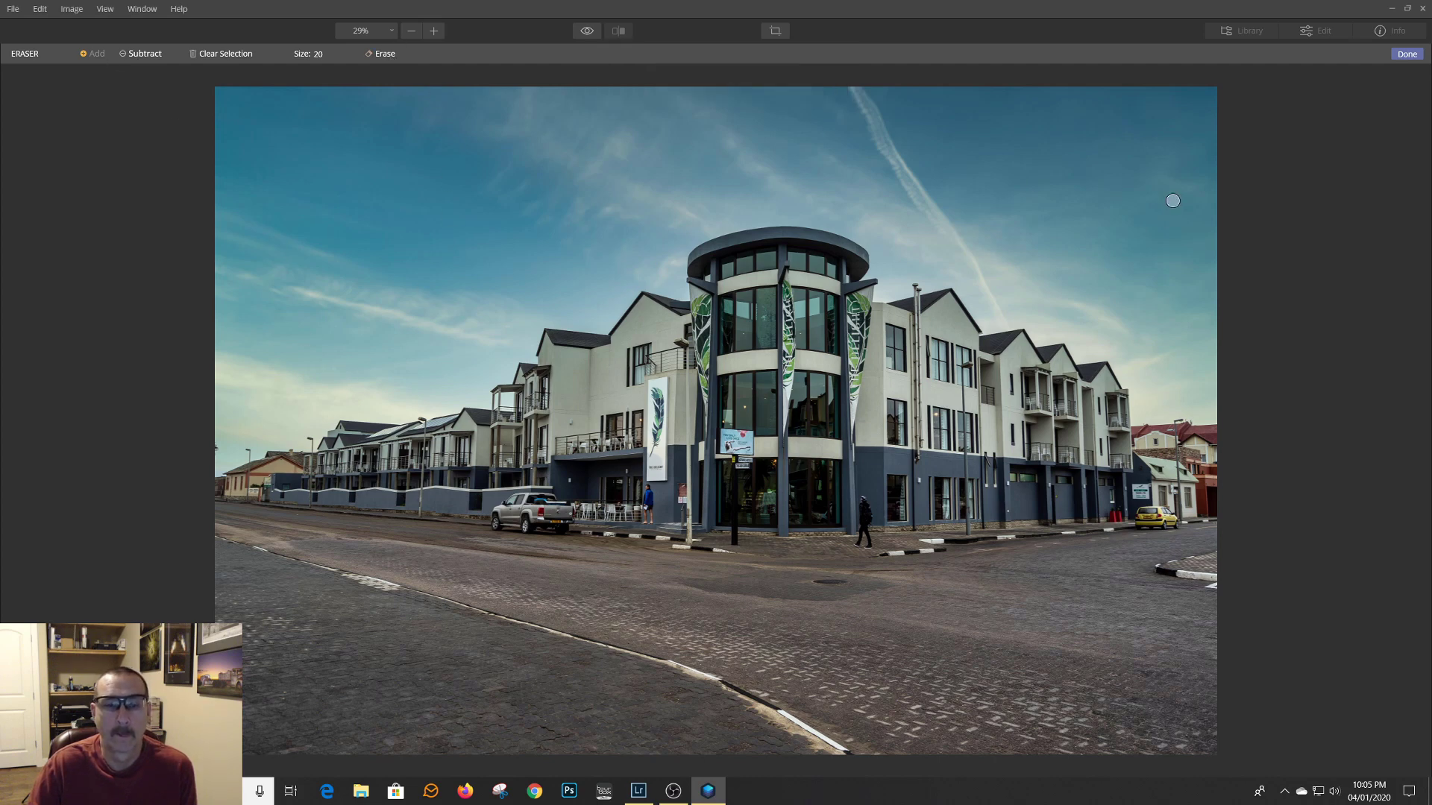
{"action": "left_click", "coordinate": [1407, 53]}
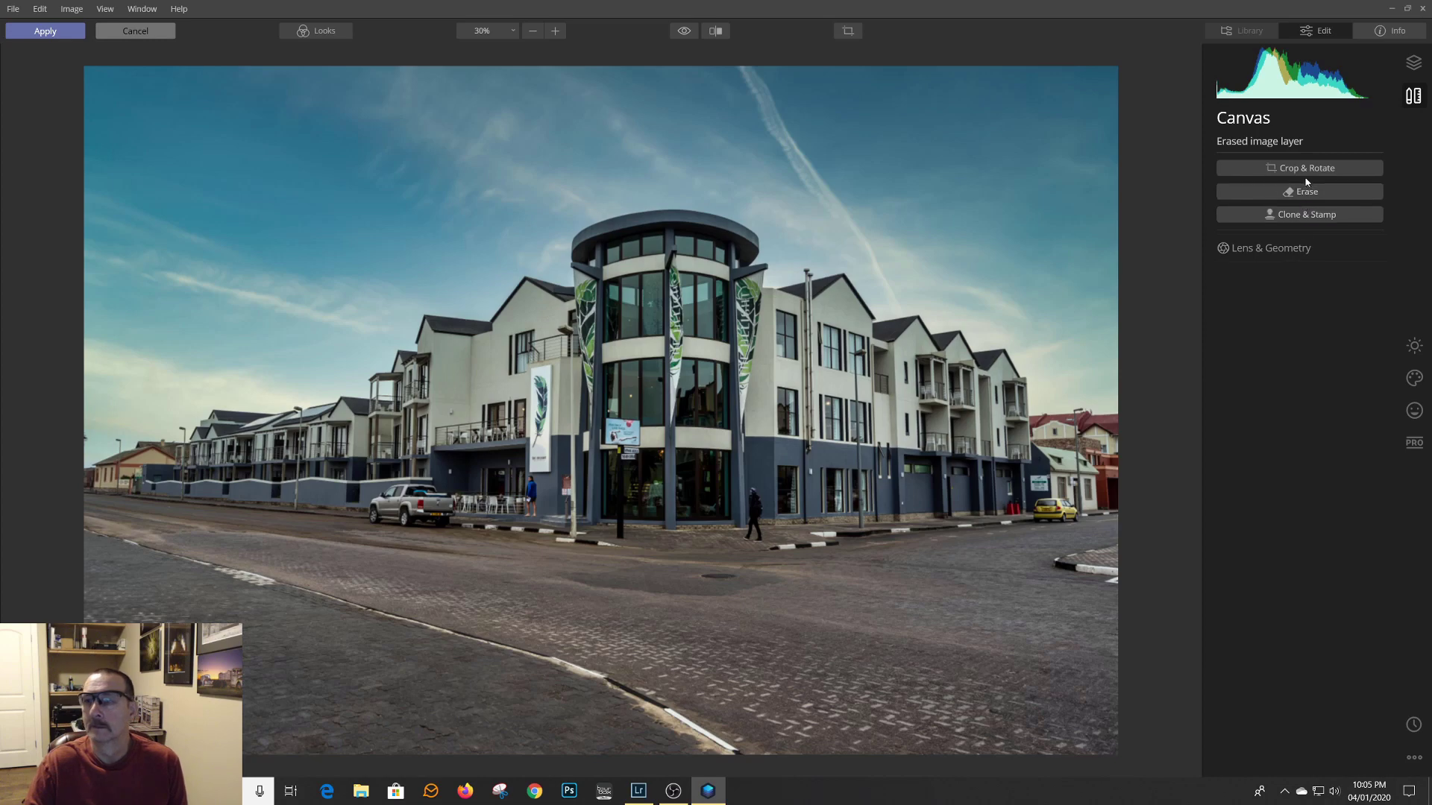
Step: Start a 16:9 crop of the photo and reposition it to keep the full sky and cut off foreground road
{"action": "key", "text": "c"}
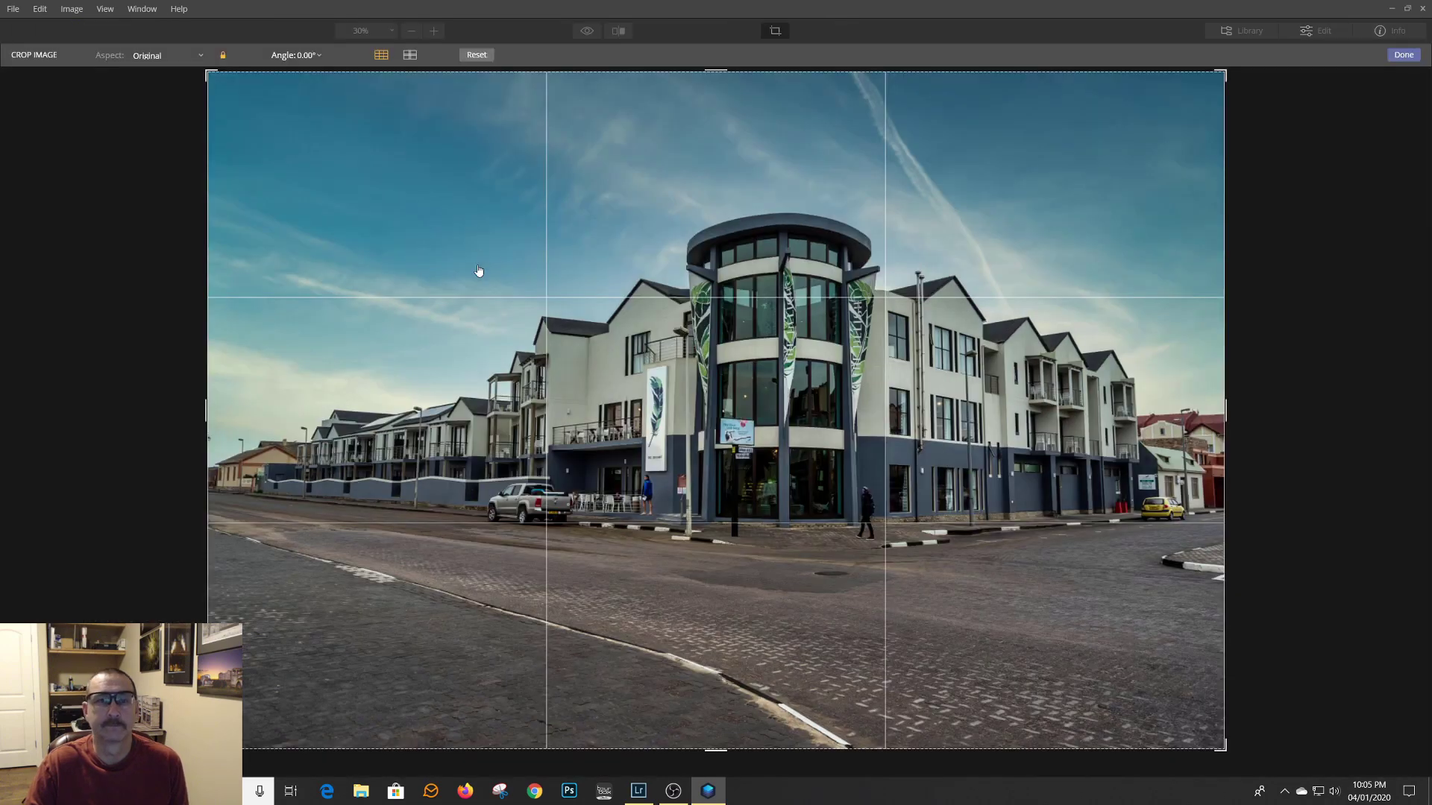
{"action": "left_click", "coordinate": [223, 55]}
{"action": "left_click", "coordinate": [203, 56]}
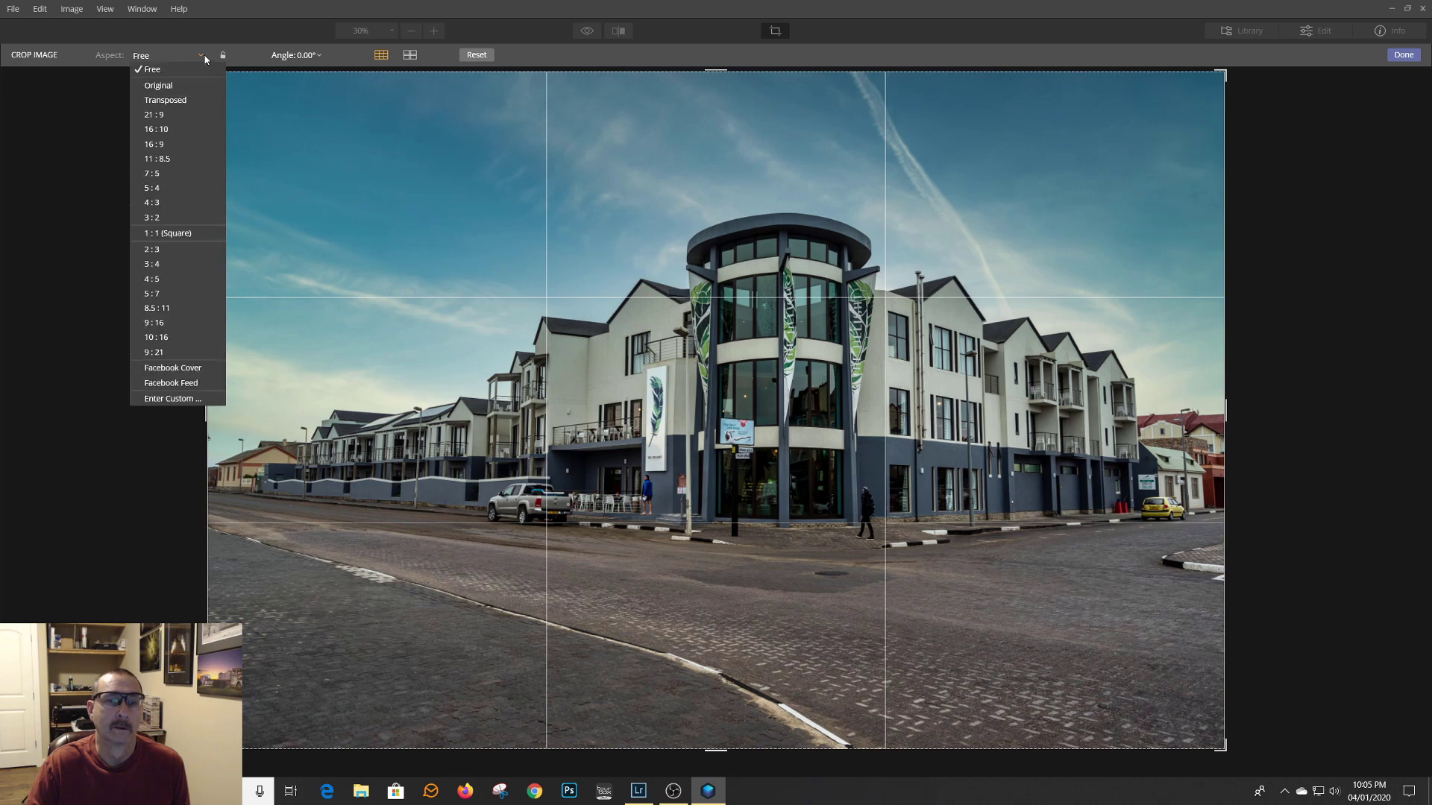
{"action": "left_click", "coordinate": [175, 144]}
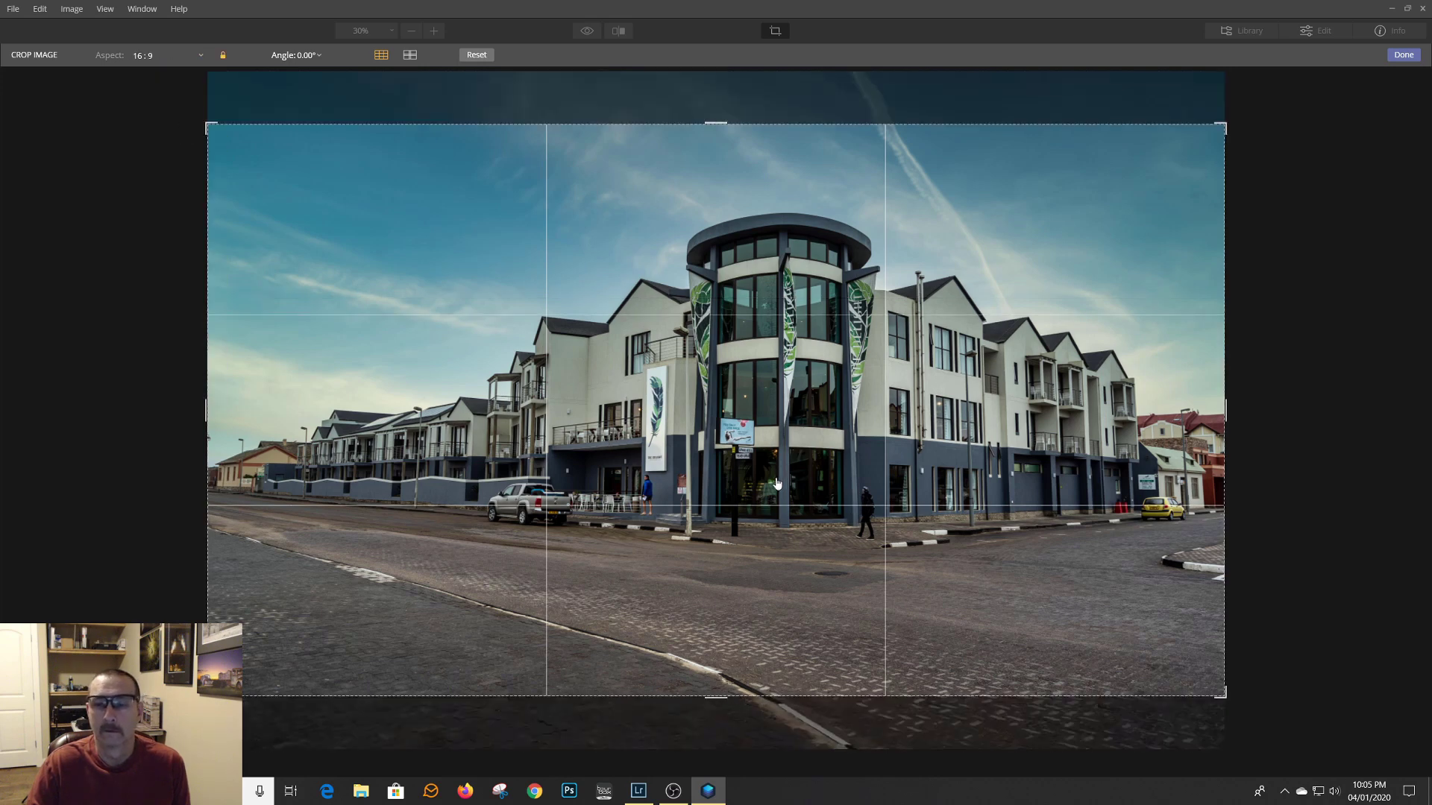
{"action": "left_click_drag", "start_coordinate": [778, 476], "coordinate": [762, 531]}
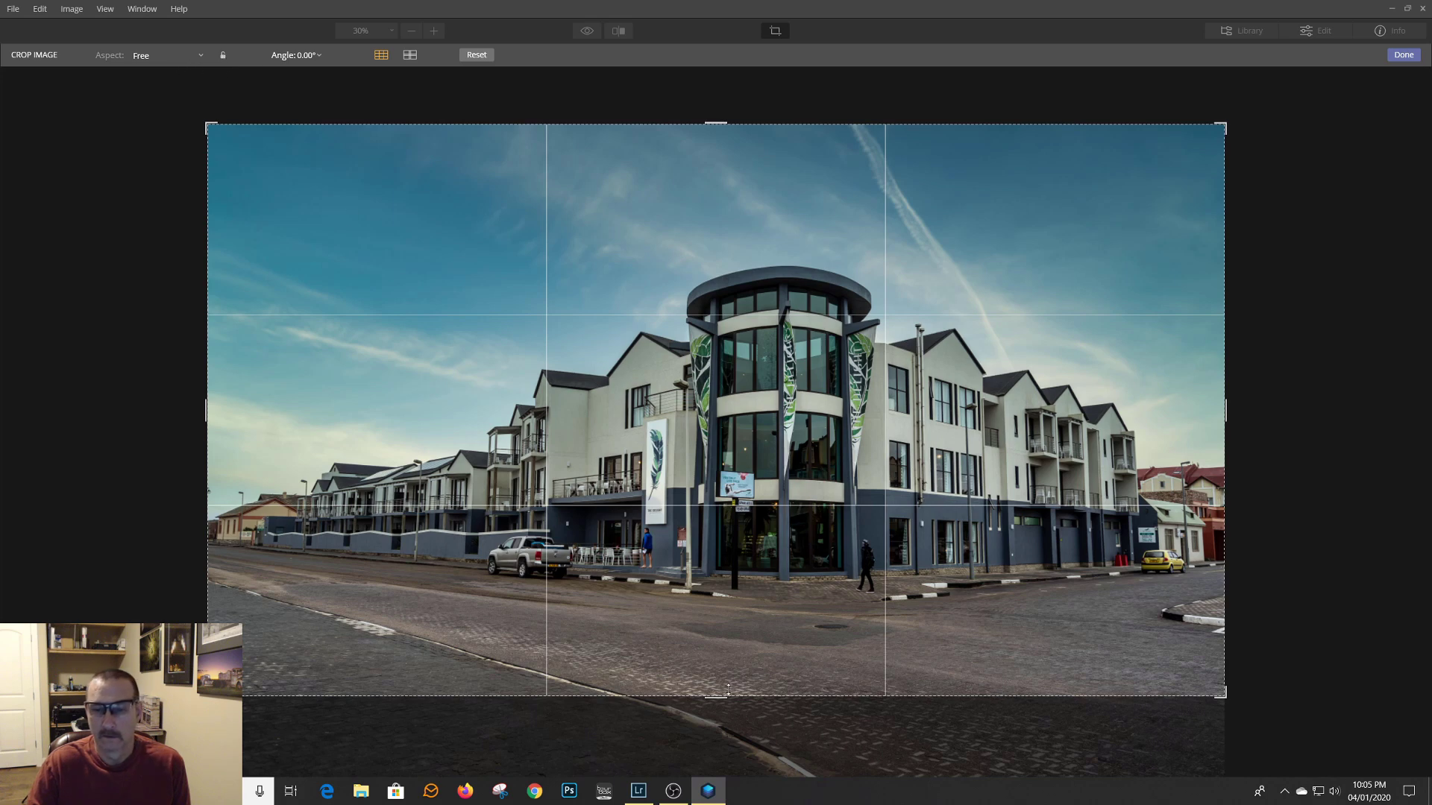
Step: Tighten the crop freely along its lower and left edges to remove more road and the far-left house, and apply it
{"action": "left_click_drag", "start_coordinate": [716, 697], "coordinate": [716, 679]}
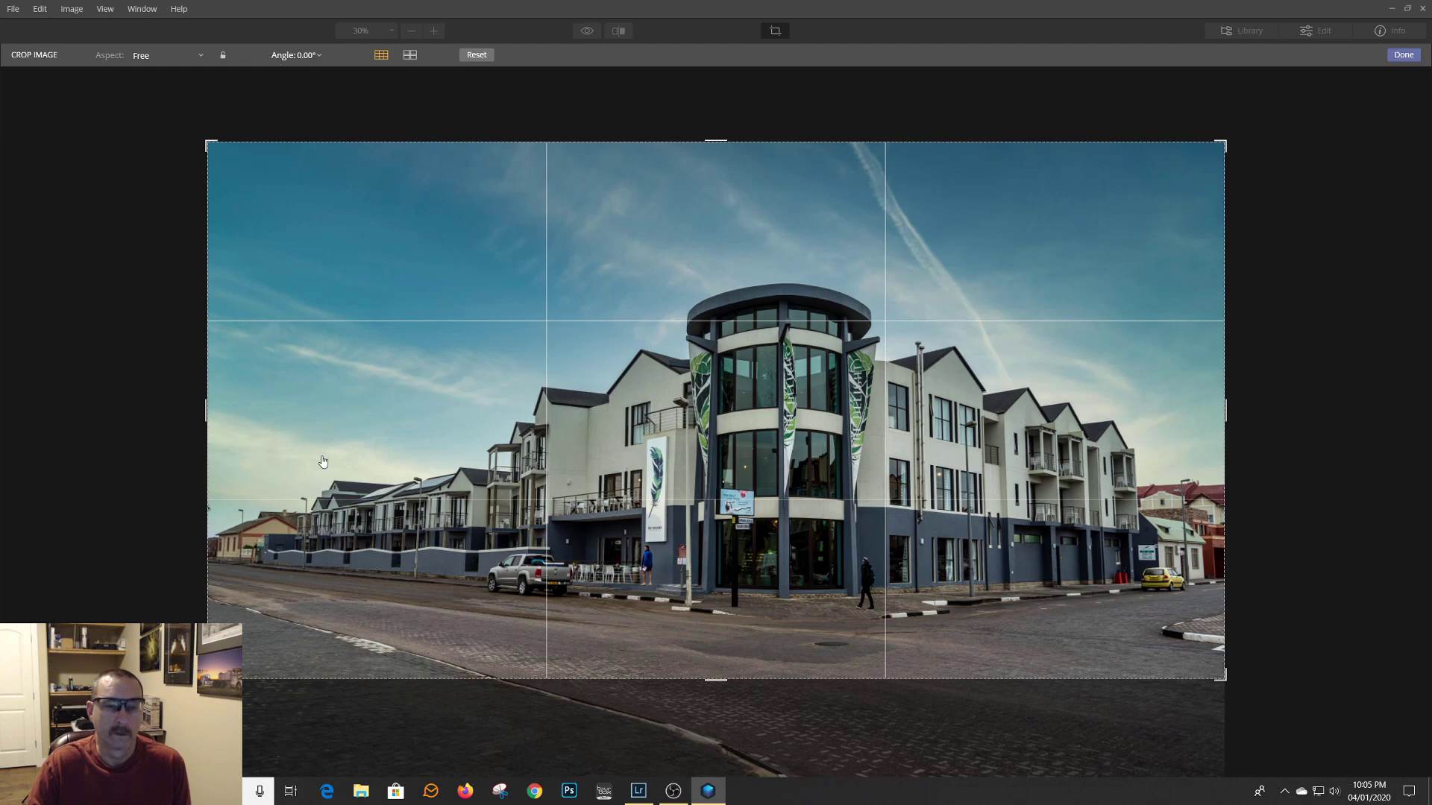
{"action": "left_click_drag", "start_coordinate": [226, 407], "coordinate": [237, 407]}
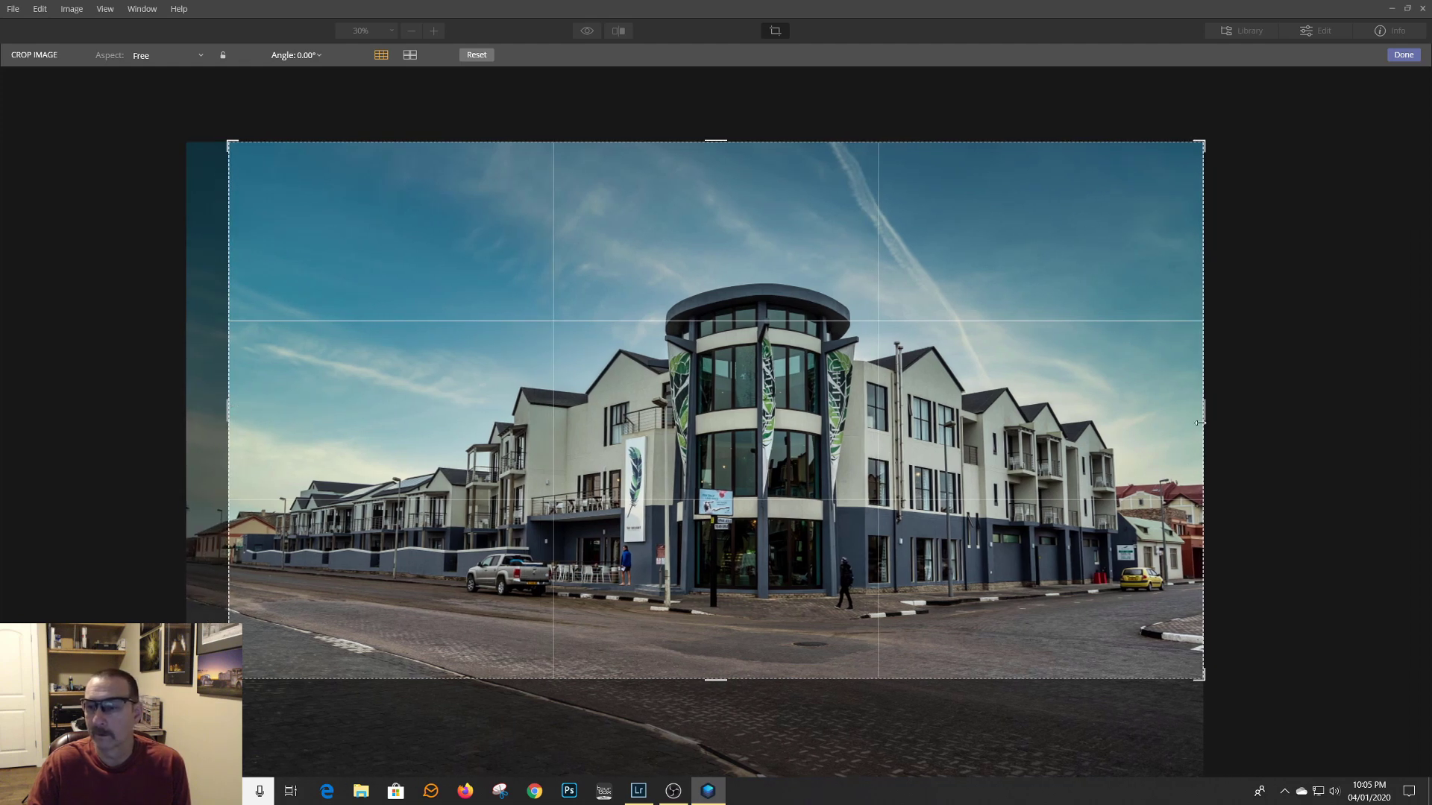
{"action": "left_click_drag", "start_coordinate": [1203, 409], "coordinate": [1210, 408]}
{"action": "left_click_drag", "start_coordinate": [228, 415], "coordinate": [250, 411]}
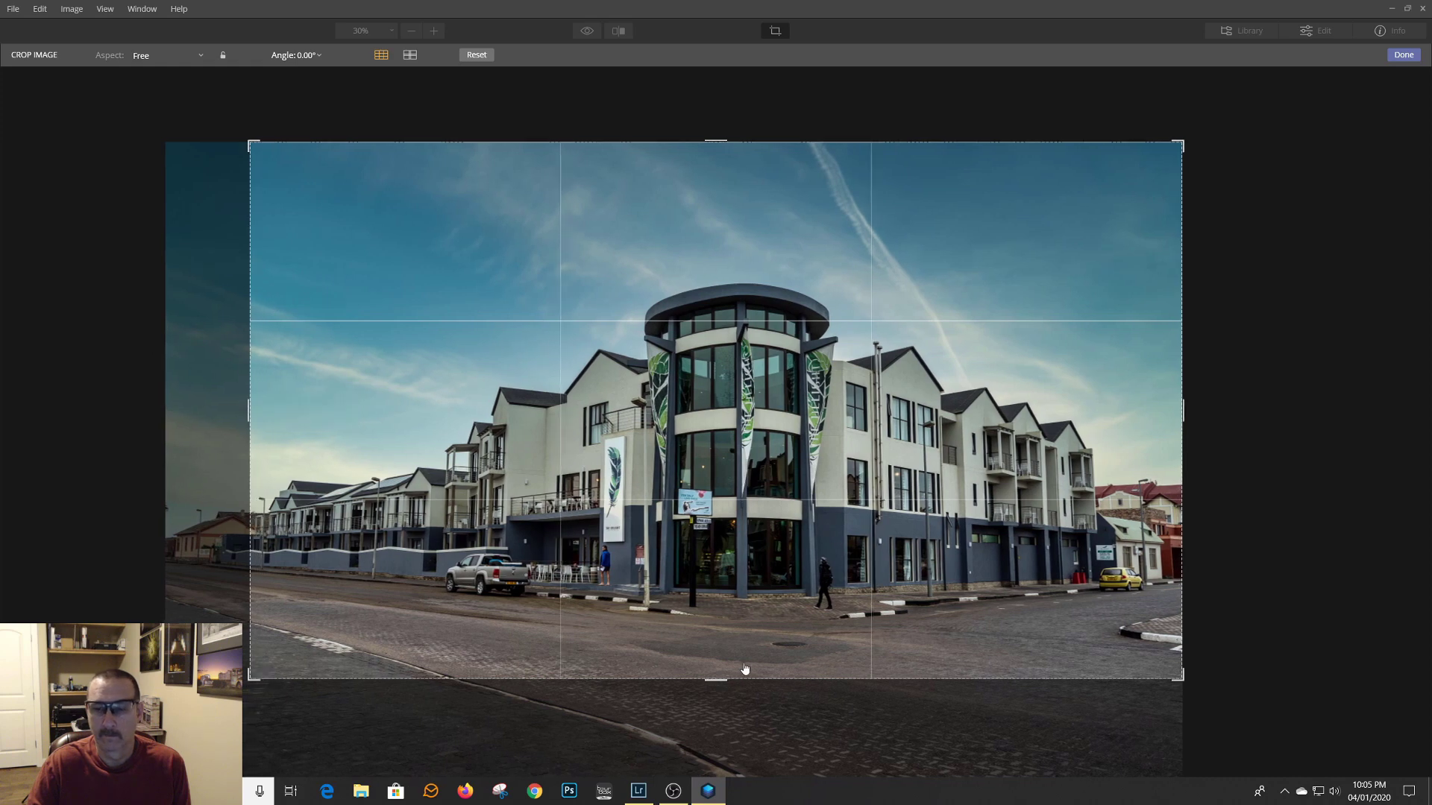
{"action": "left_click_drag", "start_coordinate": [729, 679], "coordinate": [725, 664]}
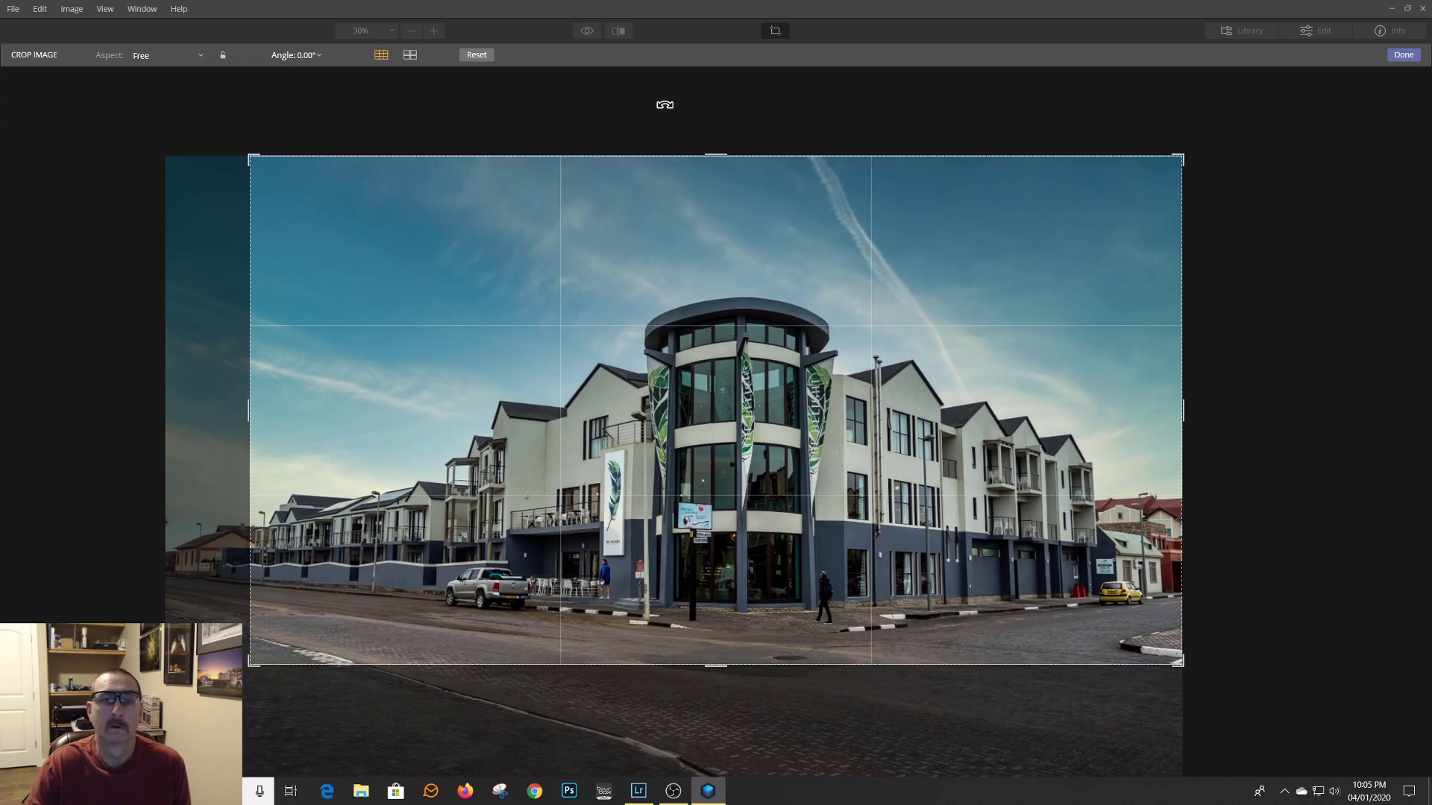
{"action": "left_click", "coordinate": [1408, 57]}
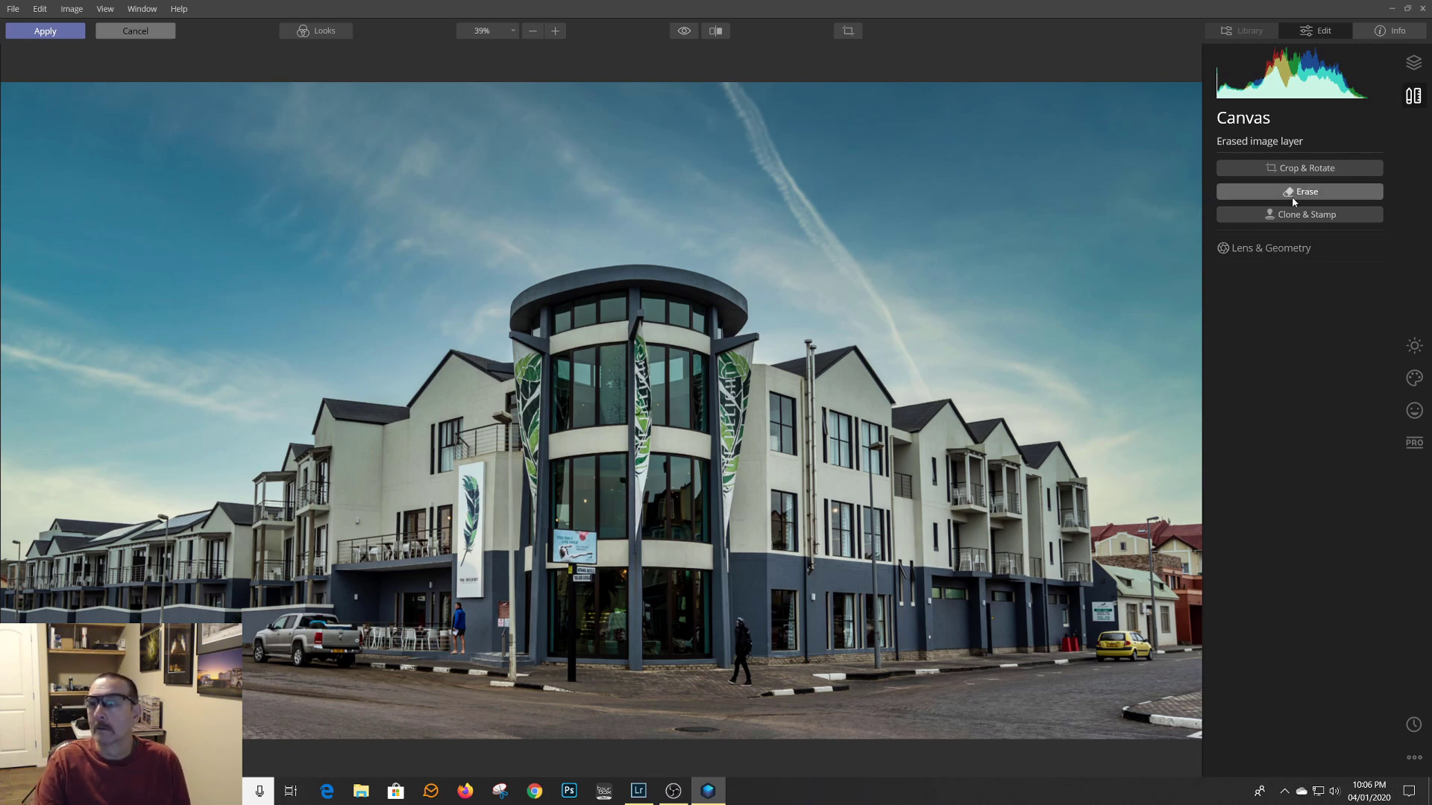
Step: Apply an Adjustable Gradient to the top of the photo with Exposure -34, Contrast 8, Shadows -10 and Warmth -9
{"action": "left_click", "coordinate": [1409, 64]}
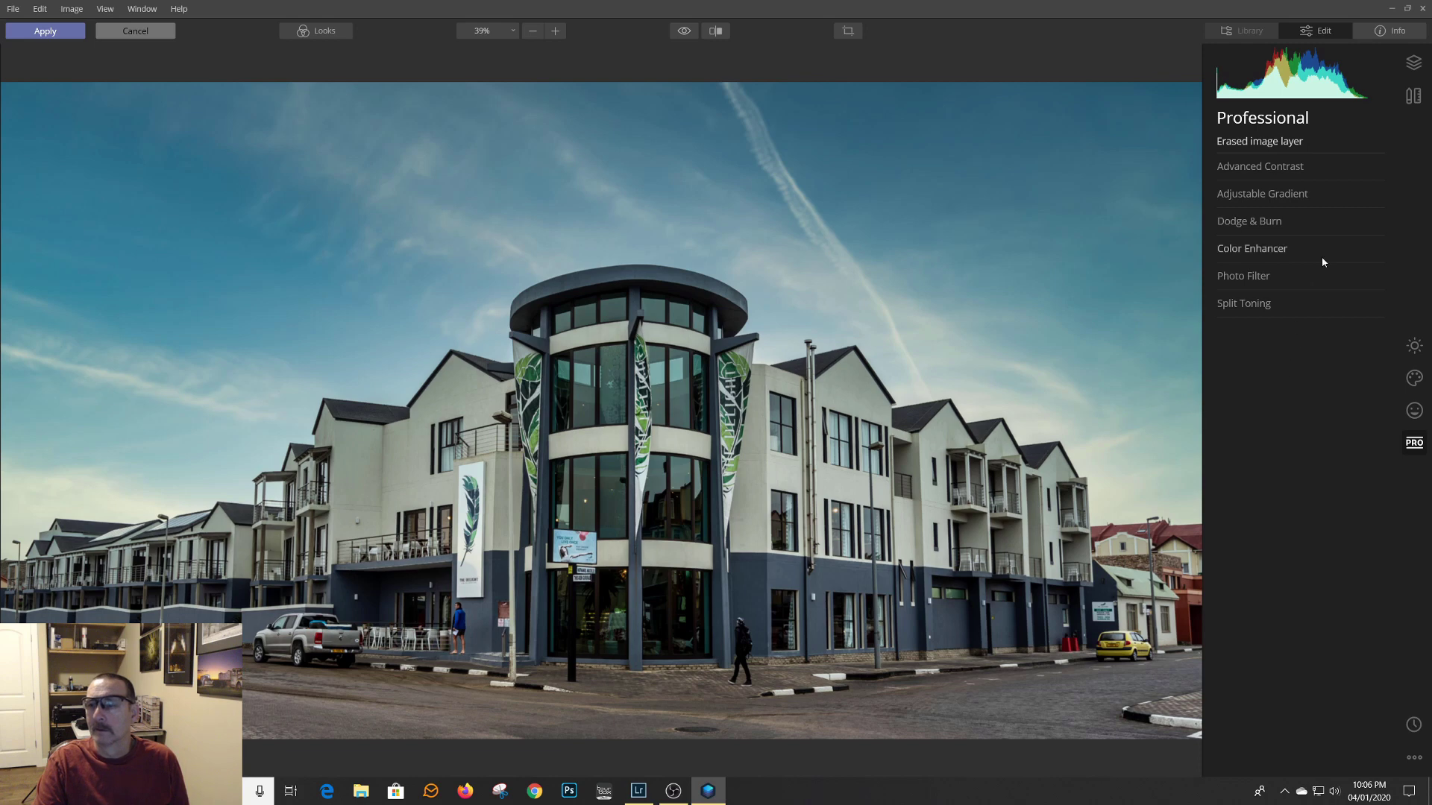
{"action": "left_click", "coordinate": [1381, 197]}
{"action": "mouse_move", "coordinate": [1302, 271]}
{"action": "left_mouse_down"}
{"action": "mouse_move", "coordinate": [1276, 275]}
{"action": "mouse_move", "coordinate": [1310, 296]}
{"action": "left_mouse_up"}
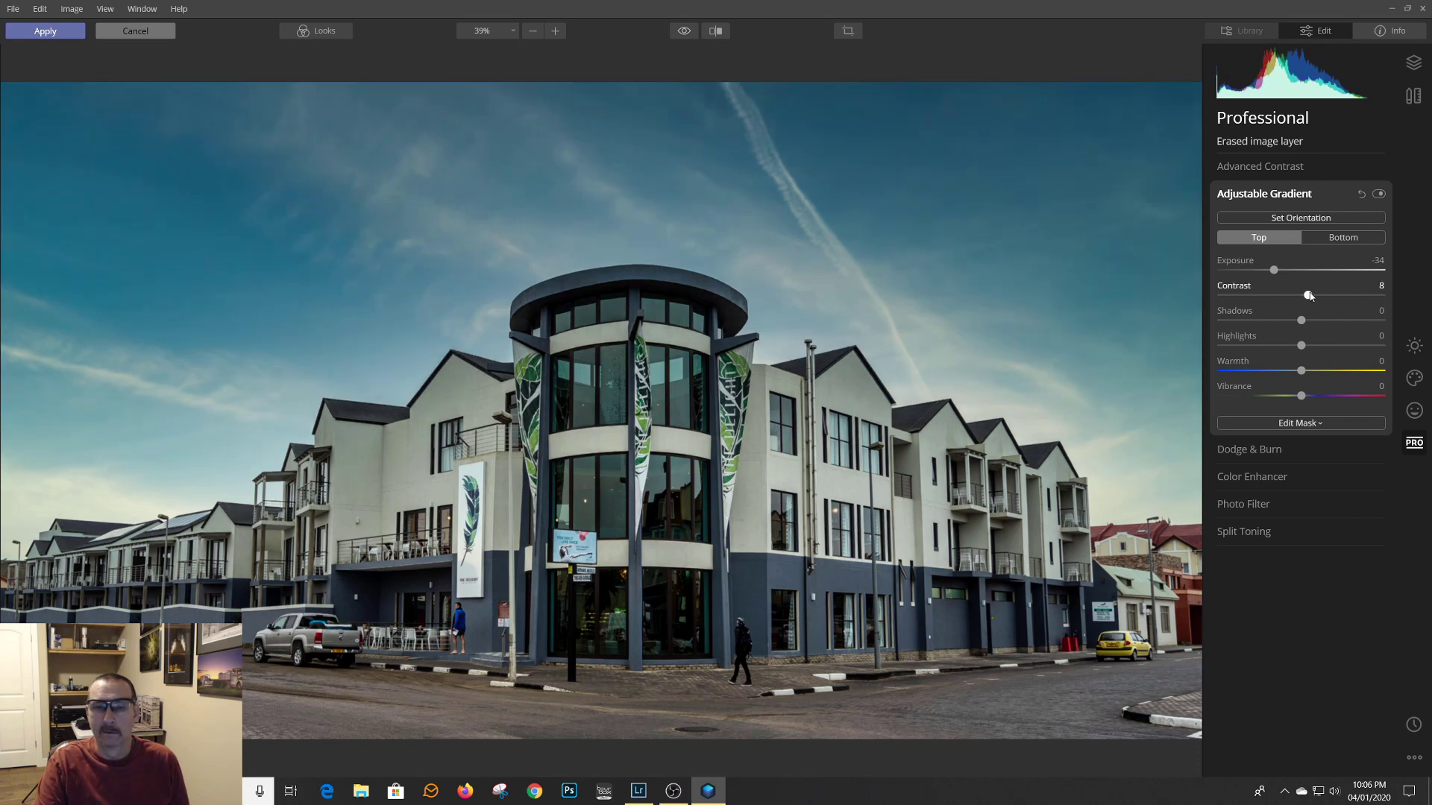
{"action": "left_click_drag", "start_coordinate": [1302, 371], "coordinate": [1295, 371]}
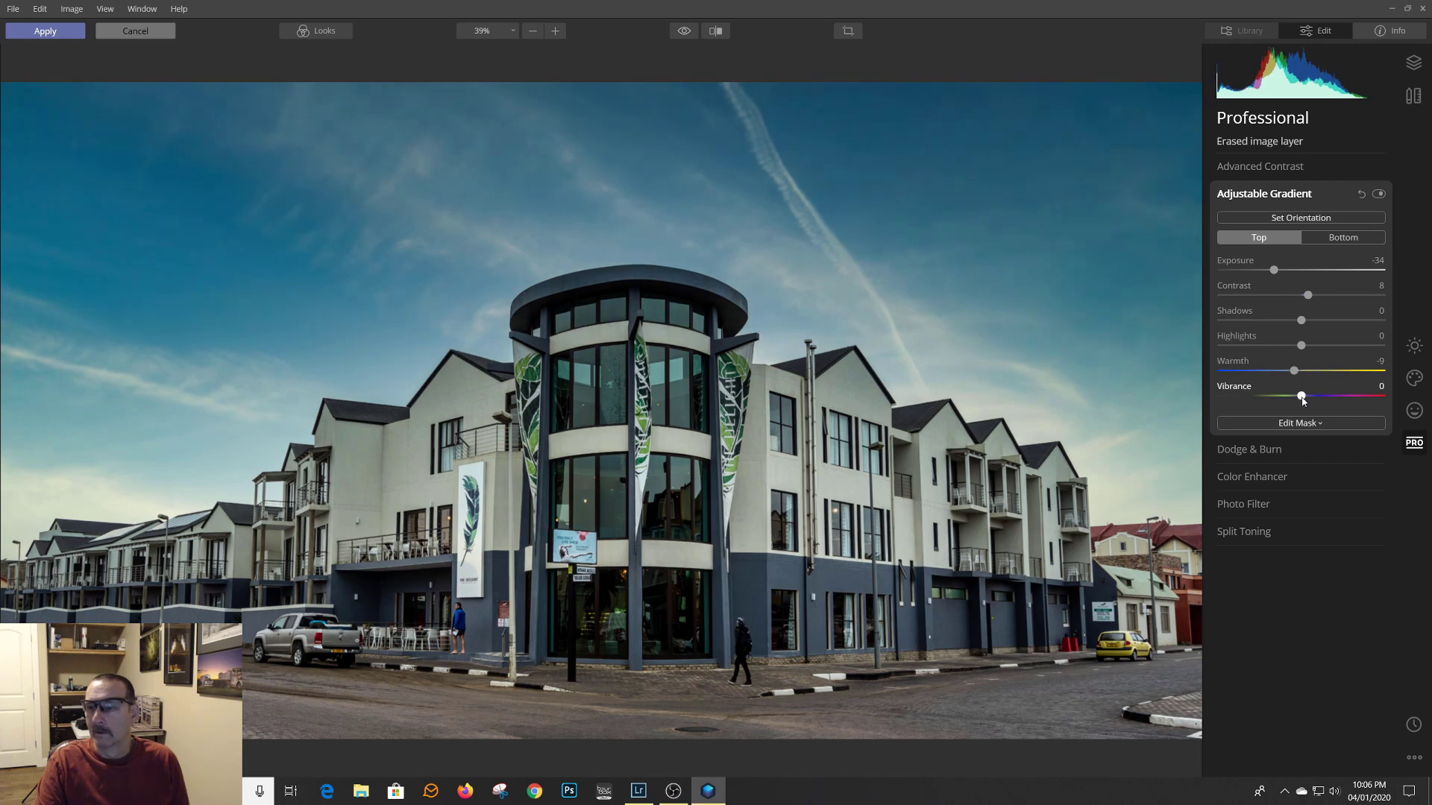
{"action": "left_click_drag", "start_coordinate": [1301, 322], "coordinate": [1295, 322]}
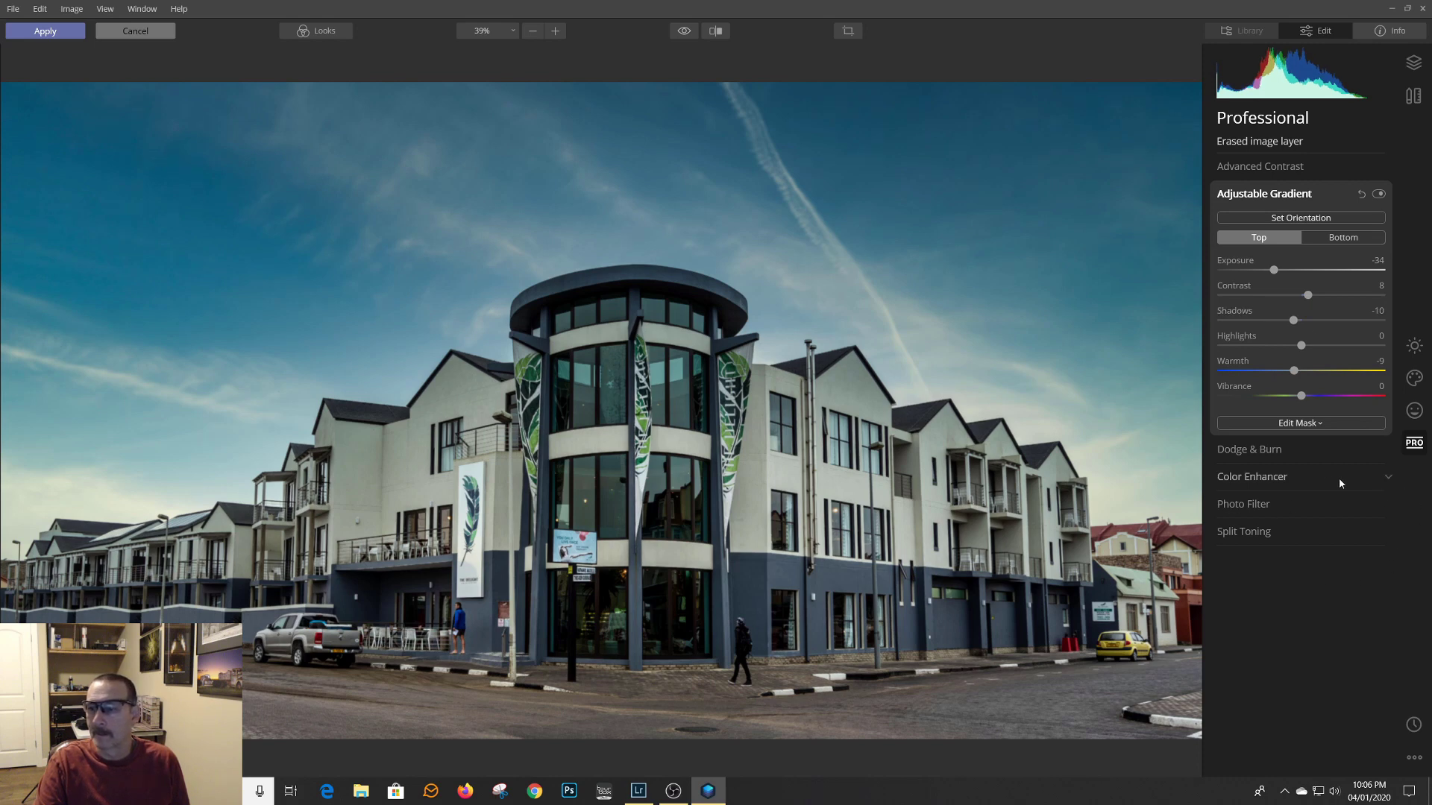